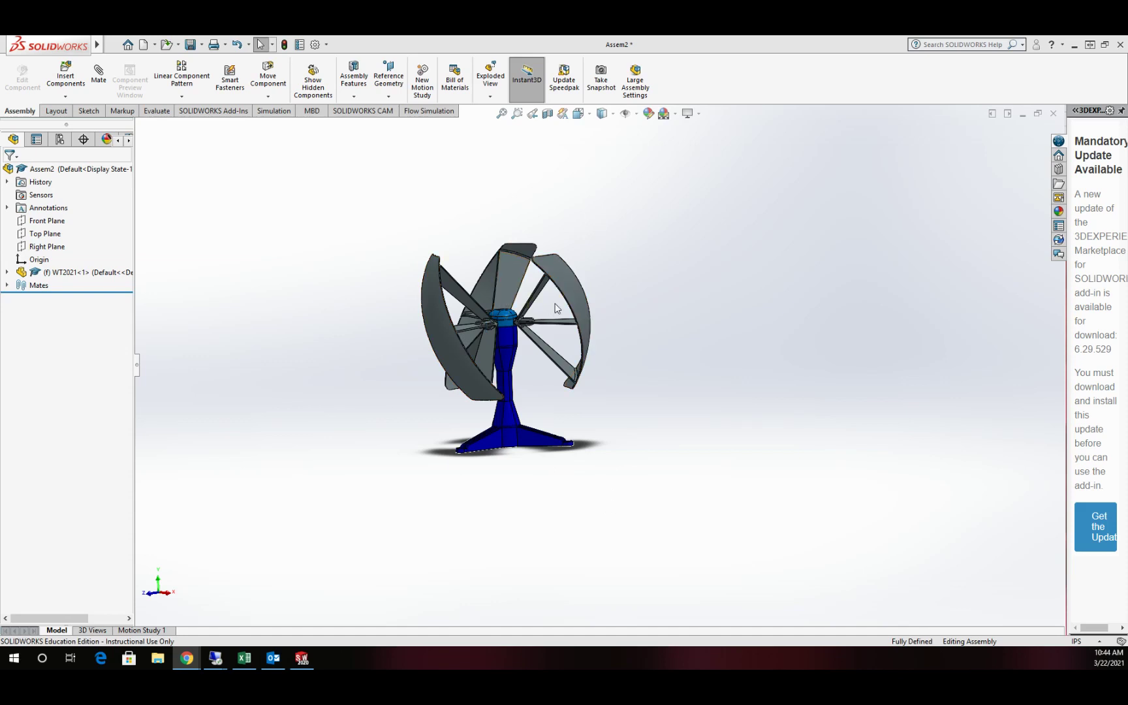
scroll(555, 306, "down", 2)
scroll(546, 319, "down", 1)
scroll(496, 343, "up", 3)
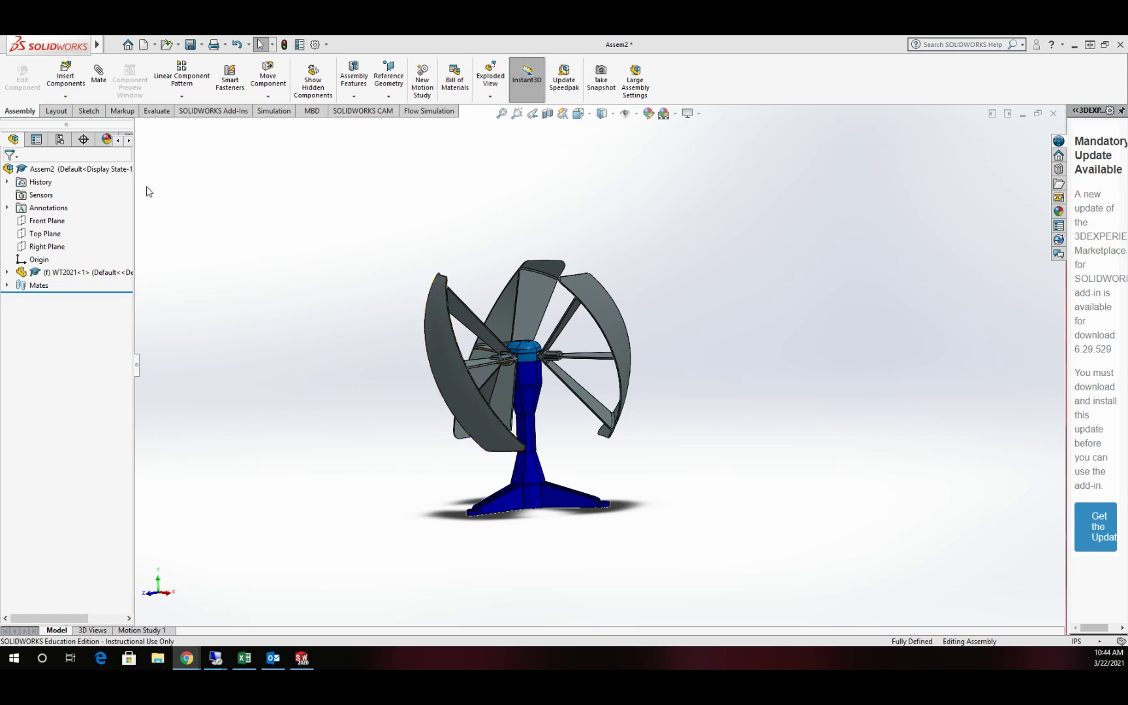
Create a new part document from the Part template
left_click(112, 44)
left_click(124, 63)
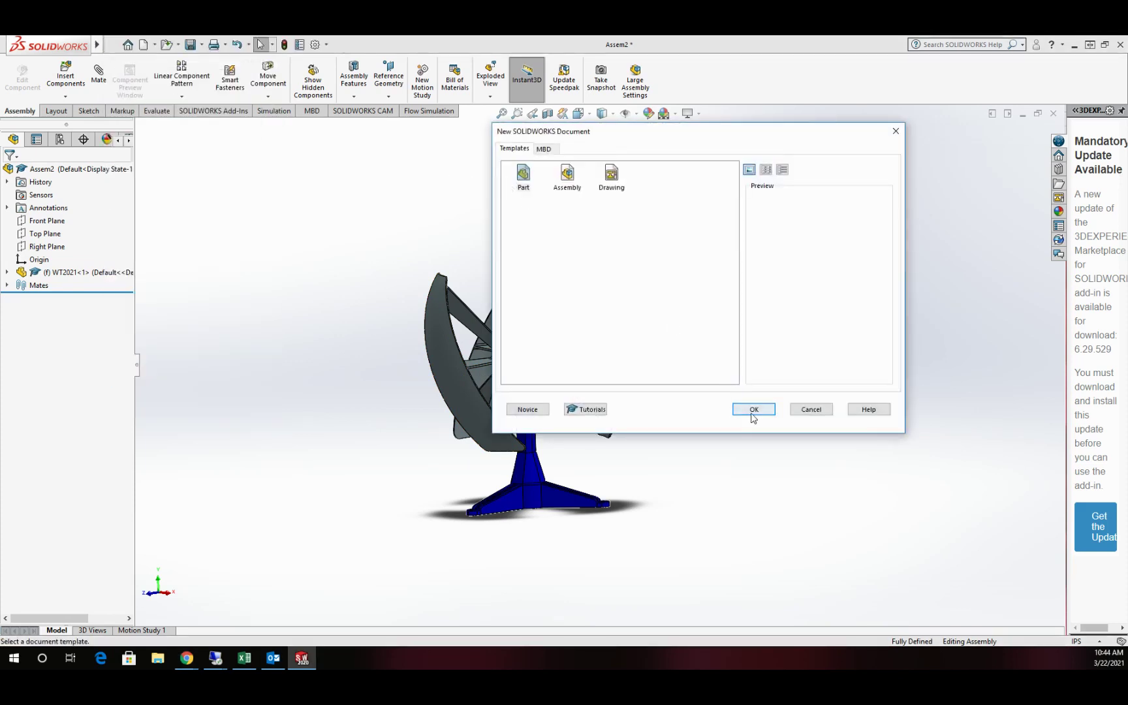
left_click(752, 413)
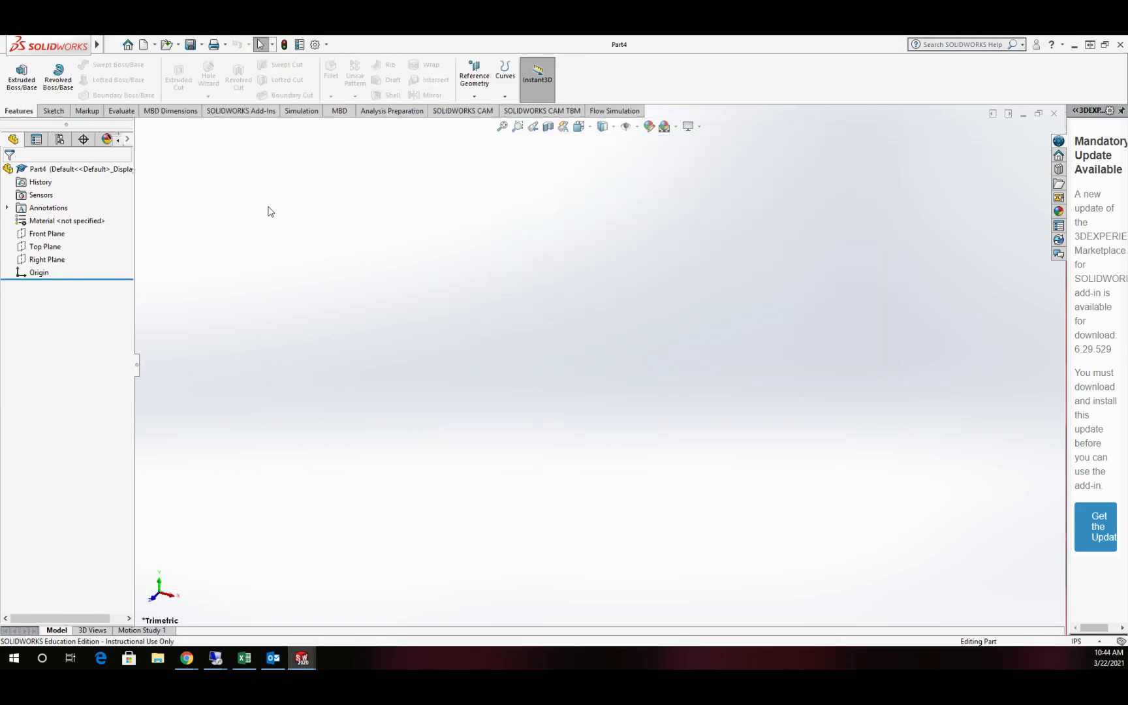
Sketch a center rectangle about 4.64 in wide on the Right Plane, centered on the origin
left_click(61, 110)
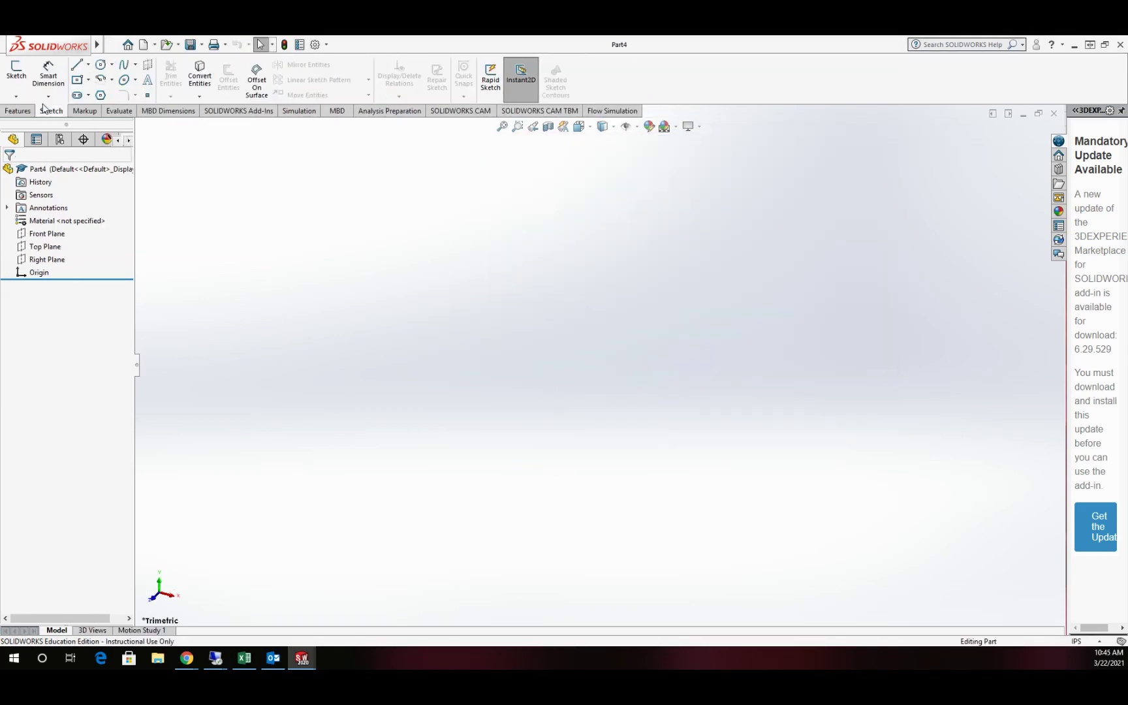
left_click(16, 70)
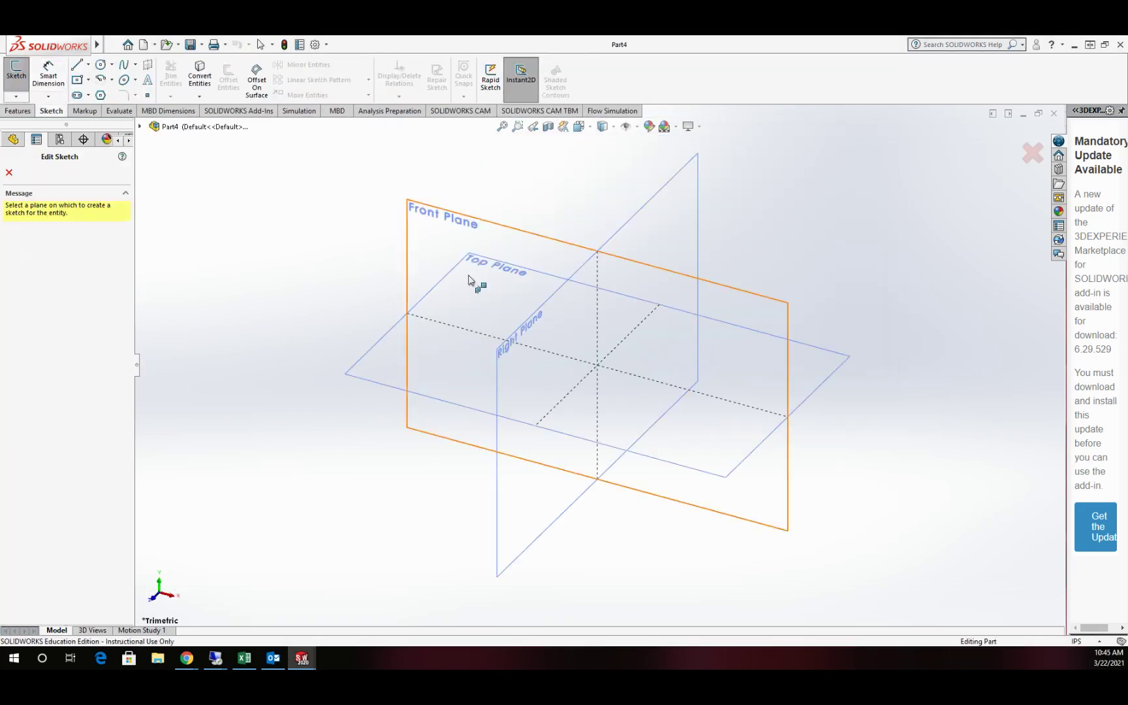
left_click(541, 316)
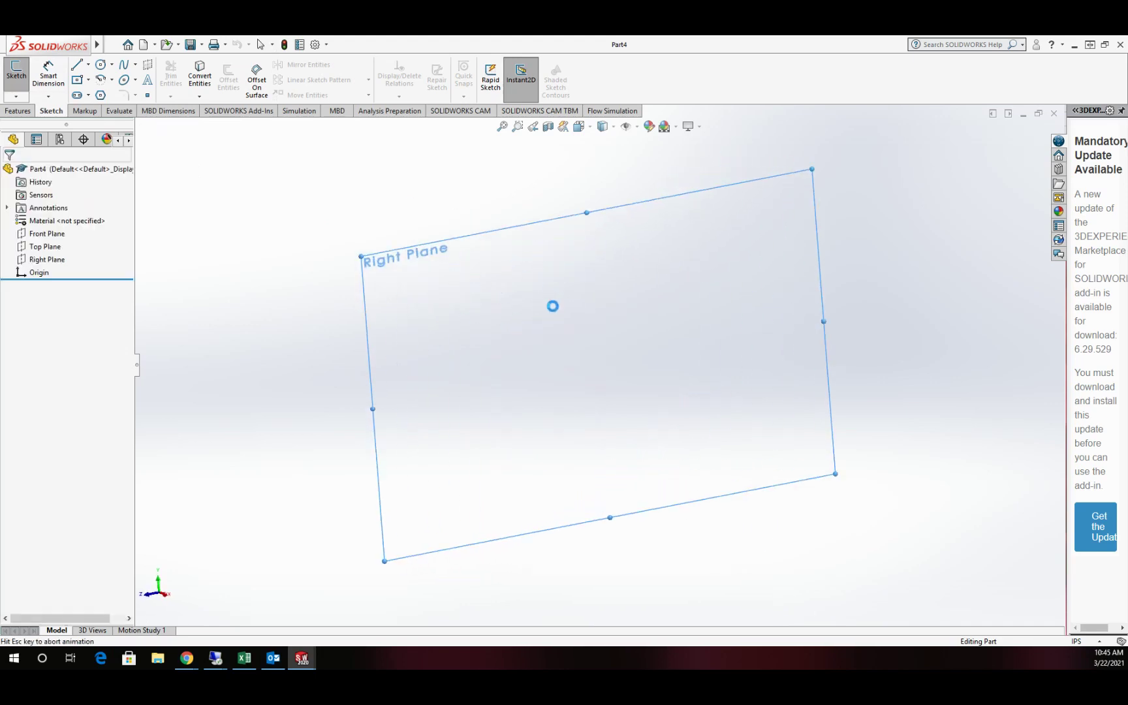
left_click(78, 84)
mouse_move(599, 365)
left_mouse_down()
mouse_move(801, 217)
mouse_move(791, 187)
left_mouse_up()
Dimension the rectangle to 20 in wide and 20 in high, and exit the sketch
left_click(48, 74)
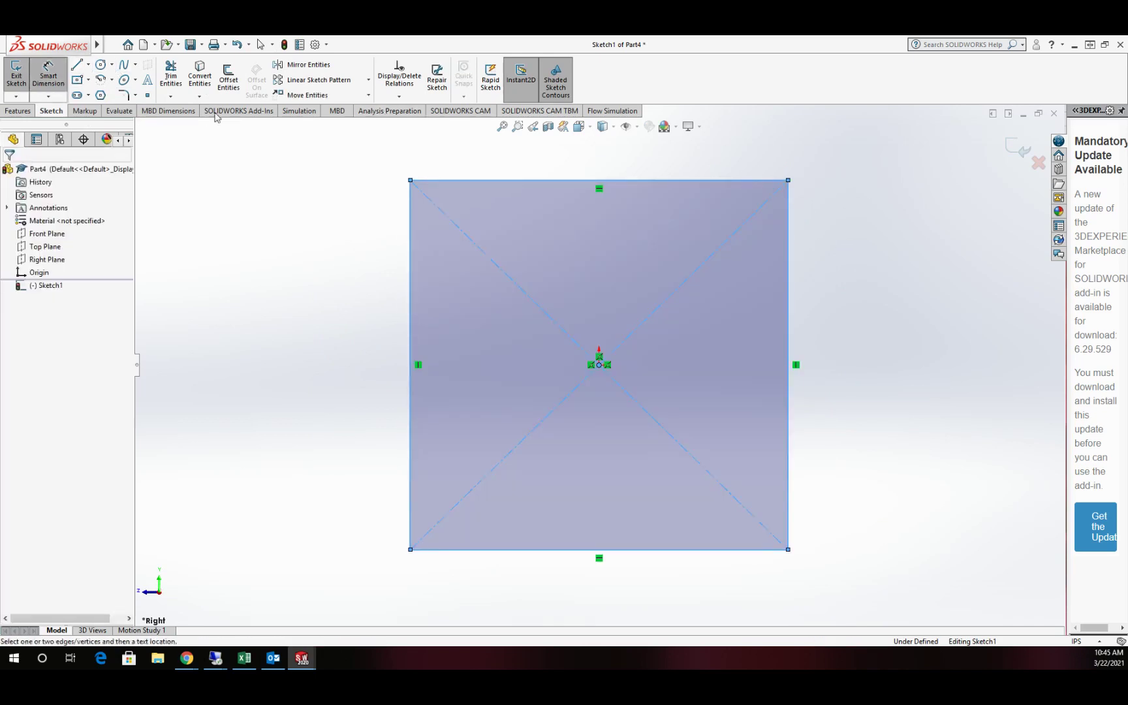
left_click(607, 180)
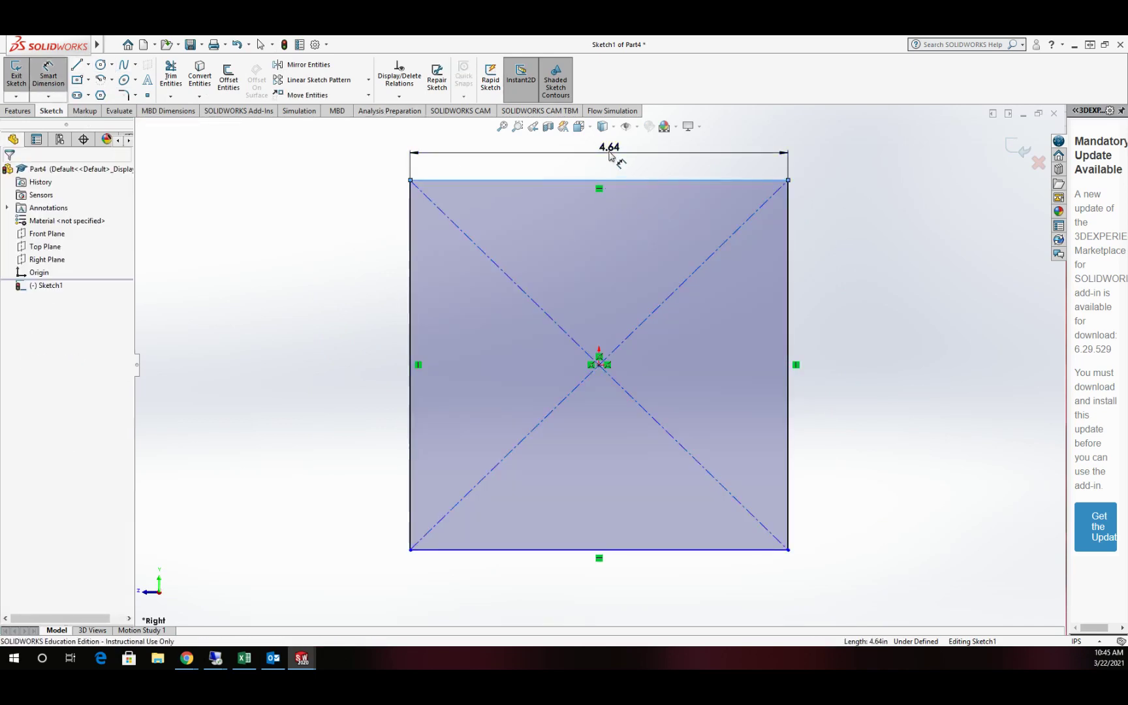
left_click(609, 156)
type("20")
key("Return")
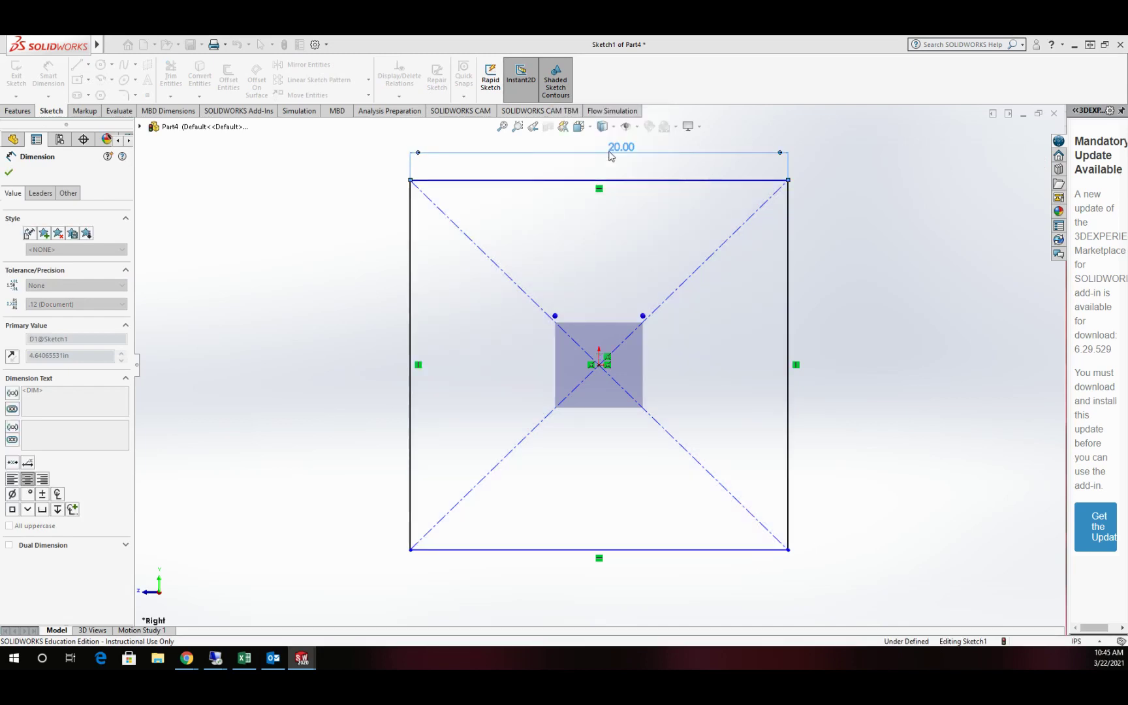
left_click(790, 336)
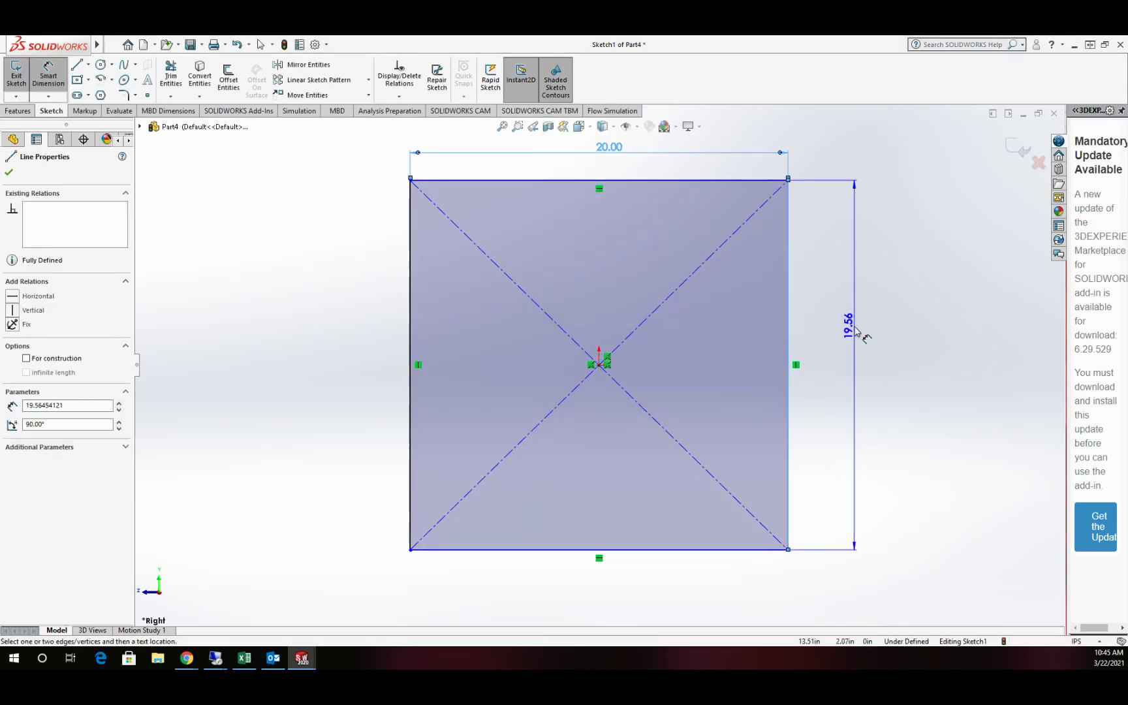
left_click(858, 331)
type("20")
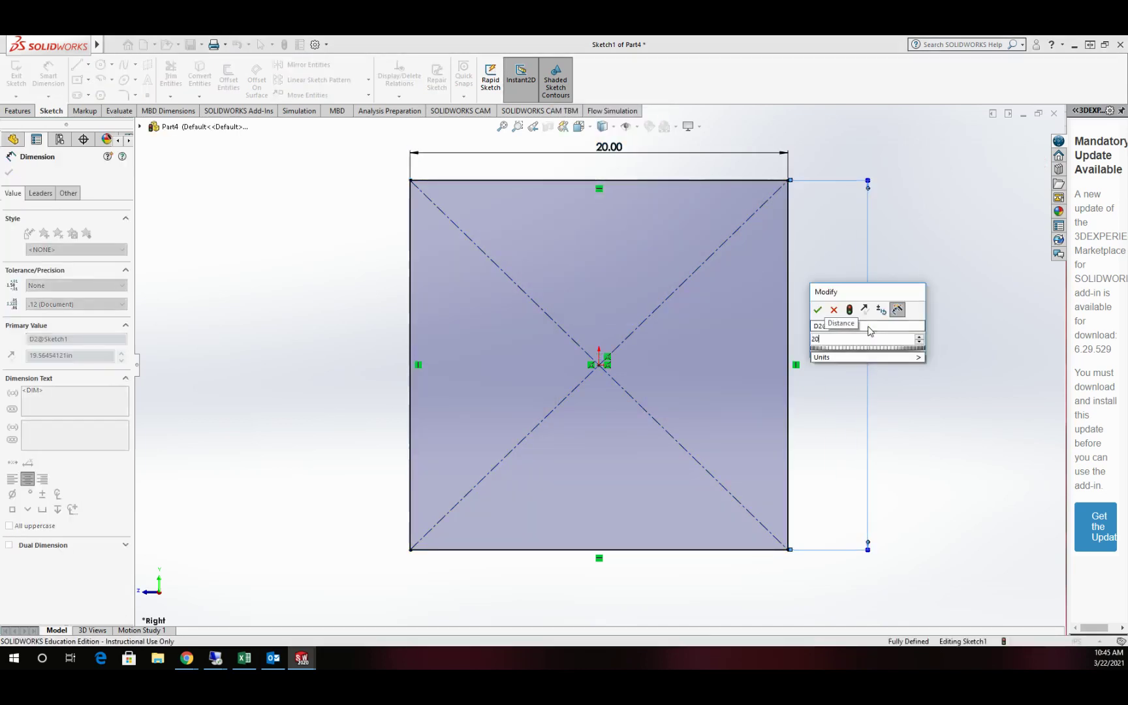
left_click(817, 309)
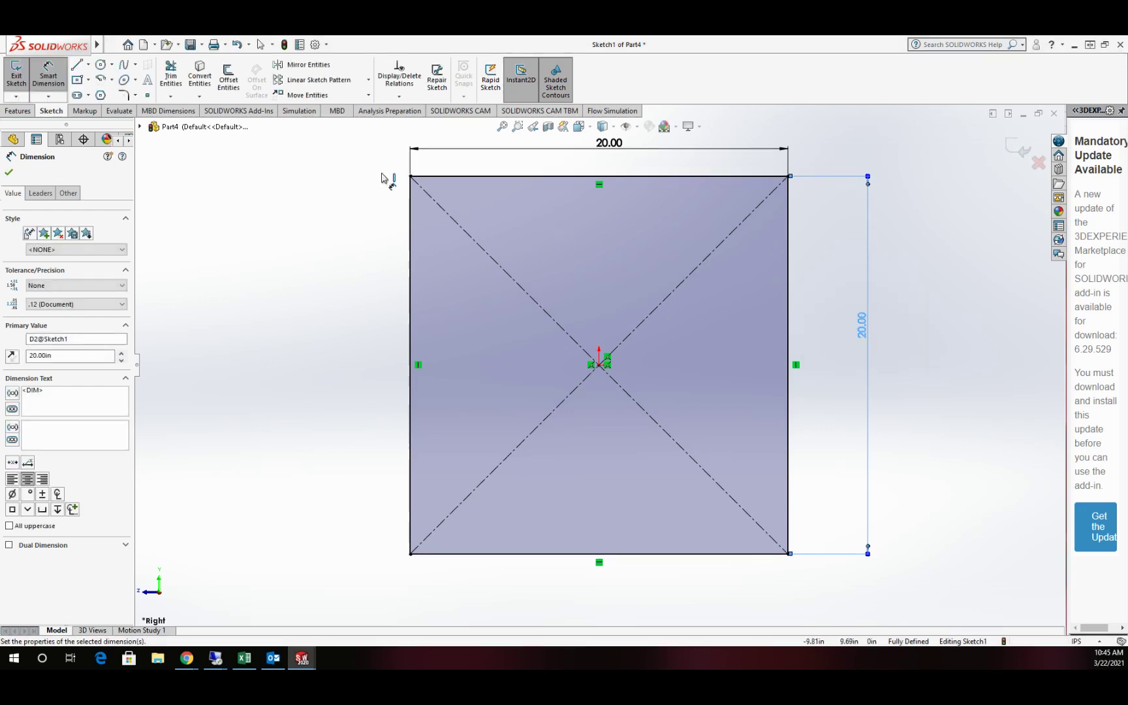
left_click(17, 77)
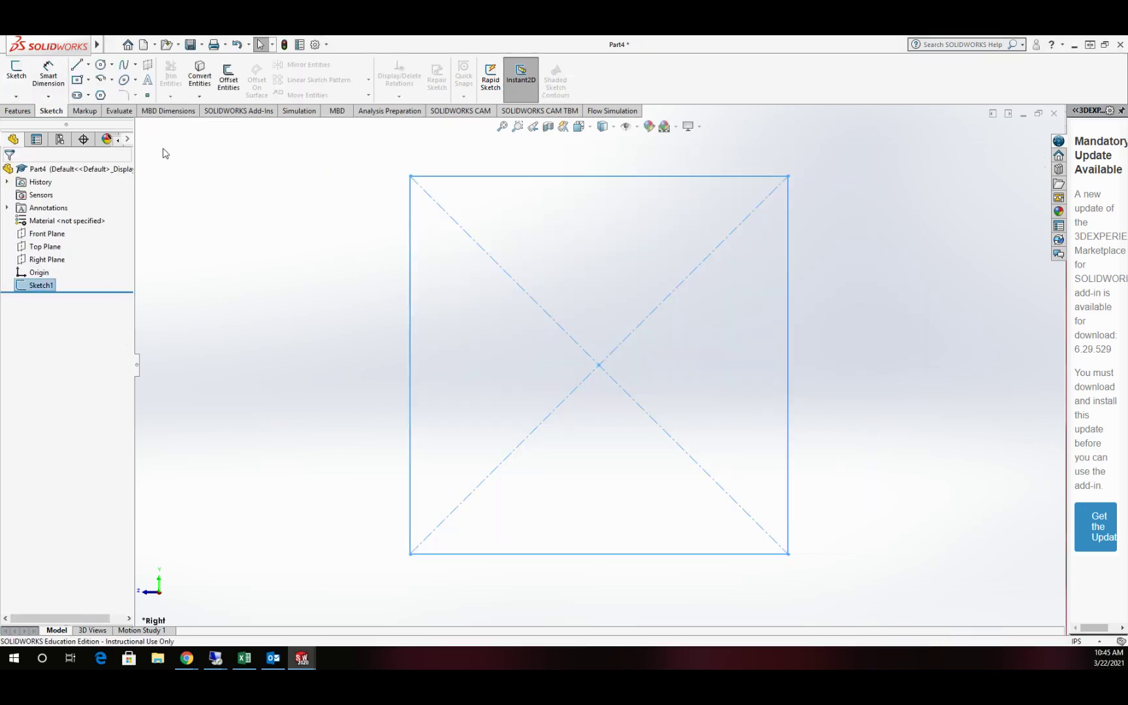
Extrude the square sketch 36 in with the Mid Plane end condition
left_click(18, 111)
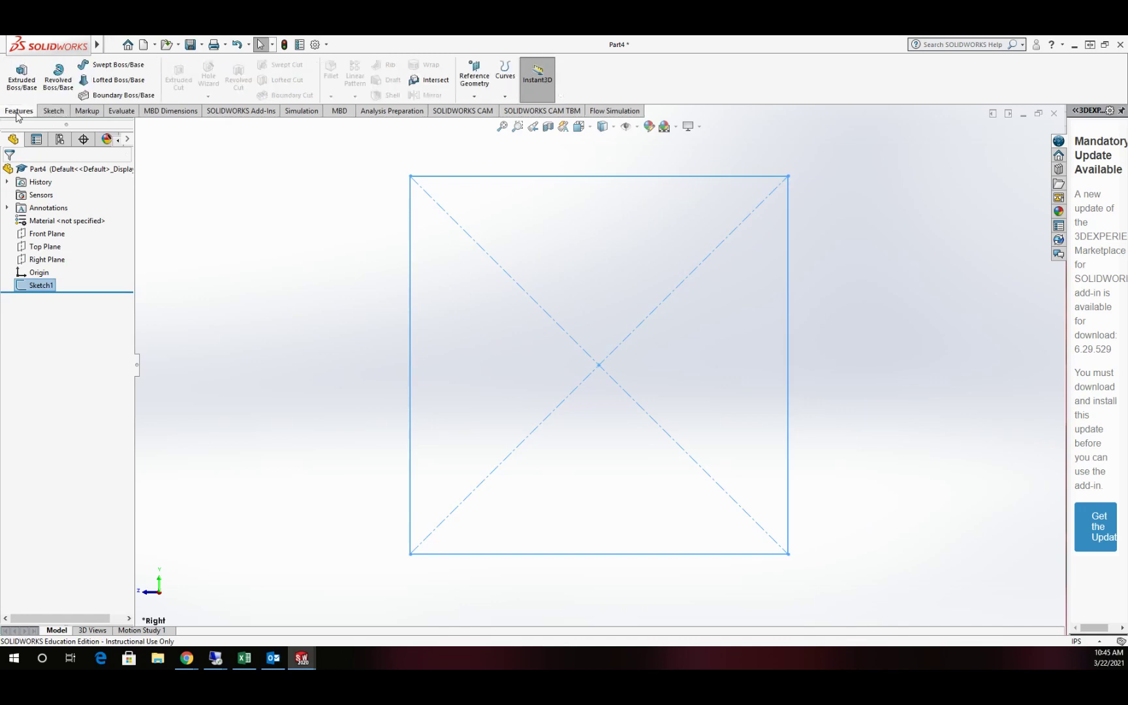
left_click(21, 78)
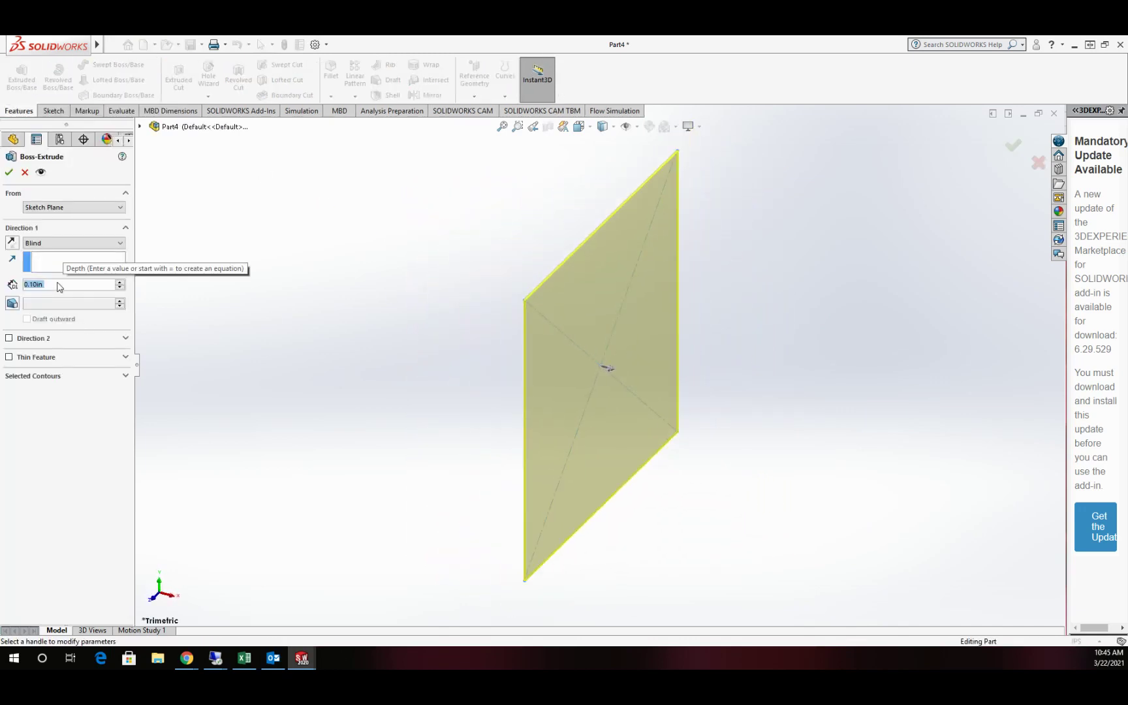
type("36")
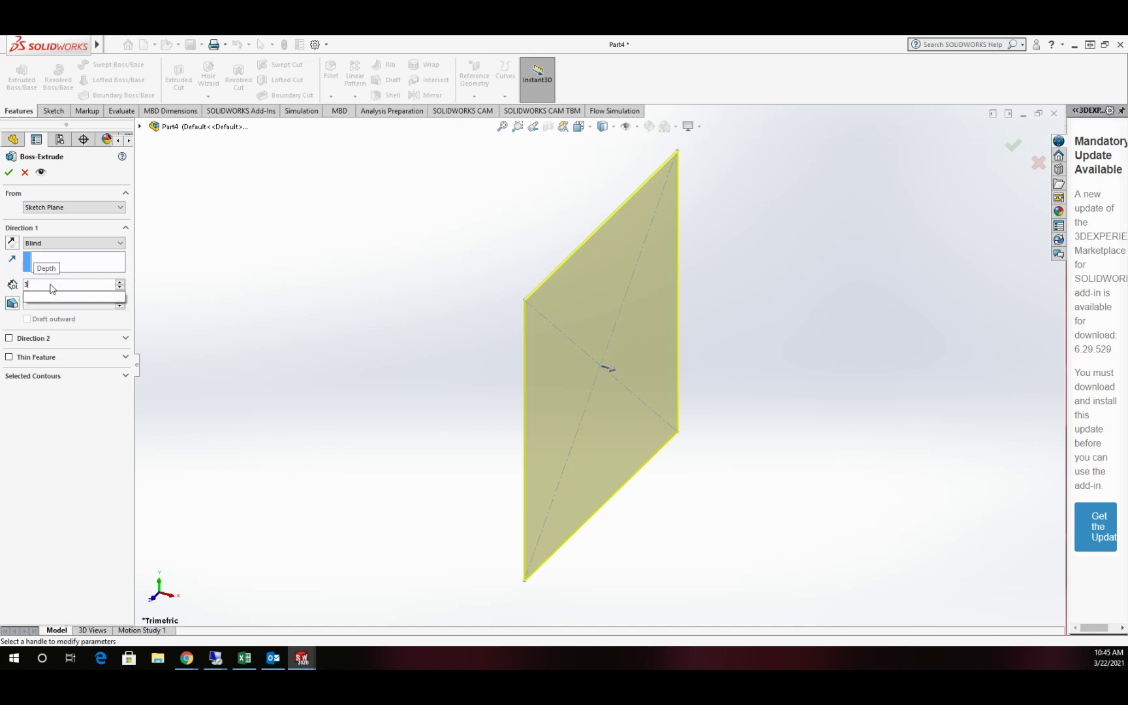
left_click(64, 244)
left_click(57, 292)
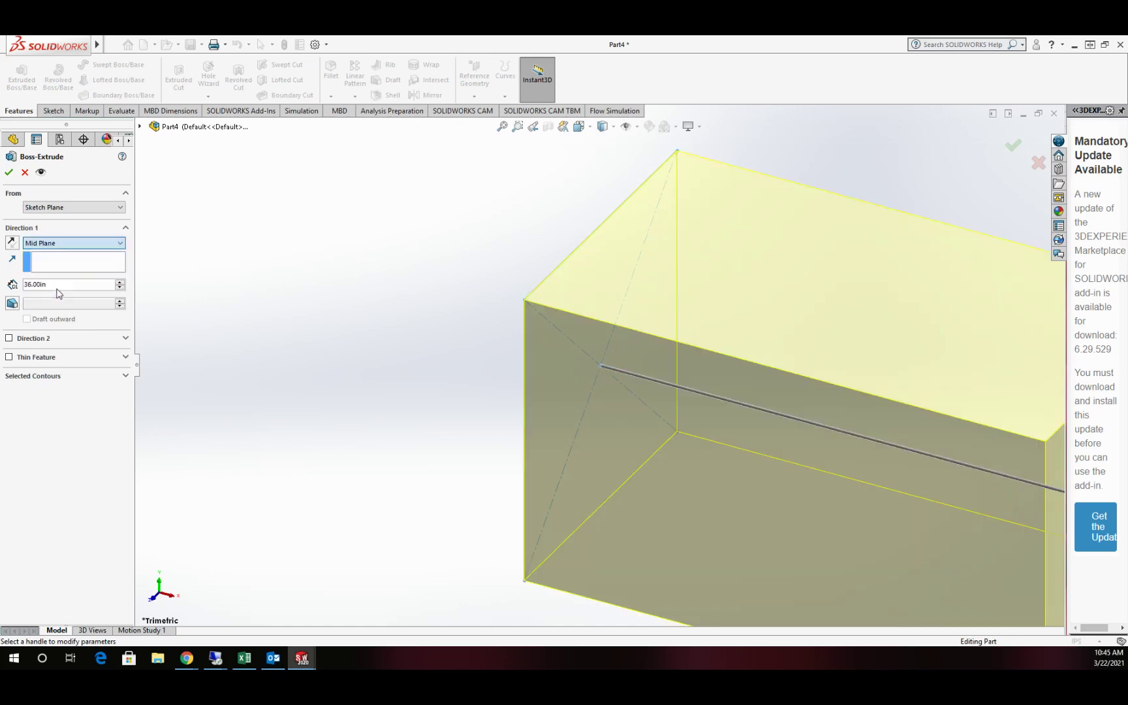
left_click(9, 173)
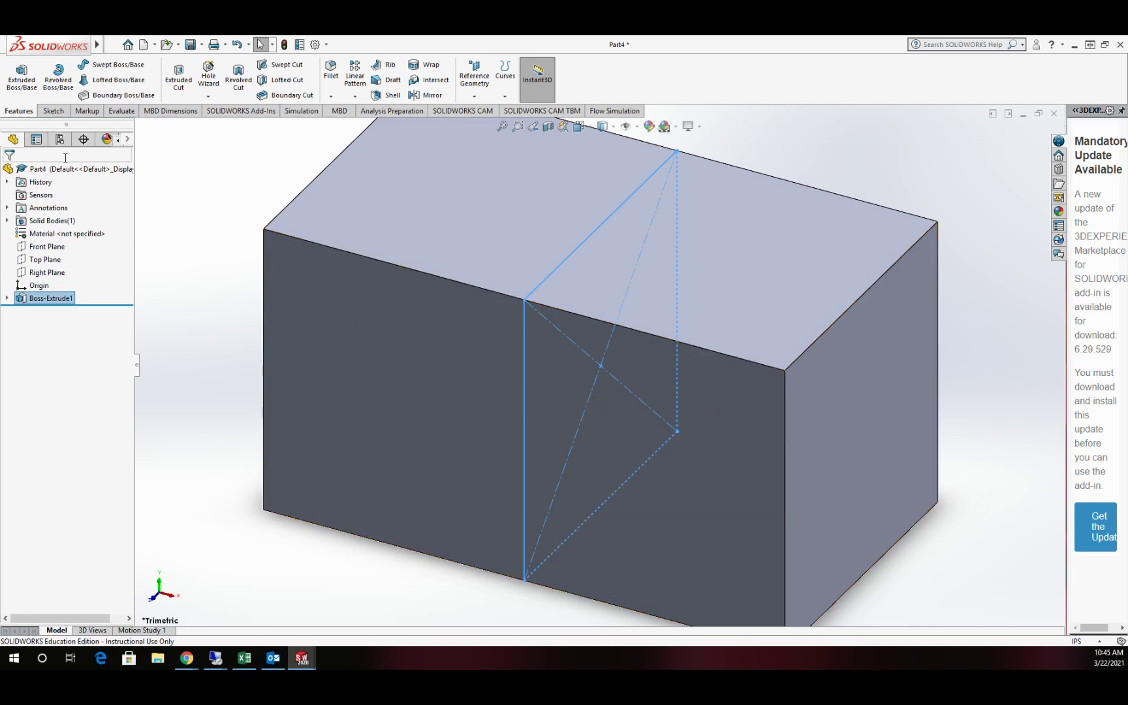
left_click(200, 196)
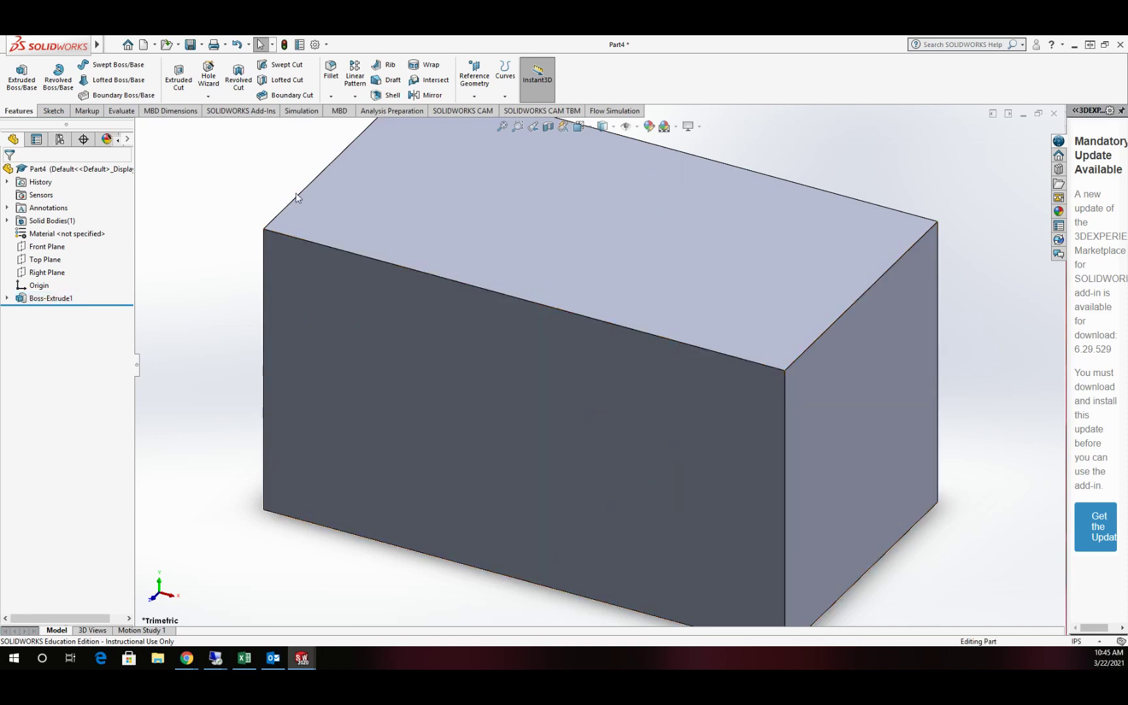
Shell the block to a 0.10 in wall thickness, removing both square end faces to form an open tunnel
key("f")
middle_click_drag(589, 273, 552, 272)
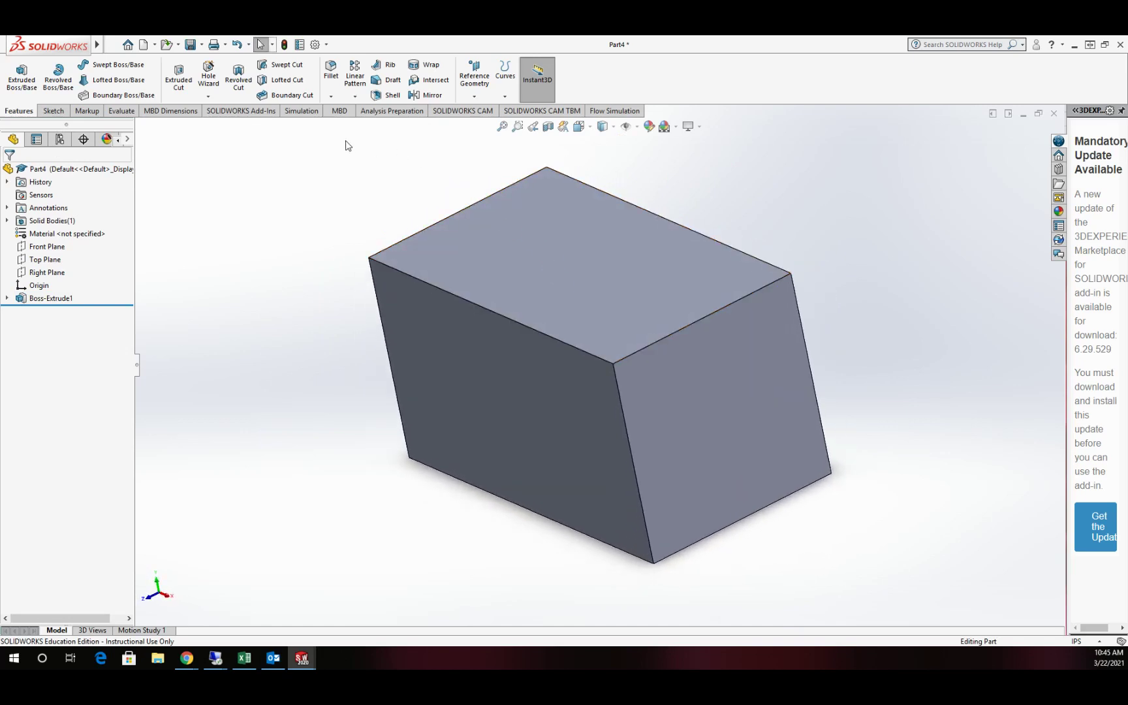
left_click(393, 95)
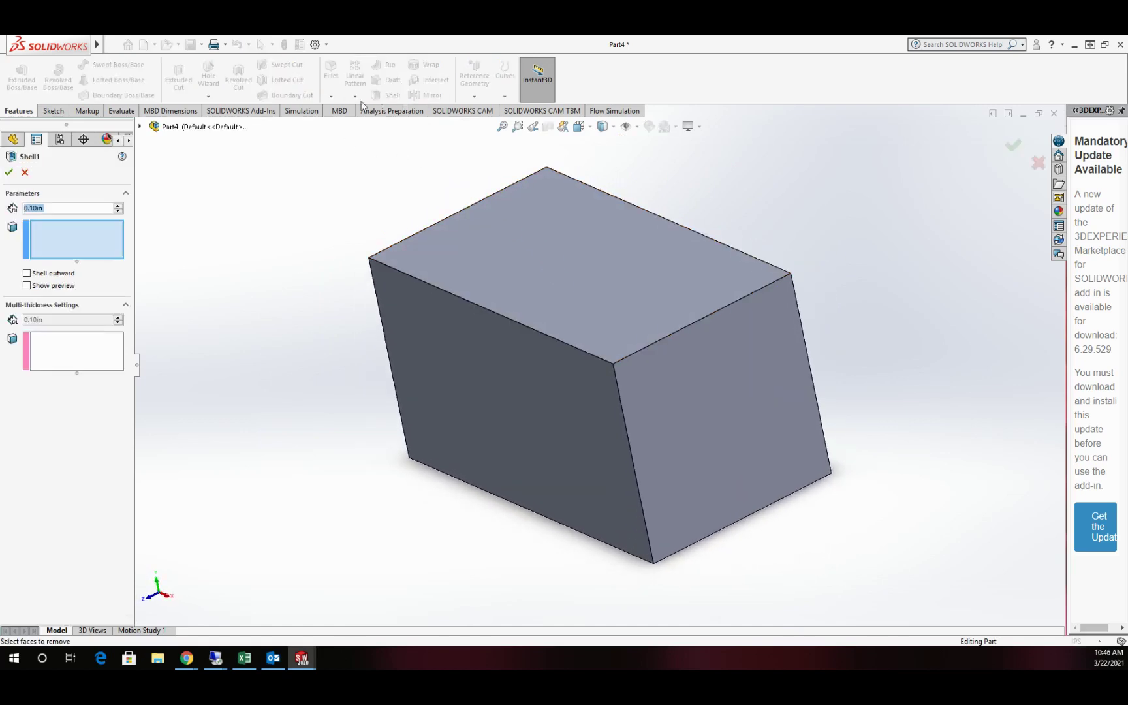
left_click(676, 402)
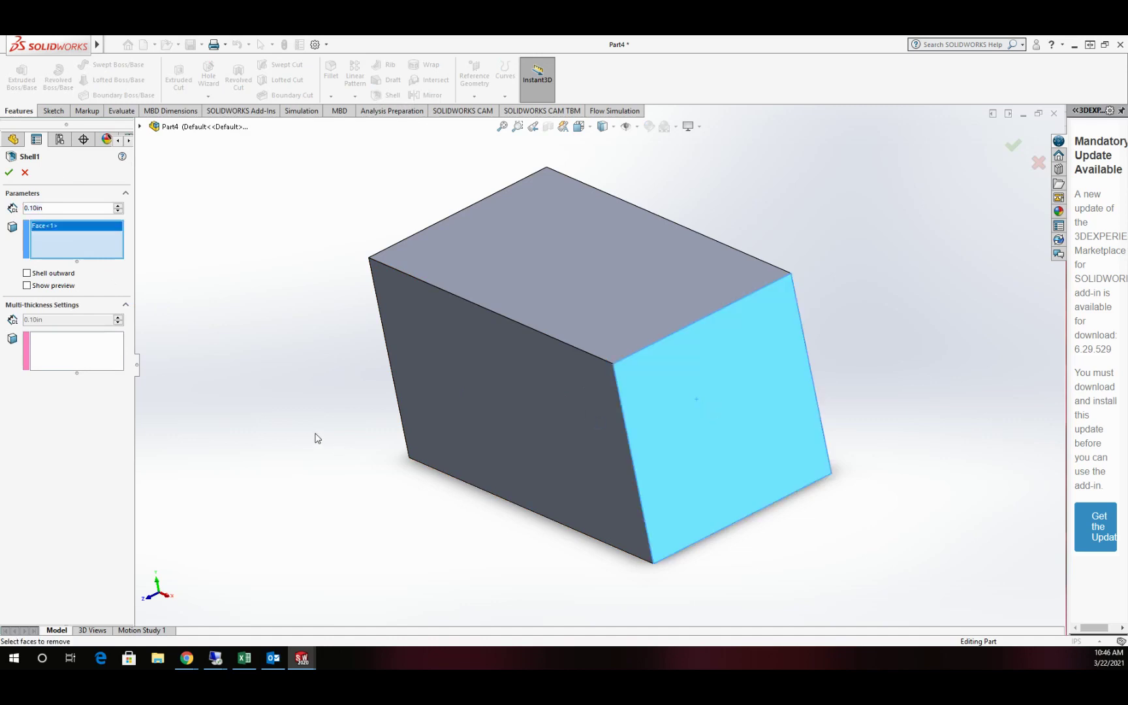
middle_click_drag(320, 431, 456, 479)
left_click(481, 310)
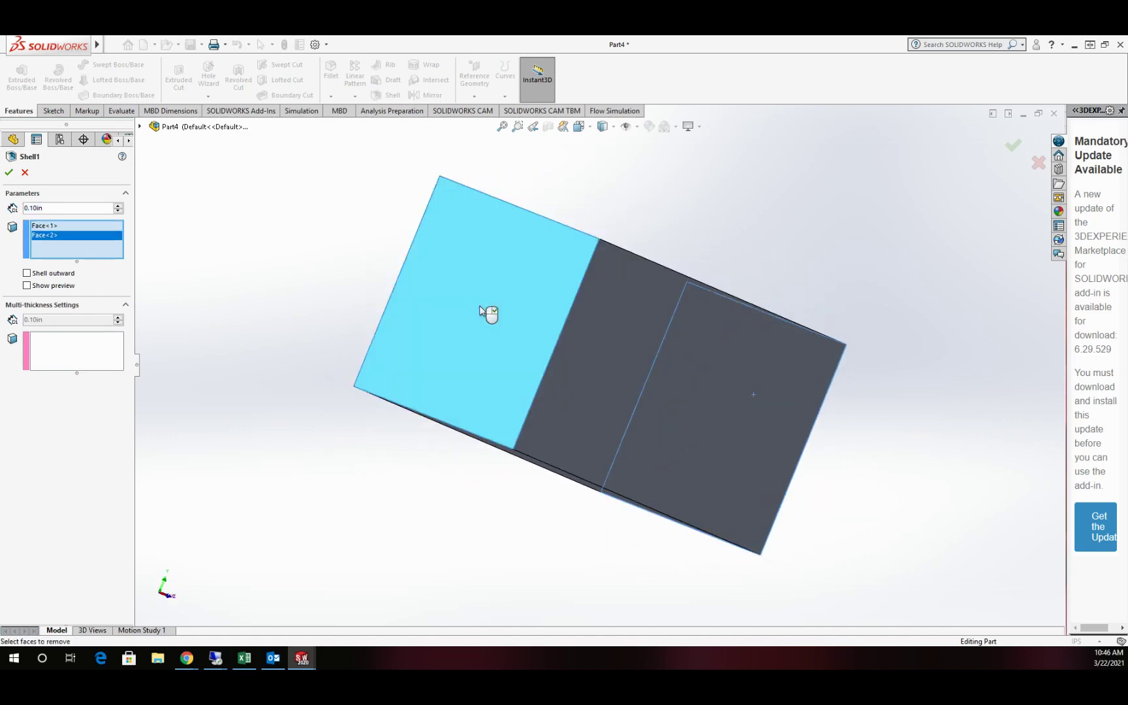
left_click(9, 172)
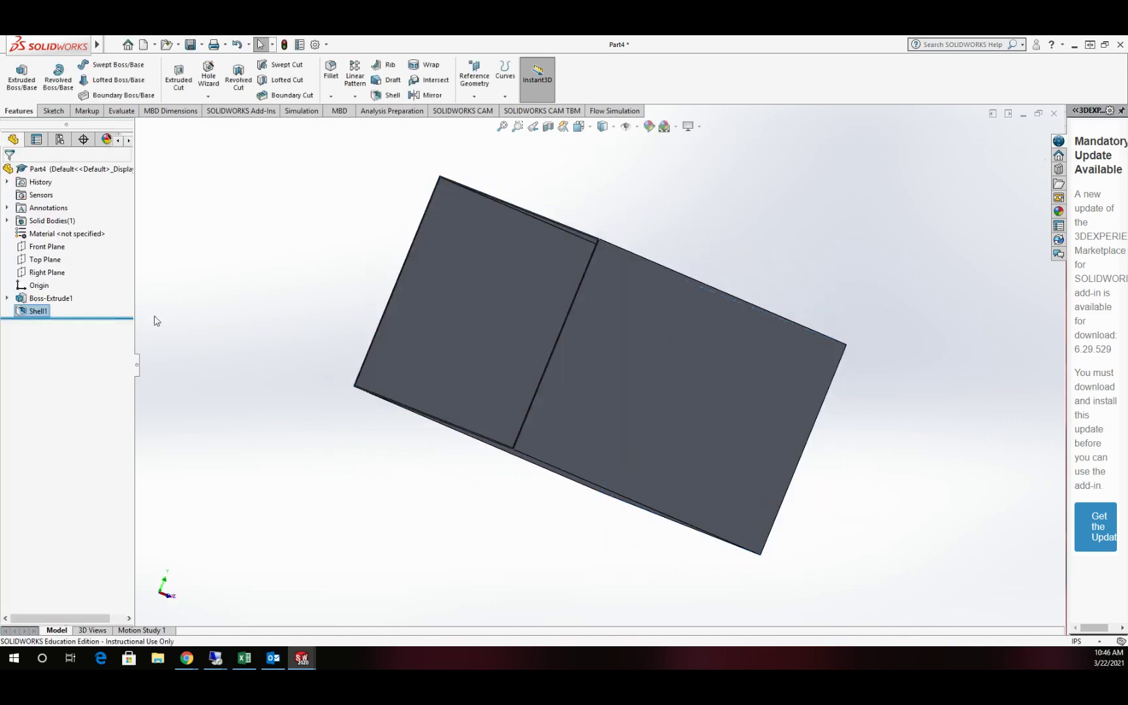
middle_click_drag(499, 313, 376, 350)
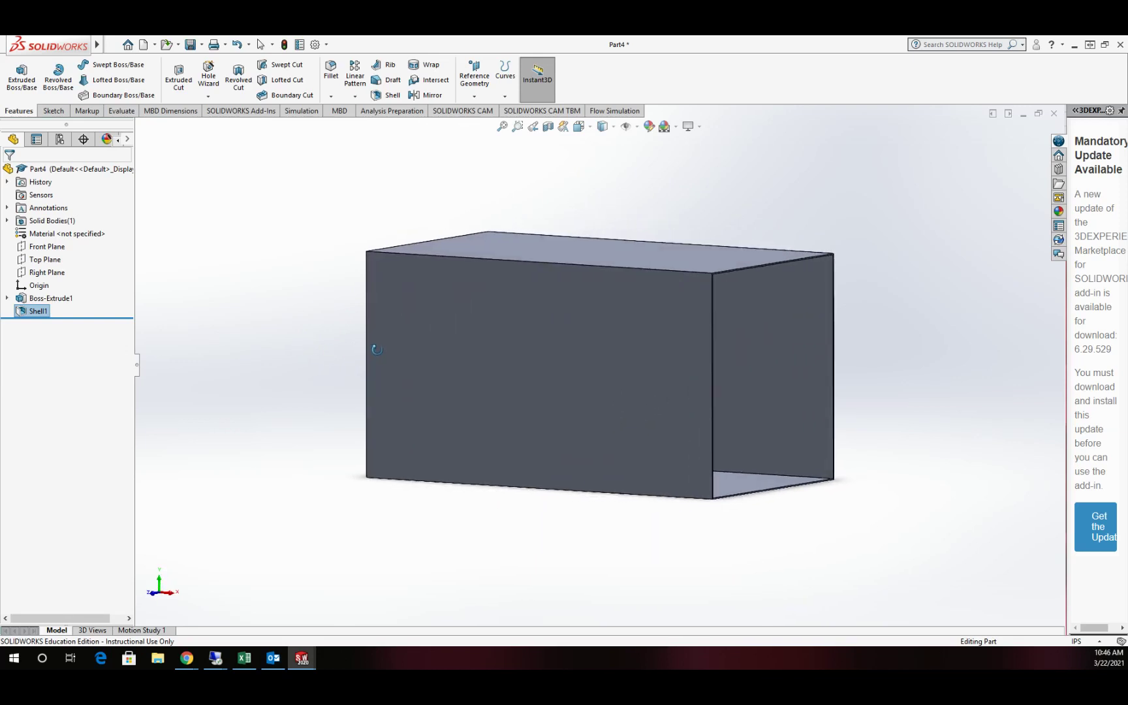
Save the tunnel part as tun1 in the WINDTURBINE folder
left_click(113, 44)
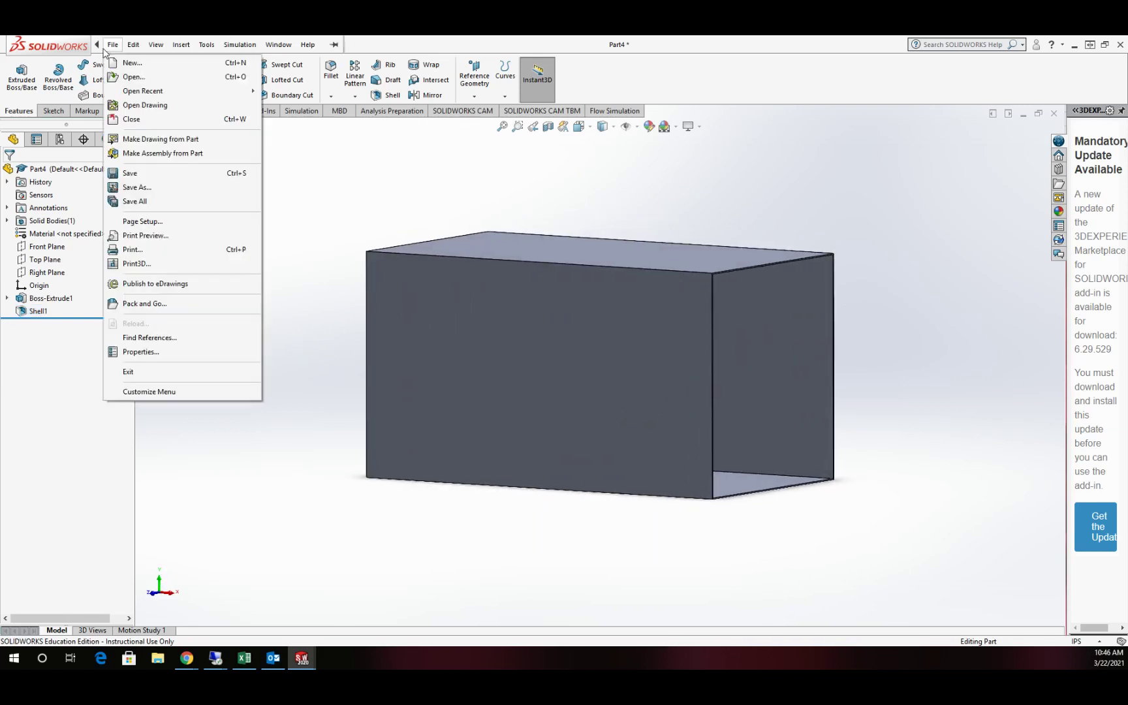
left_click(137, 188)
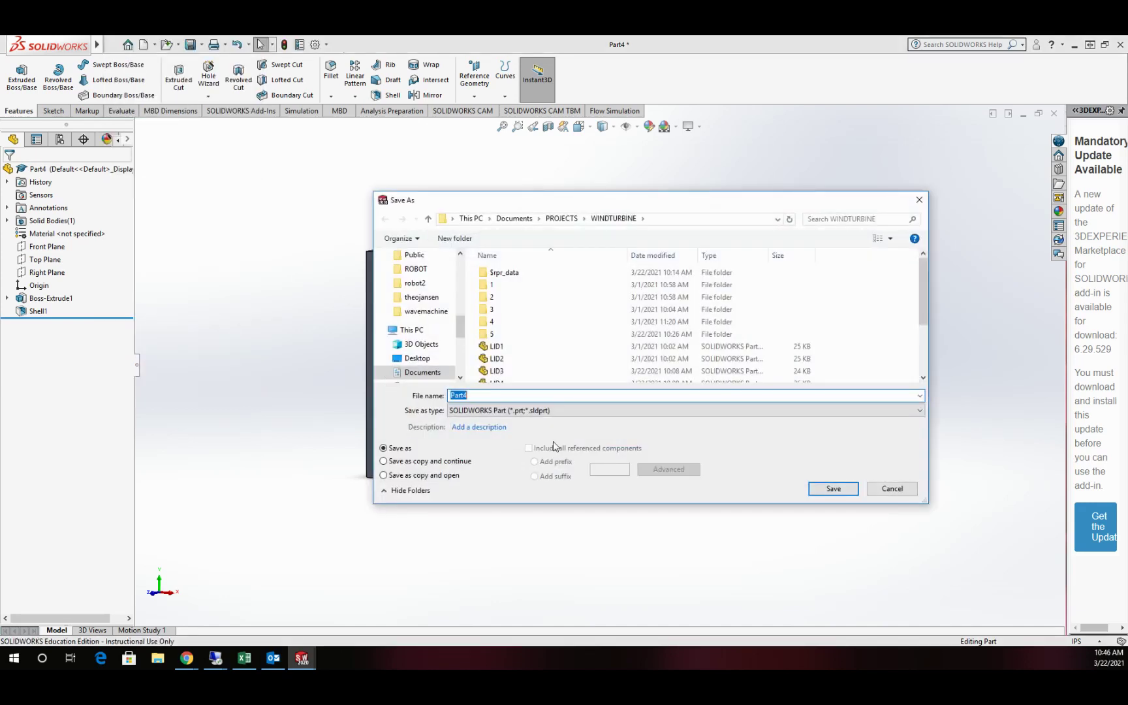
type("tun1")
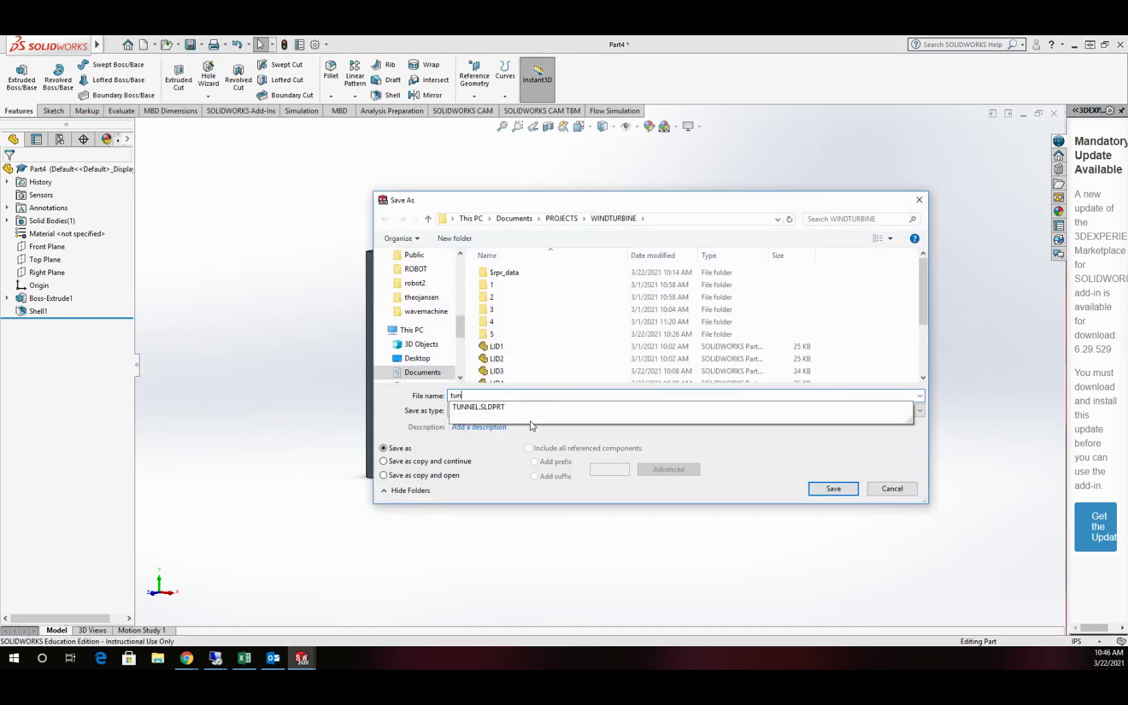
left_click(834, 488)
Switch to the Assem2 assembly and insert the tun1 part beside the wind turbine
mouse_move(301, 659)
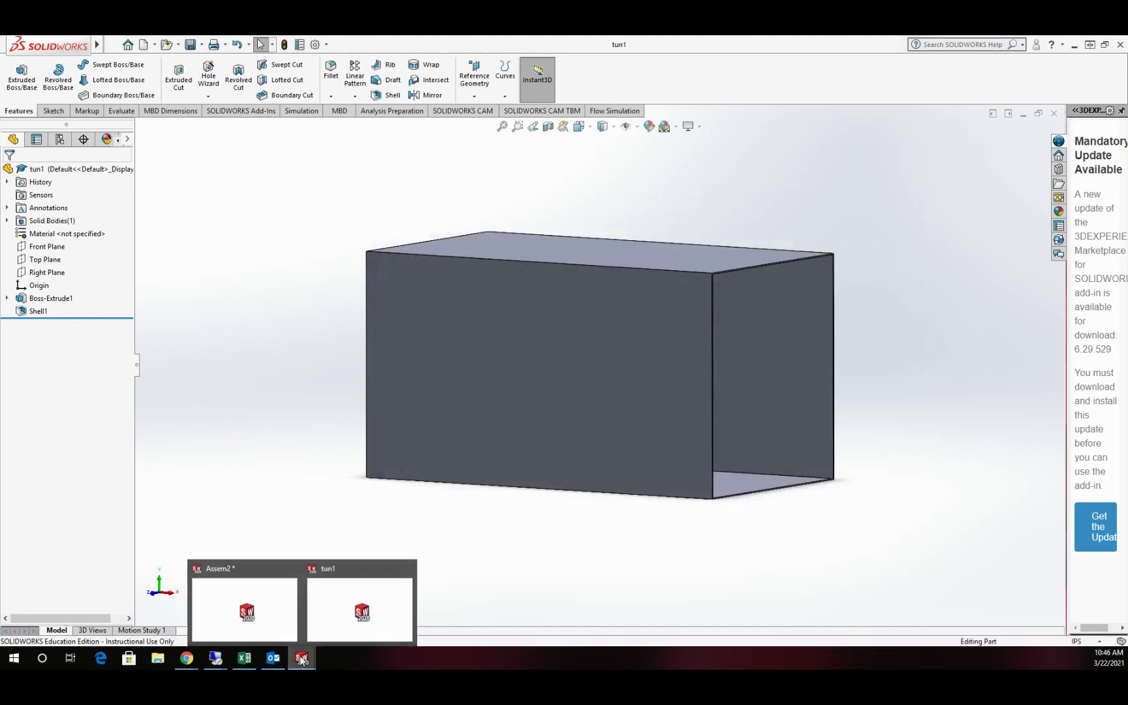
left_click(256, 619)
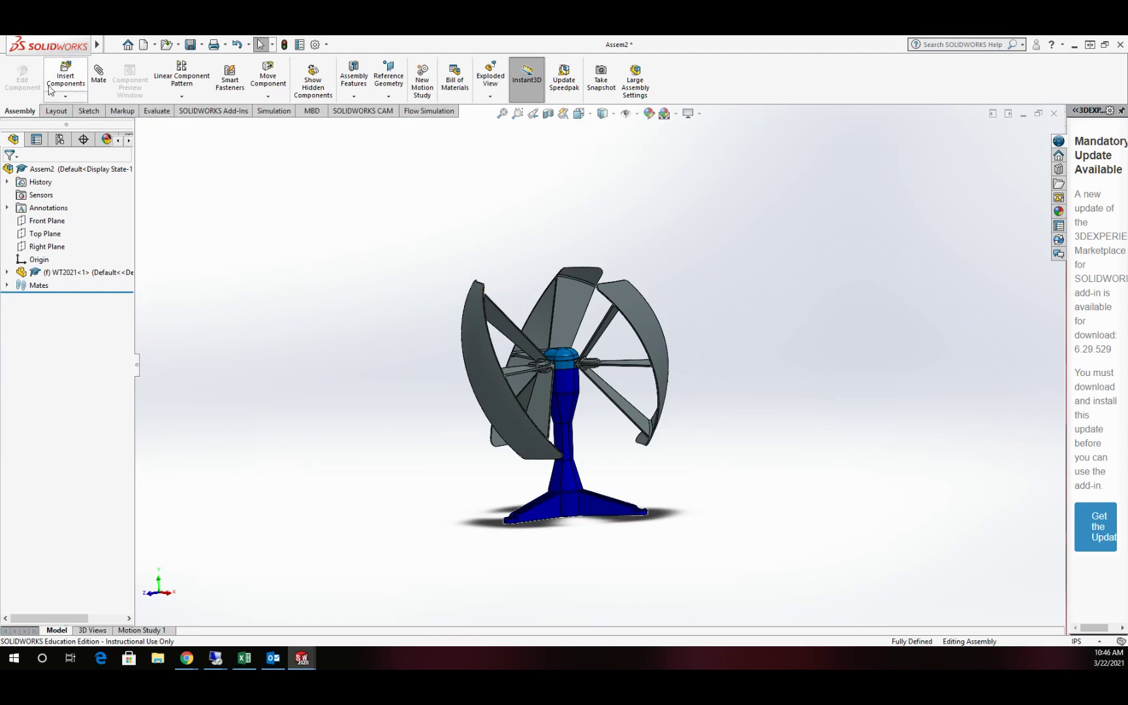
left_click(68, 77)
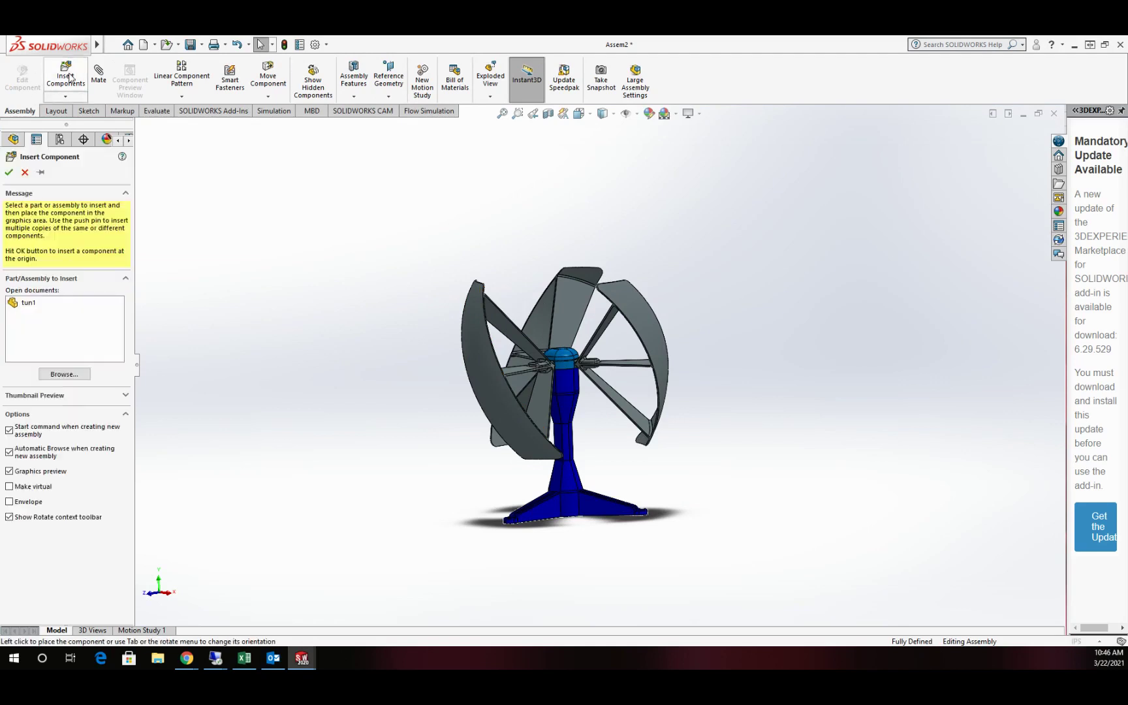
left_click(33, 303)
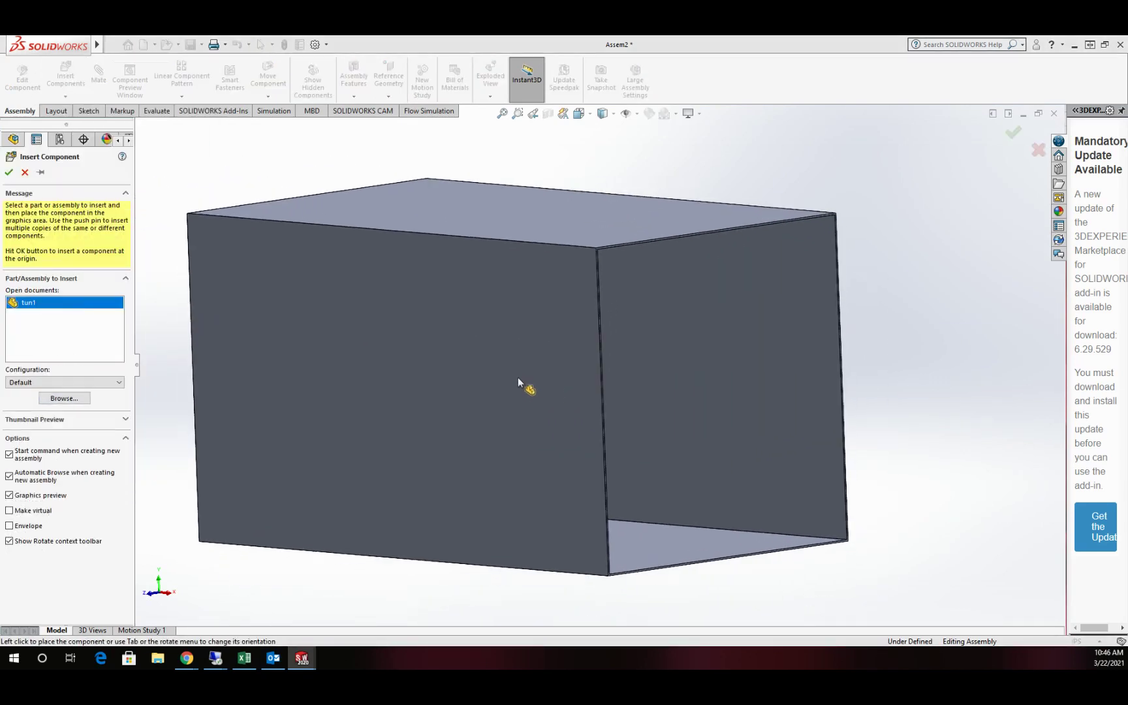
left_click(517, 377)
Add a coincident mate between the tunnel's inside floor face and the underside of the wind turbine's base
middle_click_drag(775, 352, 716, 340)
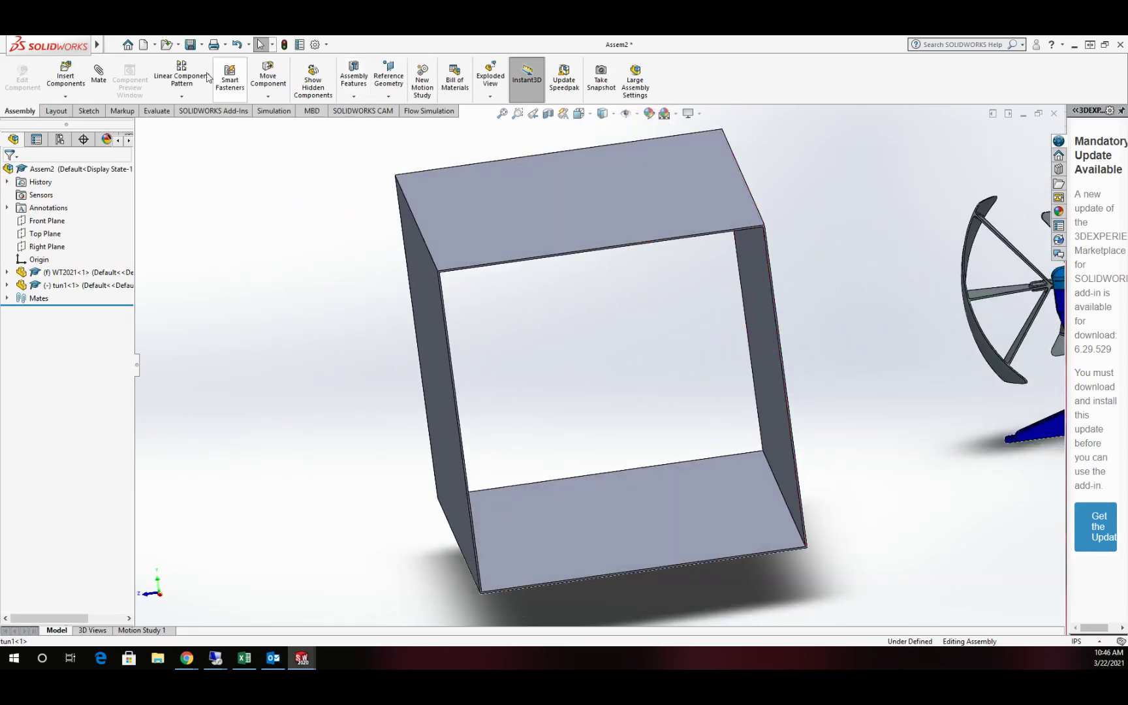
left_click(99, 75)
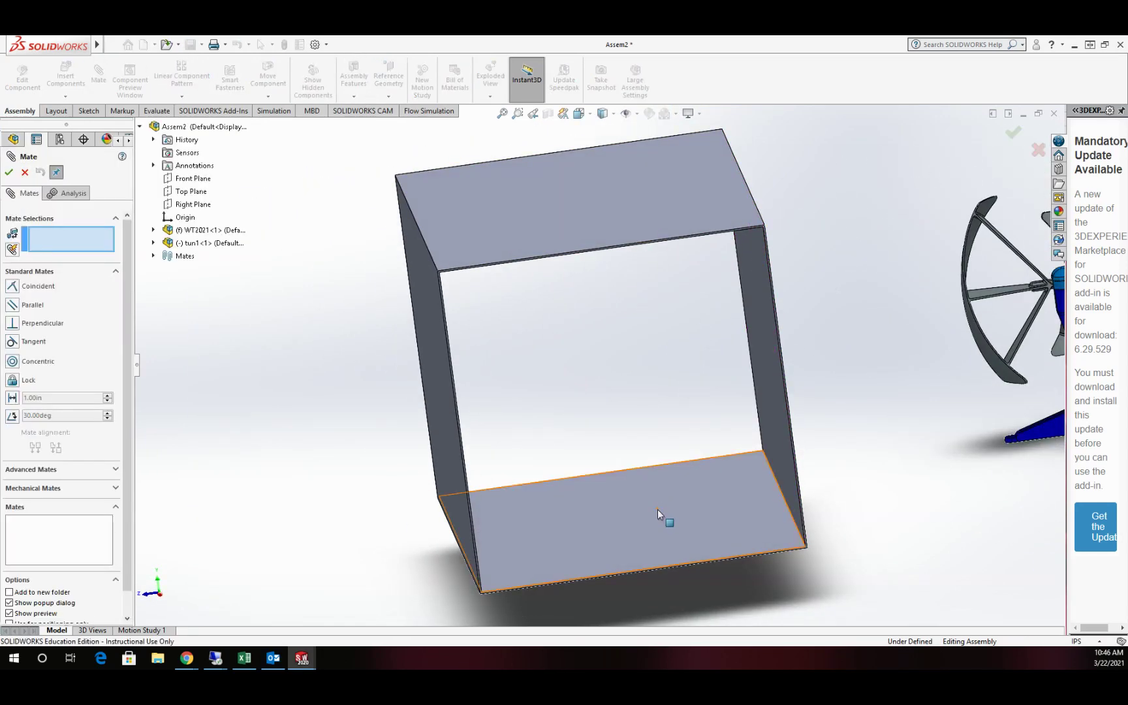
left_click(657, 510)
middle_click_drag(929, 395, 893, 270)
scroll(851, 381, "up", 4)
scroll(842, 461, "down", 4)
scroll(699, 378, "down", 10)
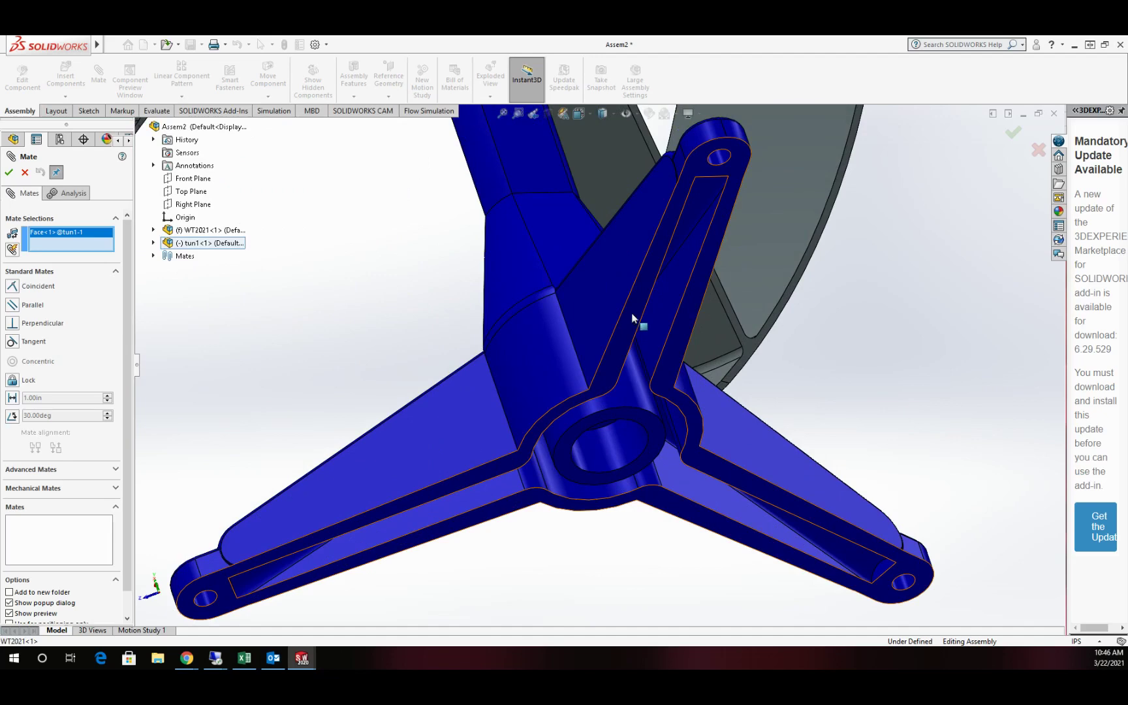
left_click(631, 320)
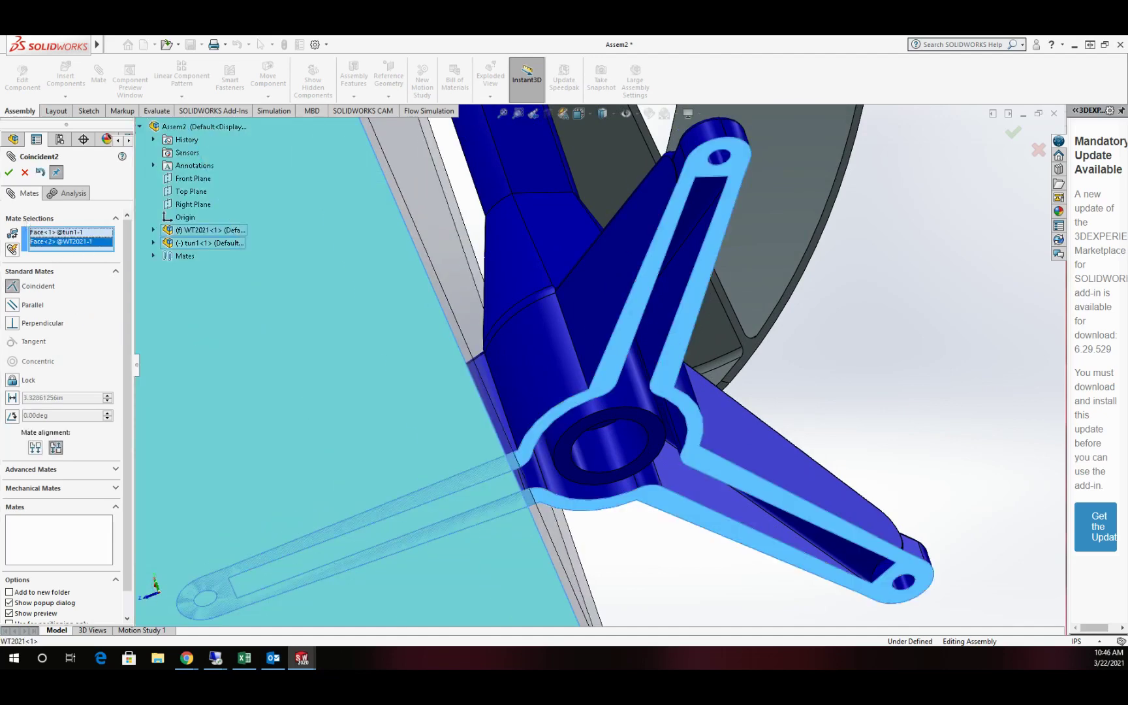
left_click(9, 172)
scroll(548, 357, "up", 3)
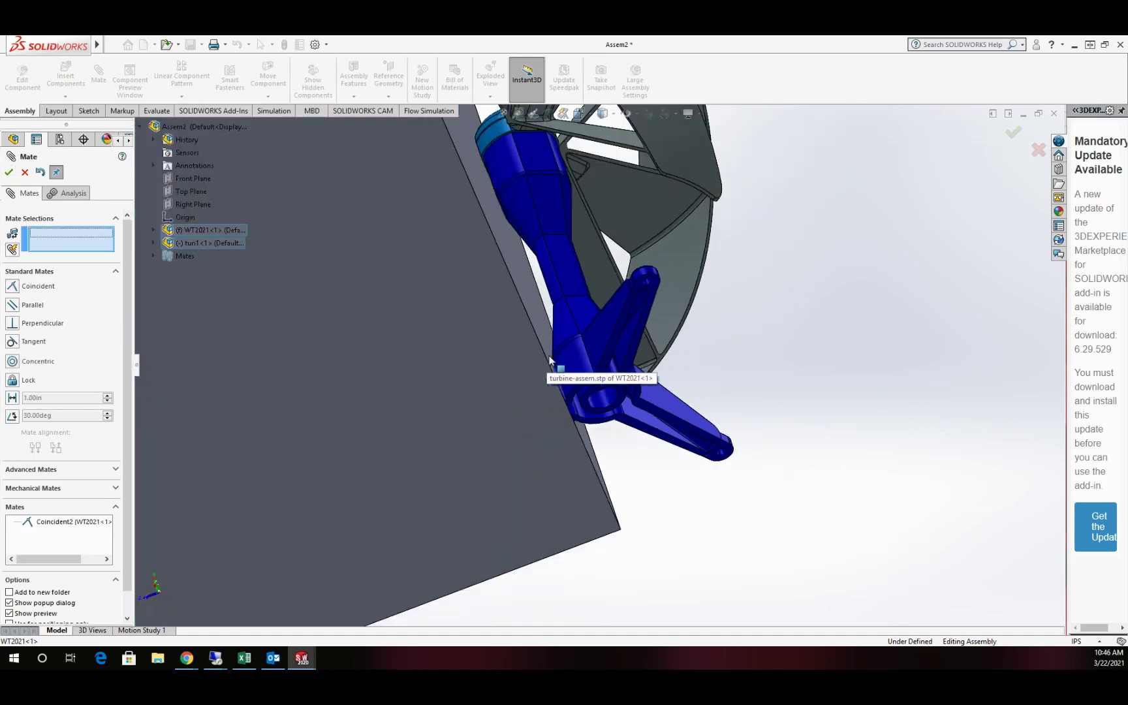
scroll(549, 357, "up", 3)
middle_click_drag(551, 358, 491, 380)
key("Escape")
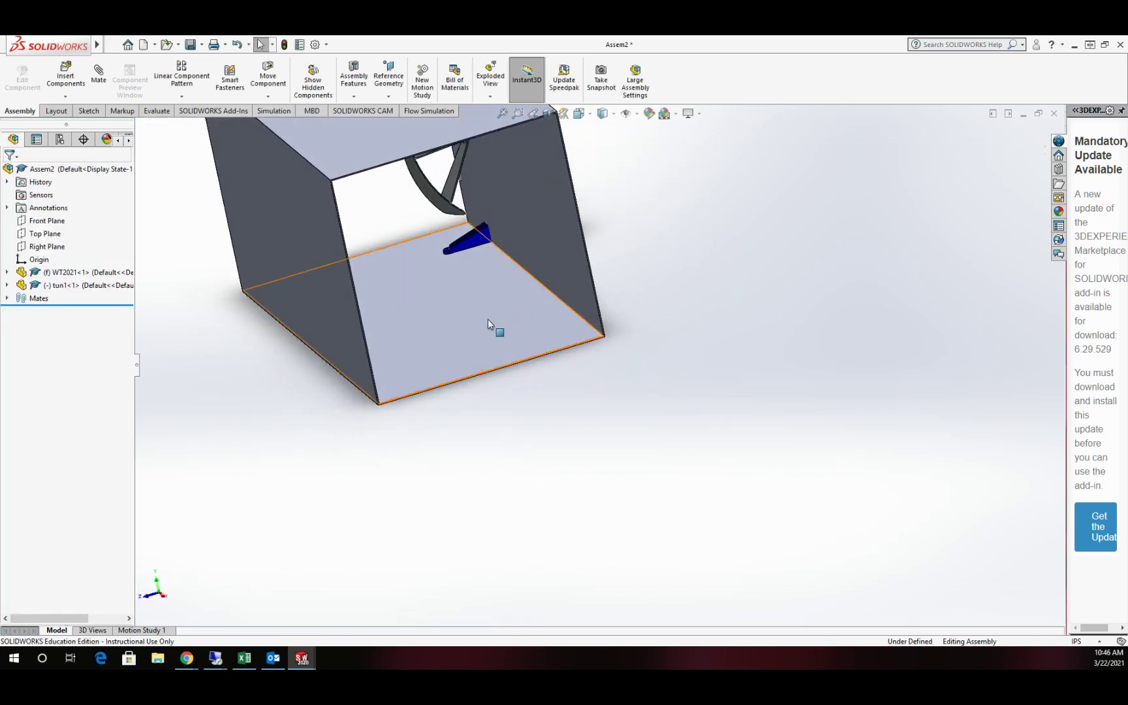
Slide the tunnel along its floor plane until it surrounds the wind turbine
left_click_drag(487, 318, 562, 263)
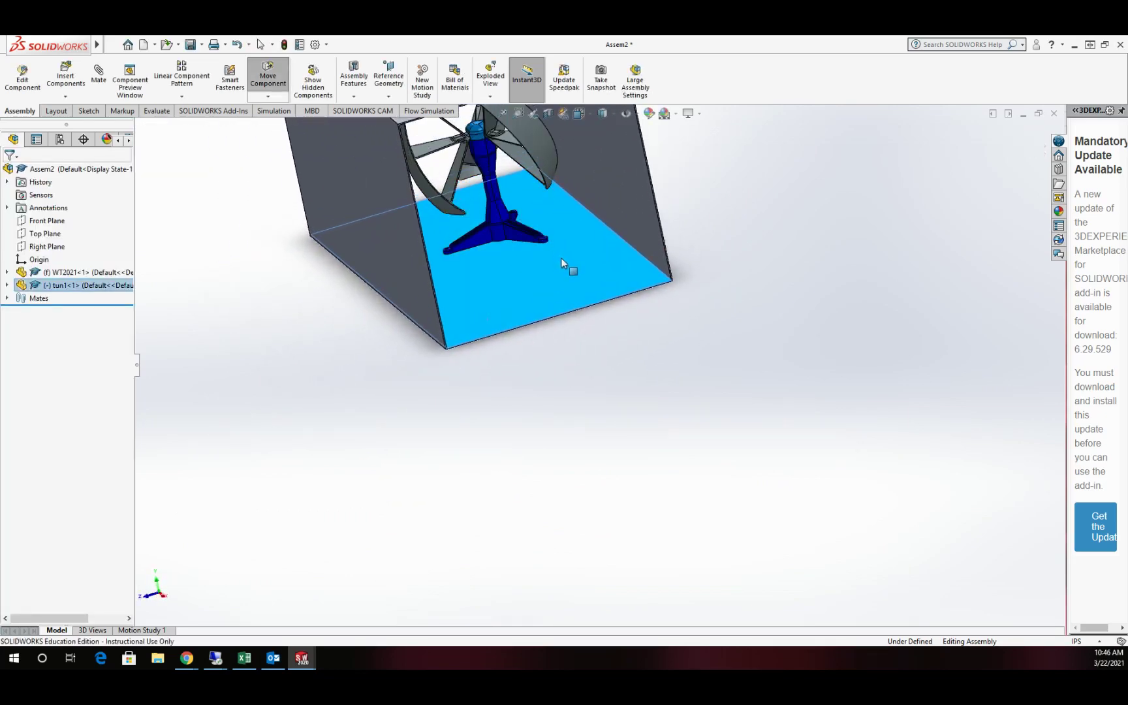
key("Escape")
key("ctrl+shift+z")
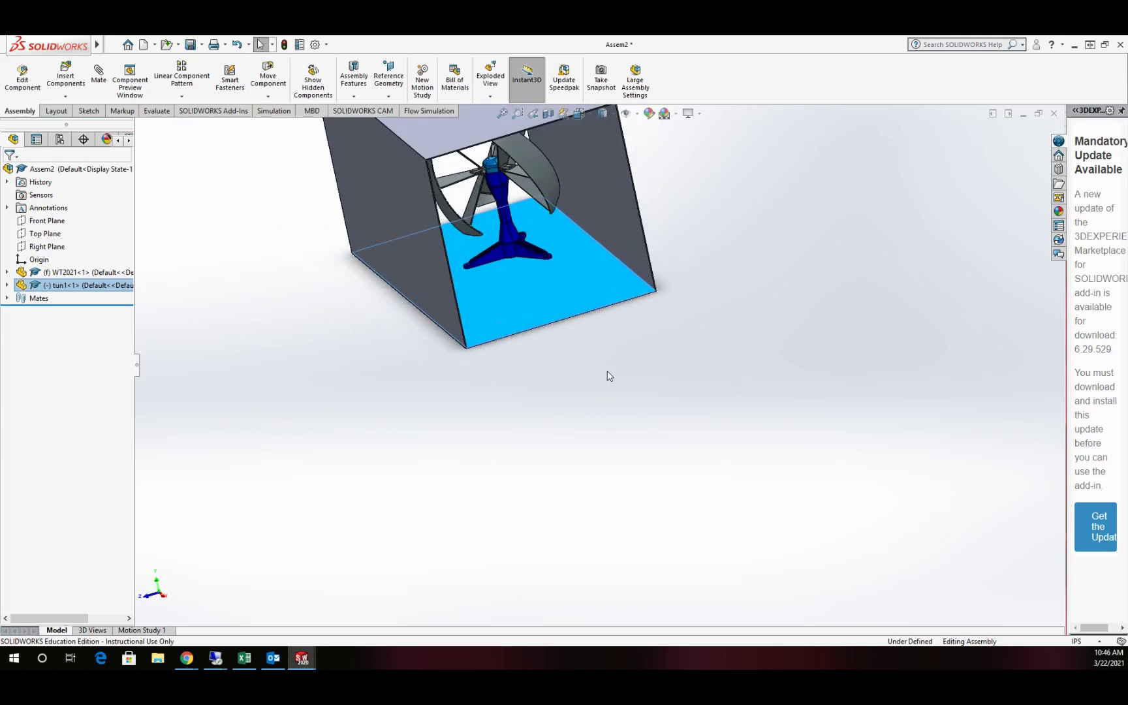
middle_click_drag(605, 372, 776, 299)
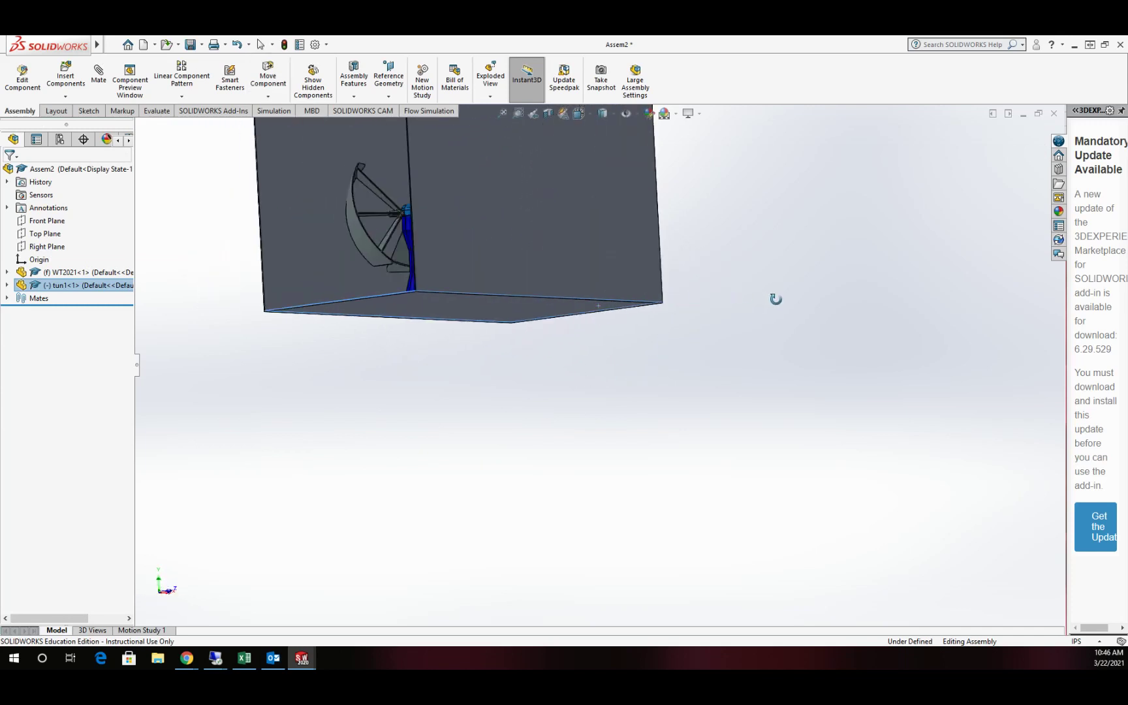
left_click_drag(775, 299, 778, 358)
key("Escape")
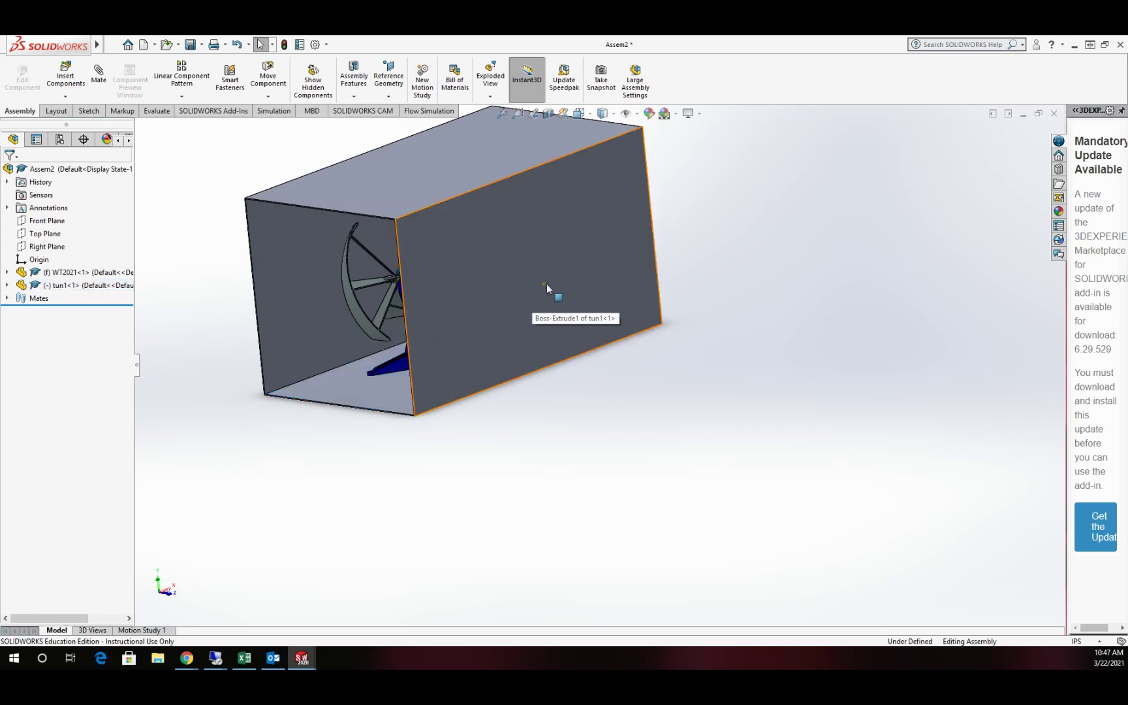
Shift the tunnel sideways and lengthwise so the wind turbine stands roughly centred between its side walls
left_click_drag(547, 286, 507, 297)
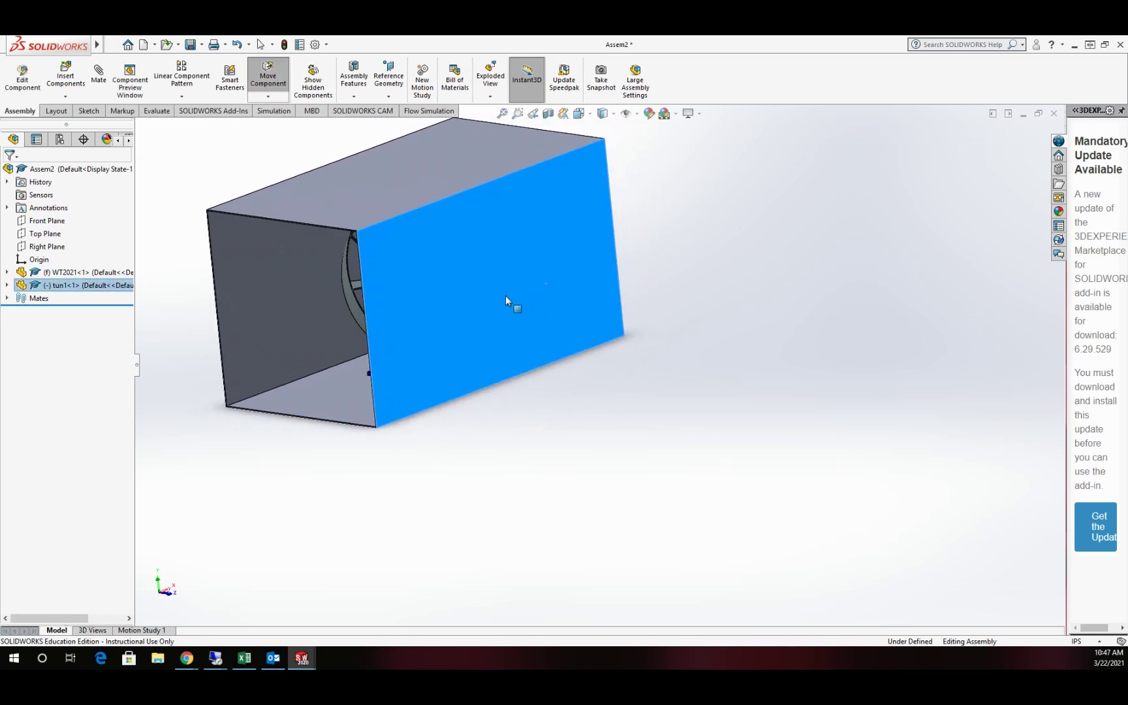
left_click(569, 416)
middle_click_drag(568, 416, 617, 391)
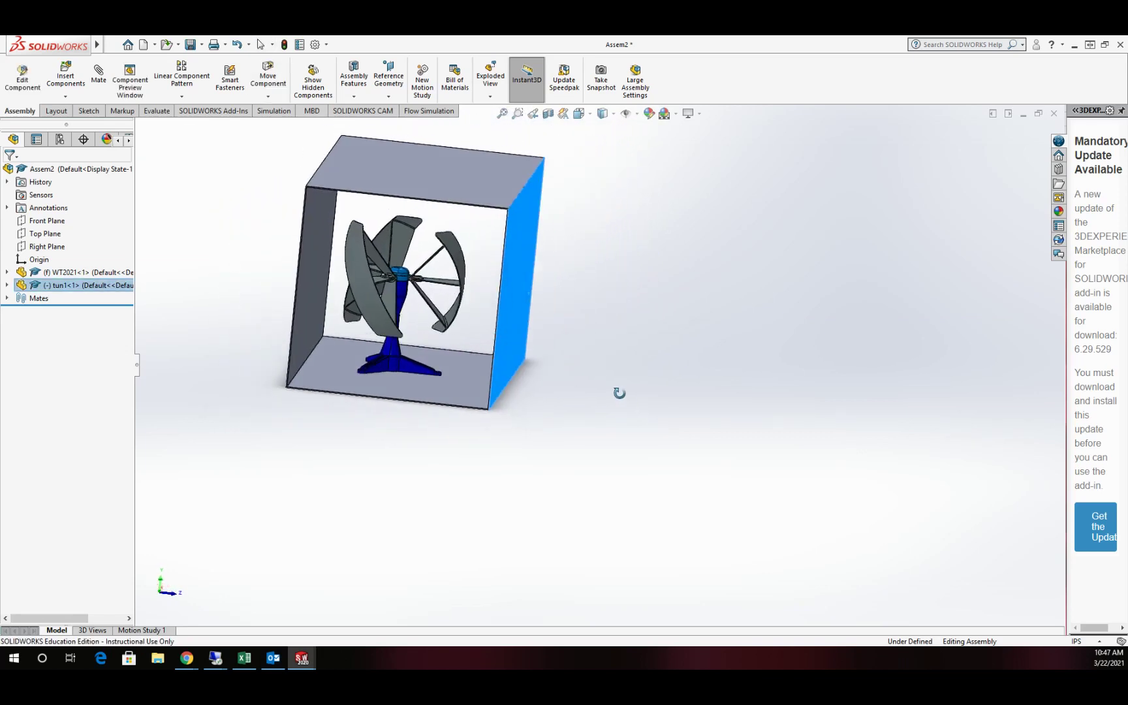
left_click(519, 328)
left_click_drag(509, 326, 501, 329)
key("Escape")
middle_click_drag(502, 329, 552, 385)
left_click(650, 358)
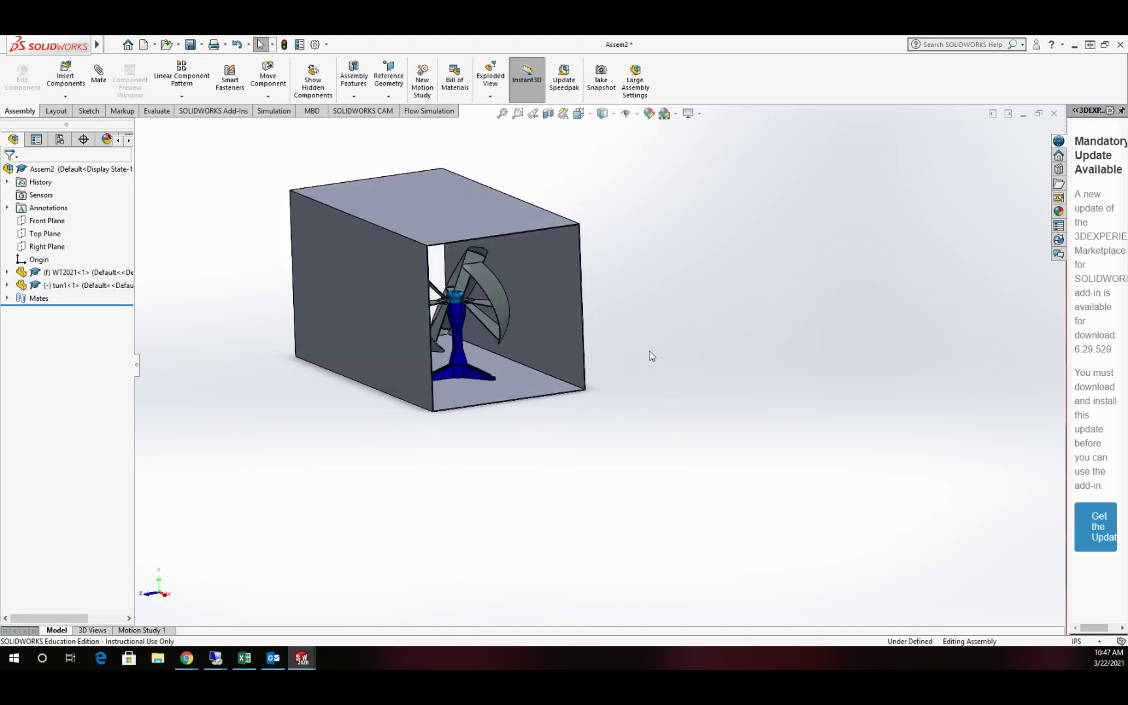
scroll(643, 315, "up", 3)
scroll(449, 253, "down", 4)
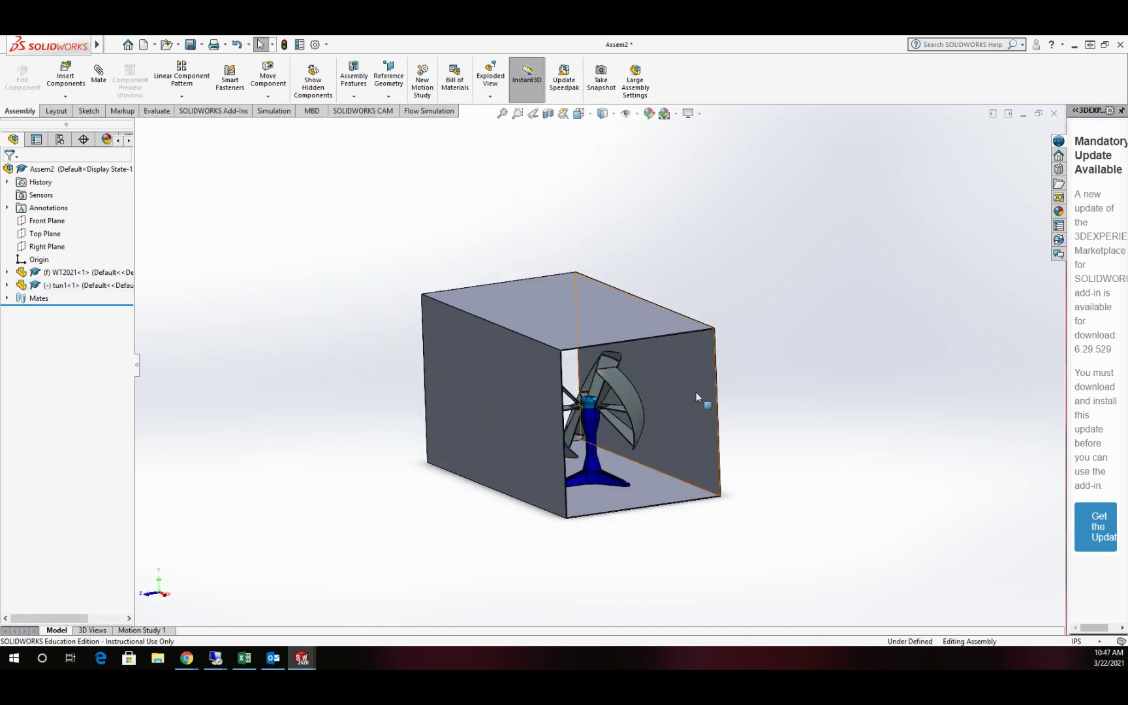
middle_click_drag(696, 393, 804, 364)
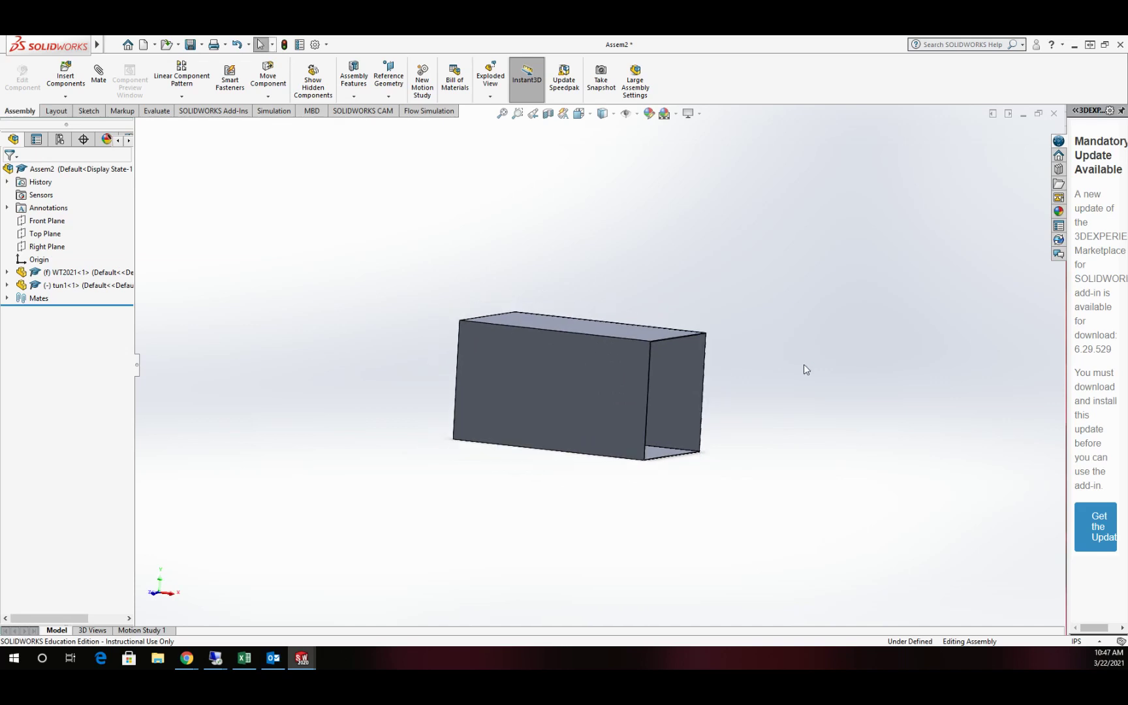
scroll(777, 379, "down", 3)
middle_click_drag(652, 396, 637, 375)
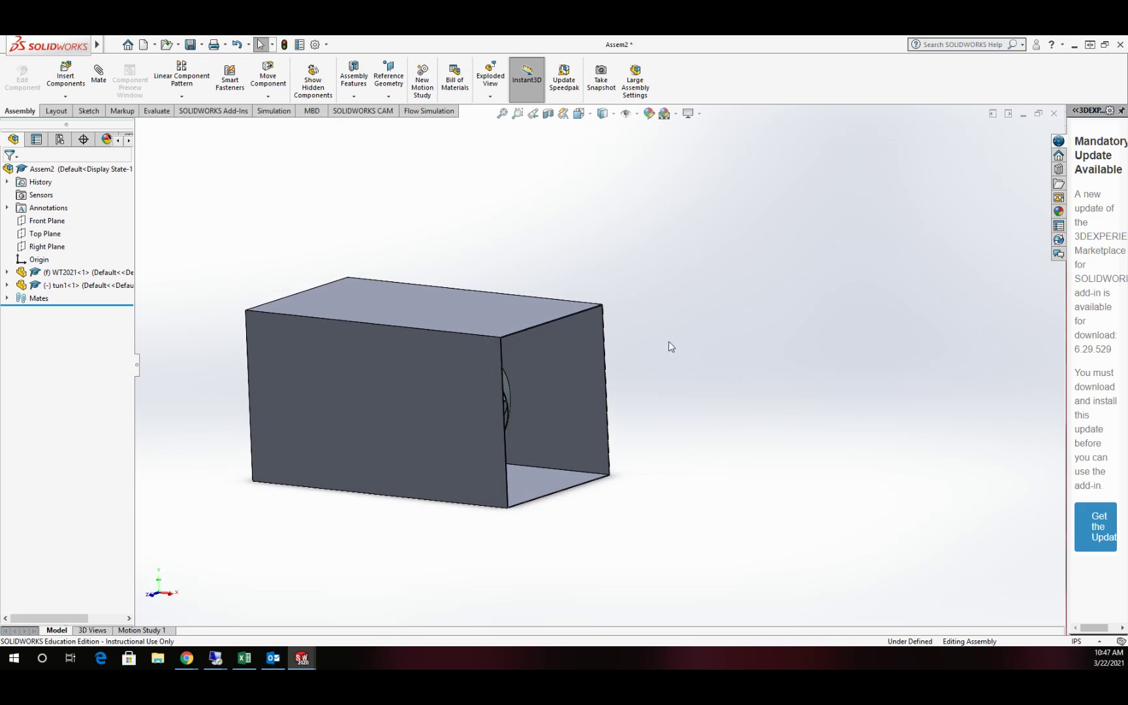
scroll(671, 346, "up", 4)
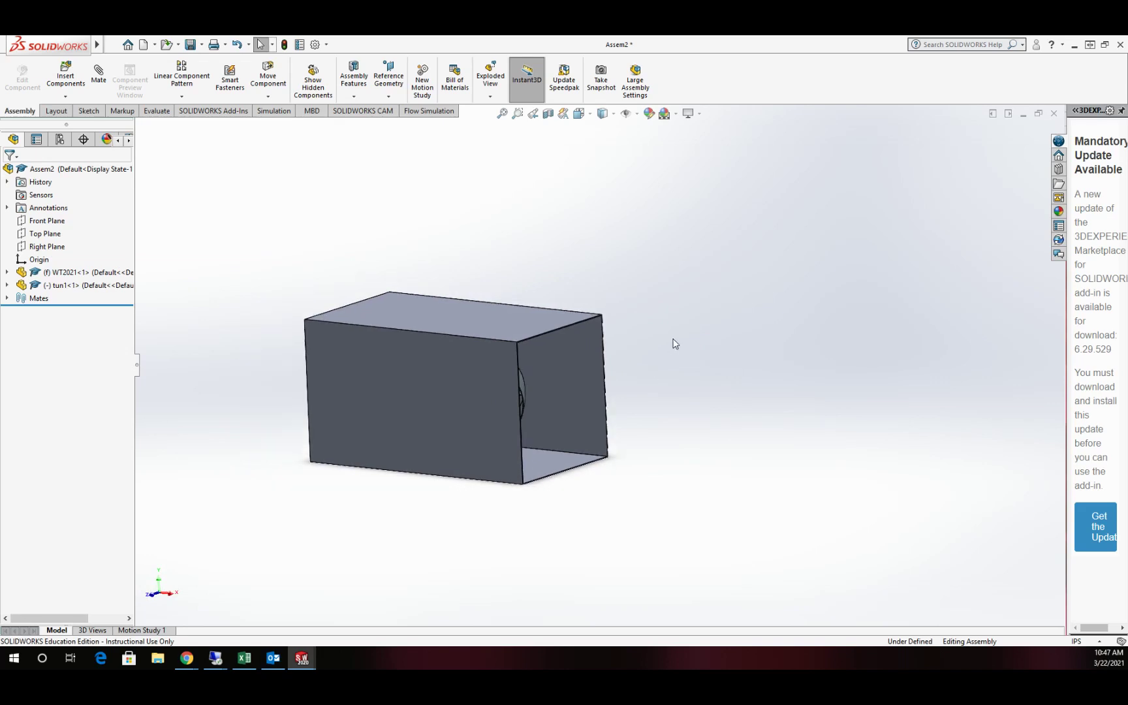
Rebuild and save the assembly as Assem2 in the WINDTURBINE folder
left_click(111, 45)
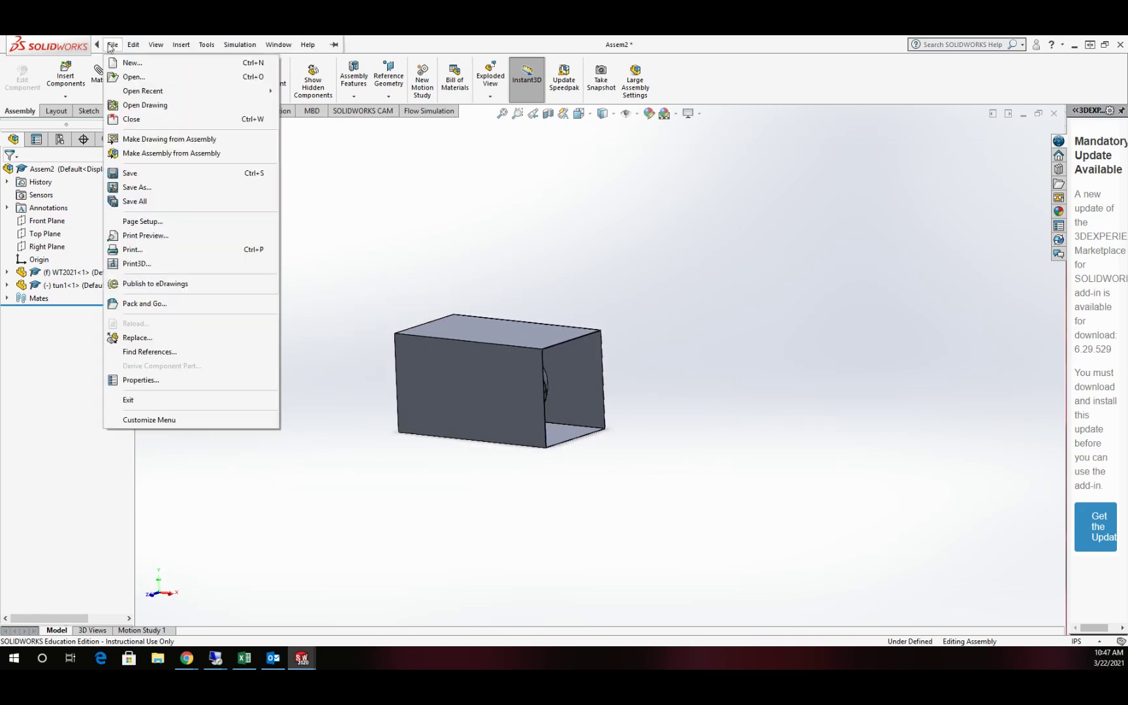
left_click(140, 189)
left_click(528, 314)
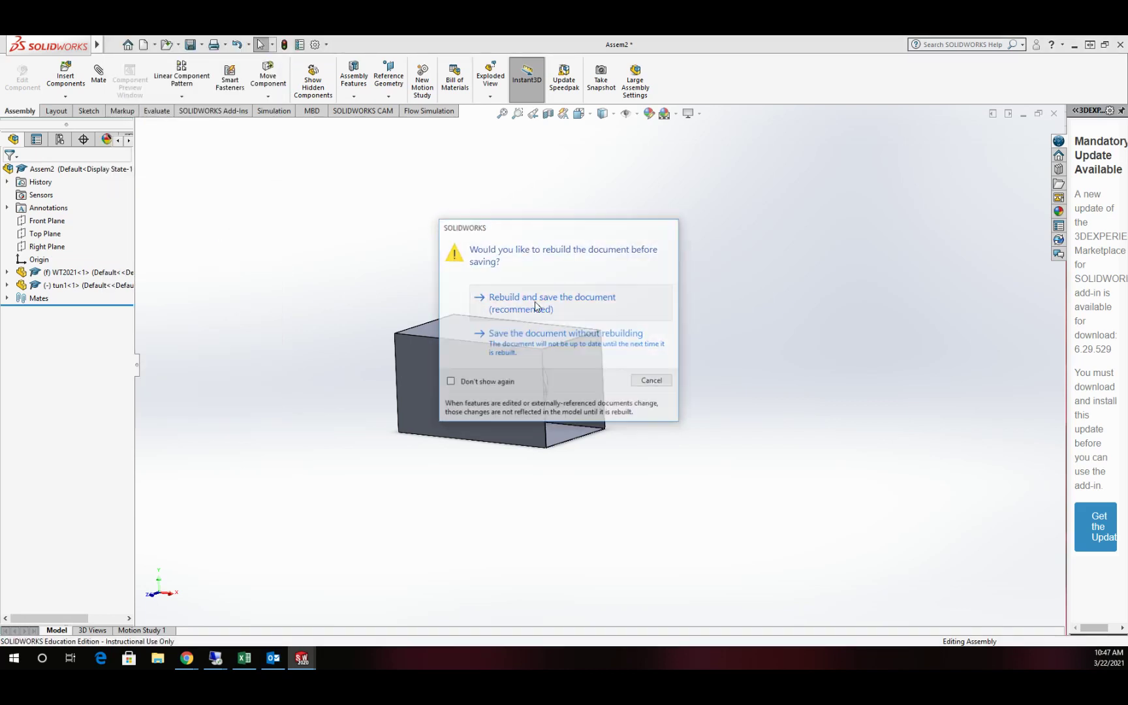
left_click(495, 397)
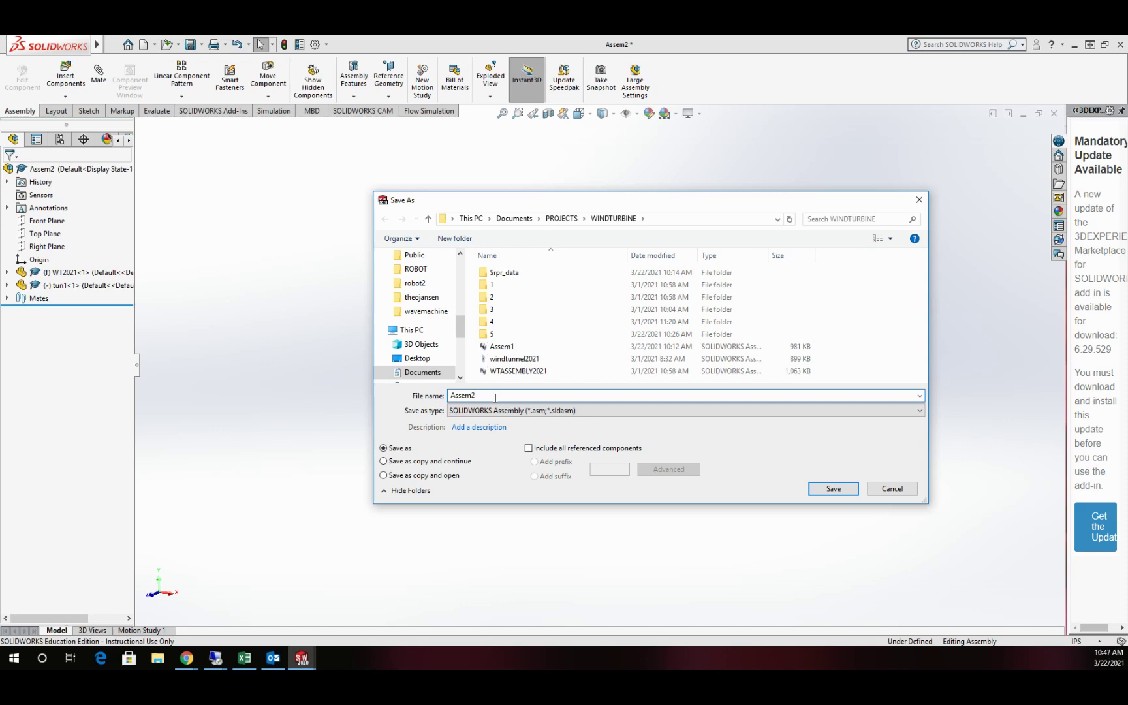
left_click(848, 491)
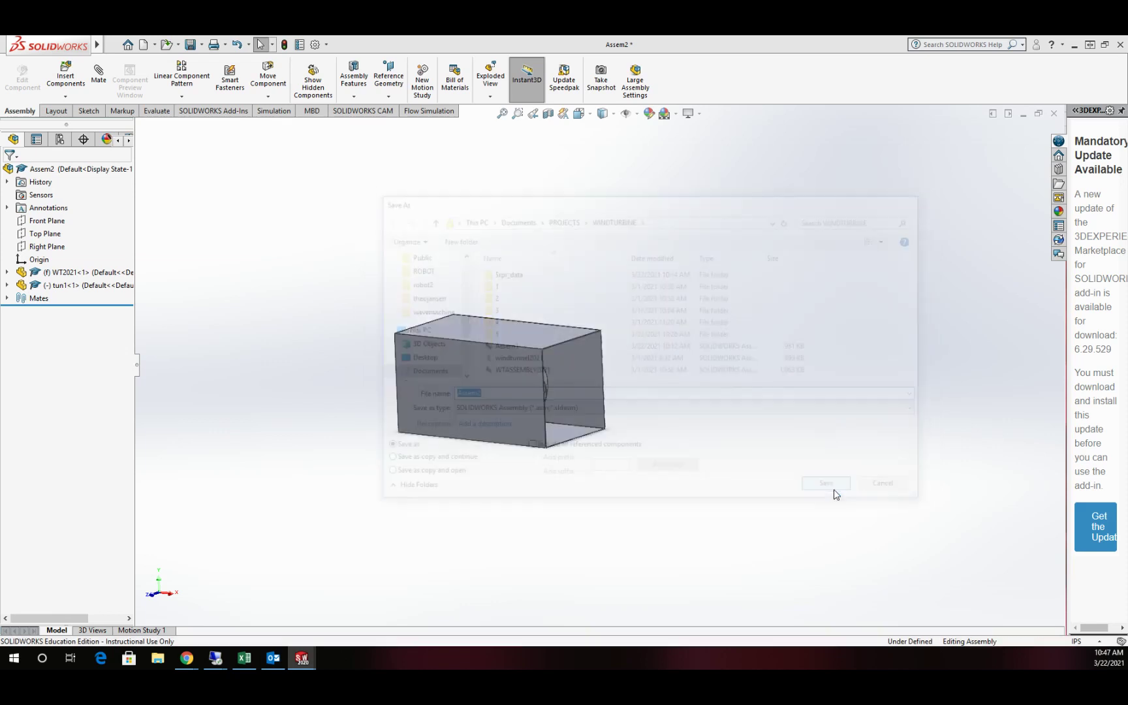
Fix the tun1 component in place in the assembly
right_click(78, 286)
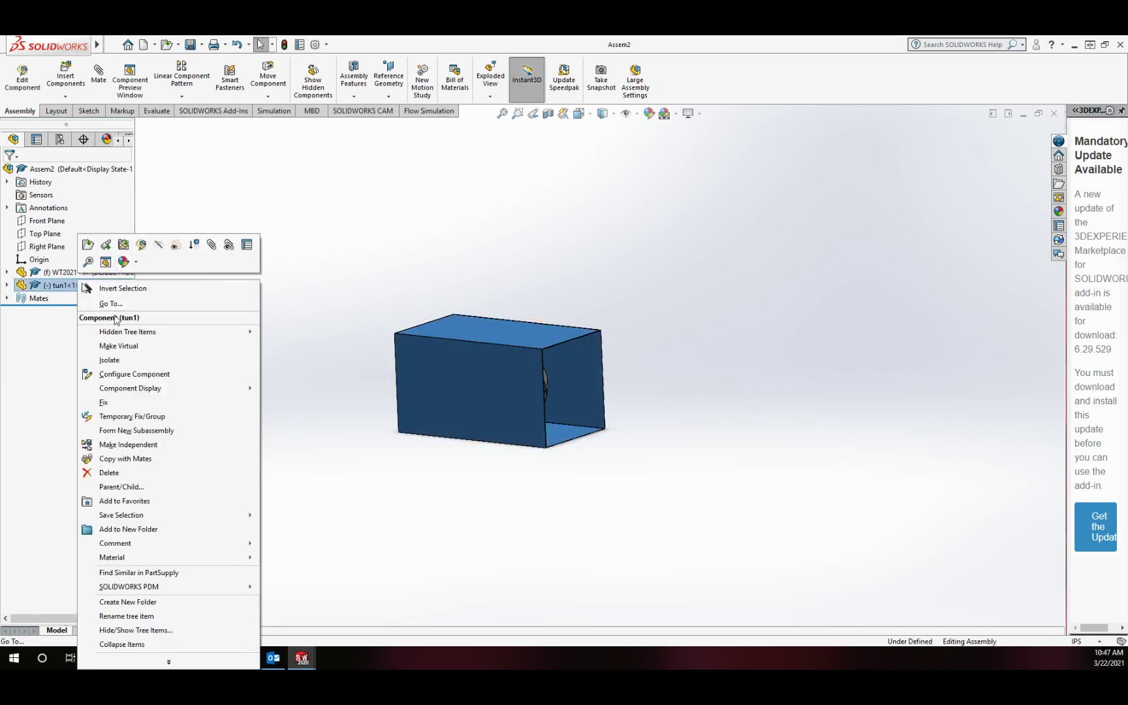
left_click(103, 402)
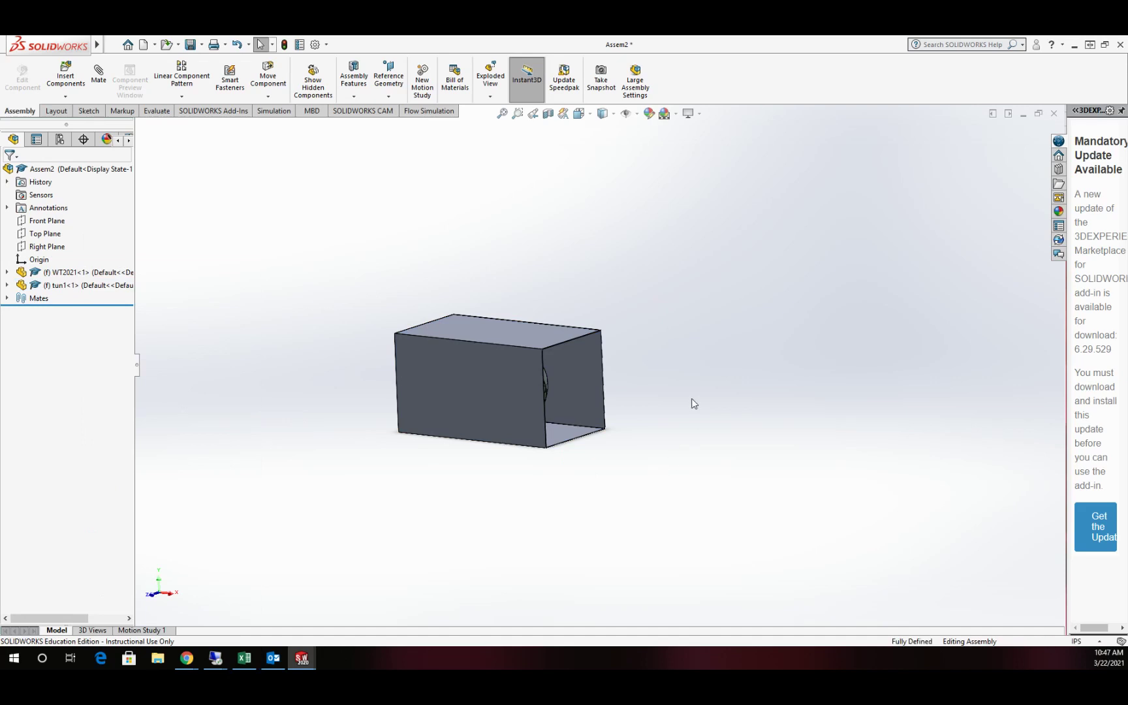
middle_click_drag(697, 385, 684, 424)
Start a new Flow Simulation project with the Wizard and name it "wind tunnel"
left_click(439, 115)
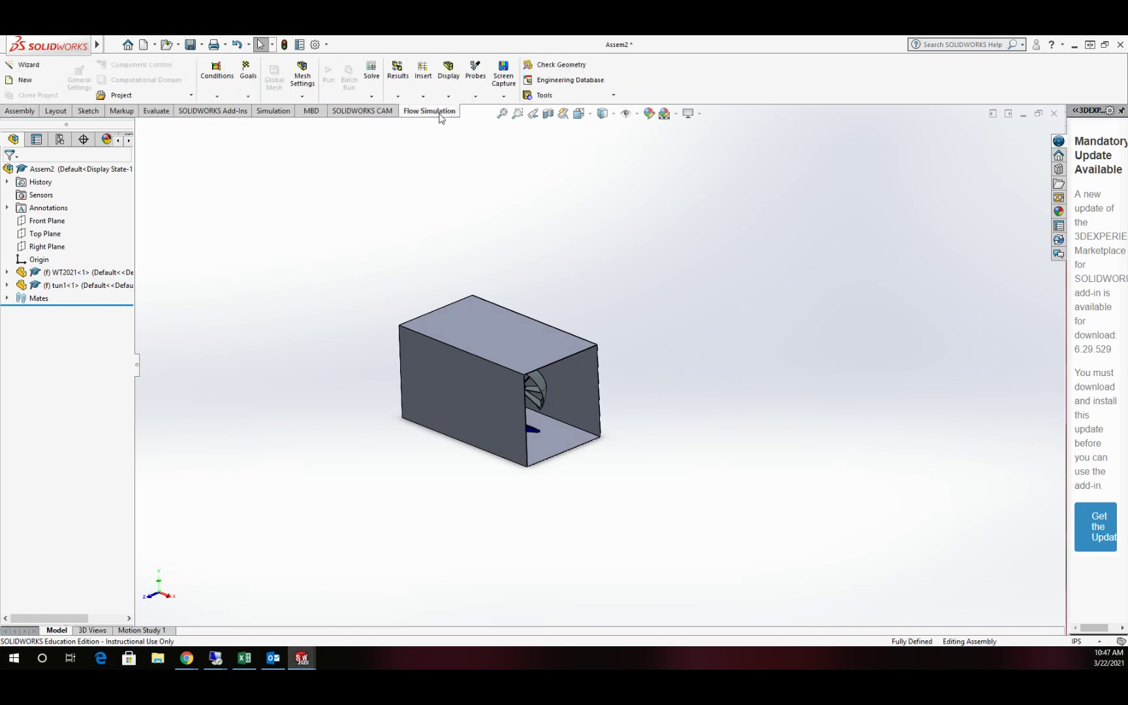
left_click(21, 64)
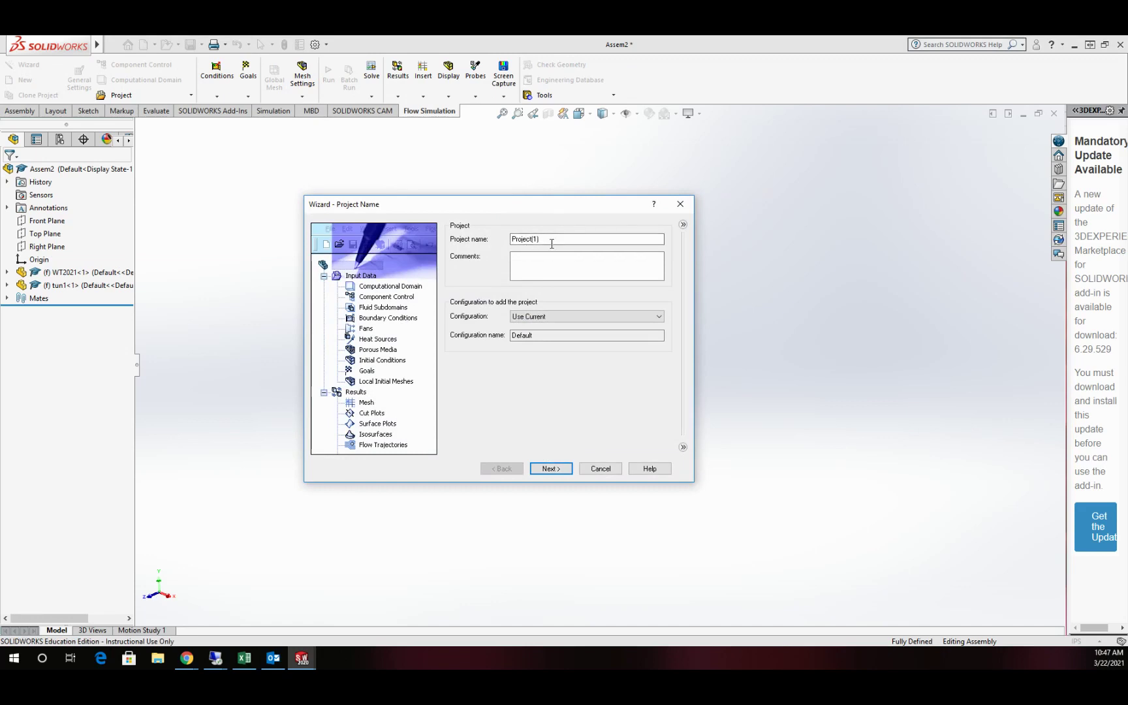
left_click_drag(552, 241, 495, 240)
type("wind tunnel")
left_click(559, 469)
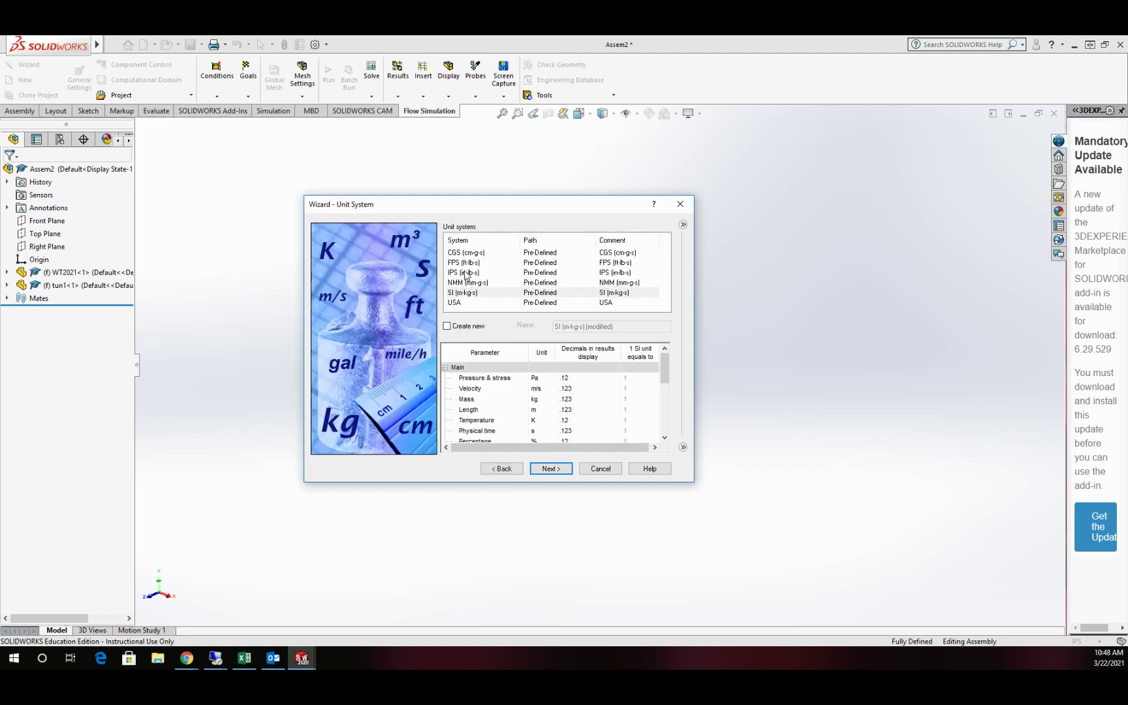
Set the project's unit system to IPS (in-lb-s) with velocity in Mile/hour, and accept the units
left_click(464, 273)
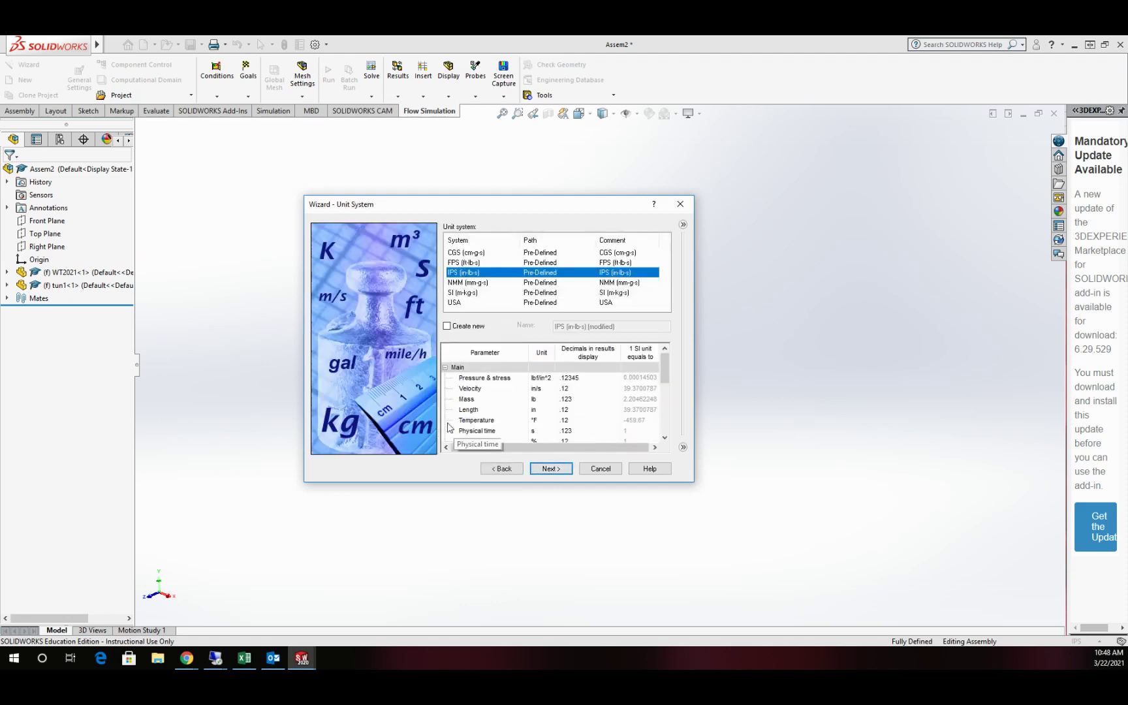
left_click(541, 389)
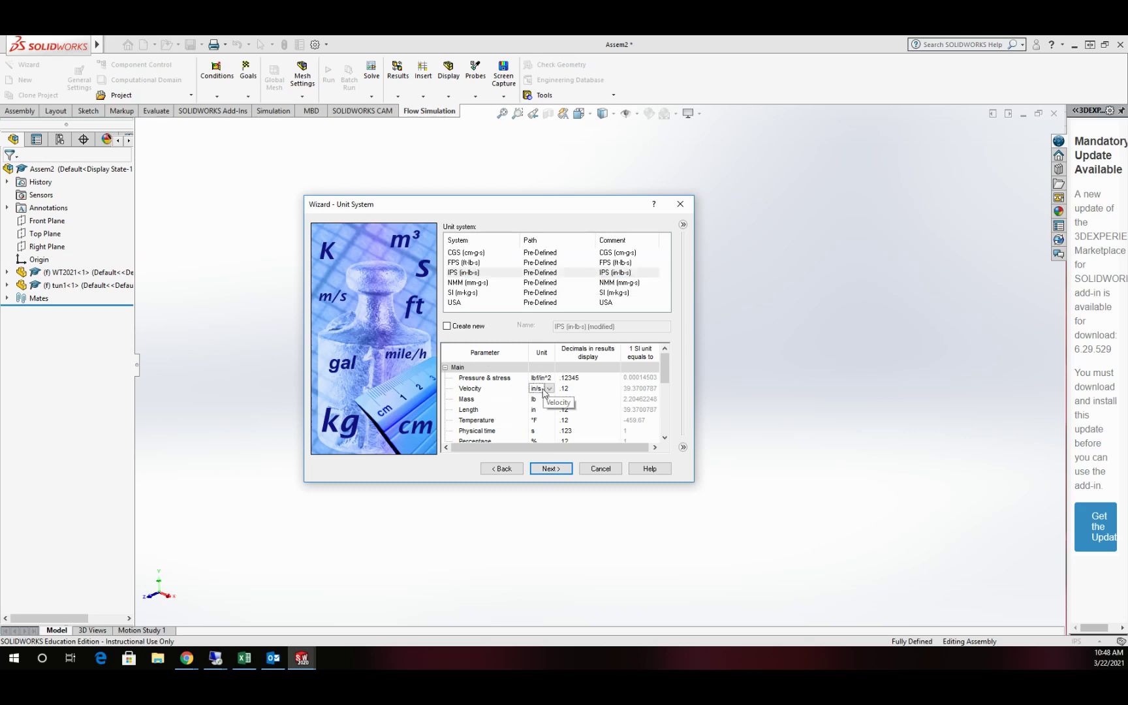
left_click(550, 388)
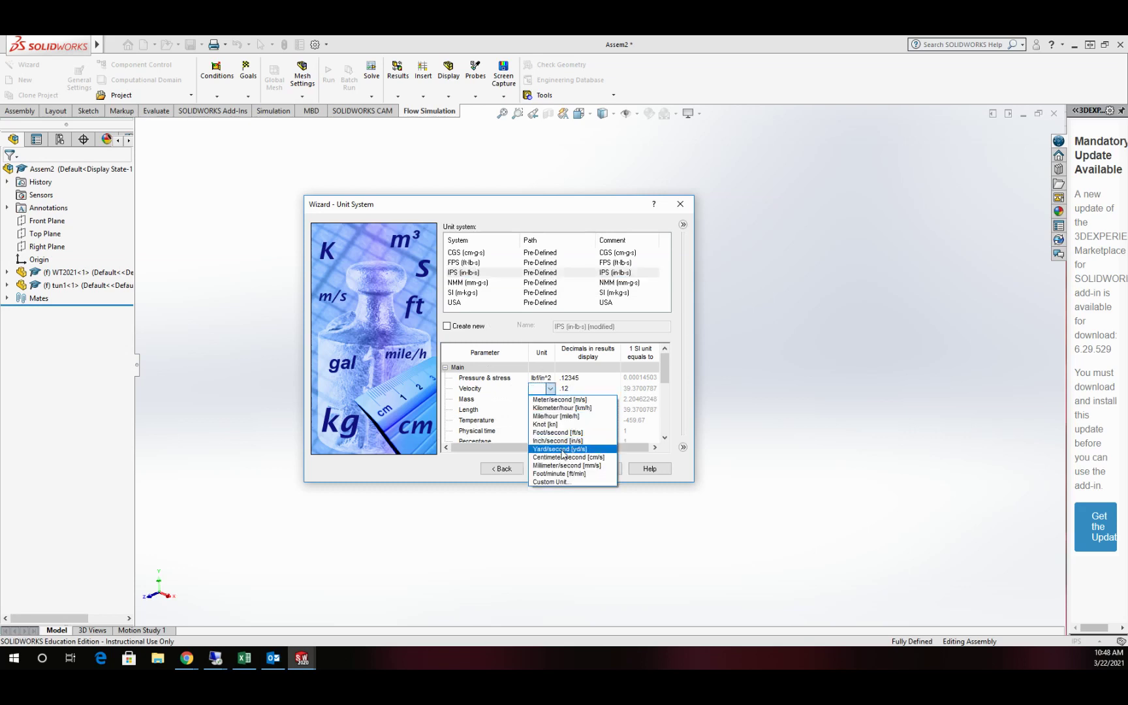
left_click(562, 416)
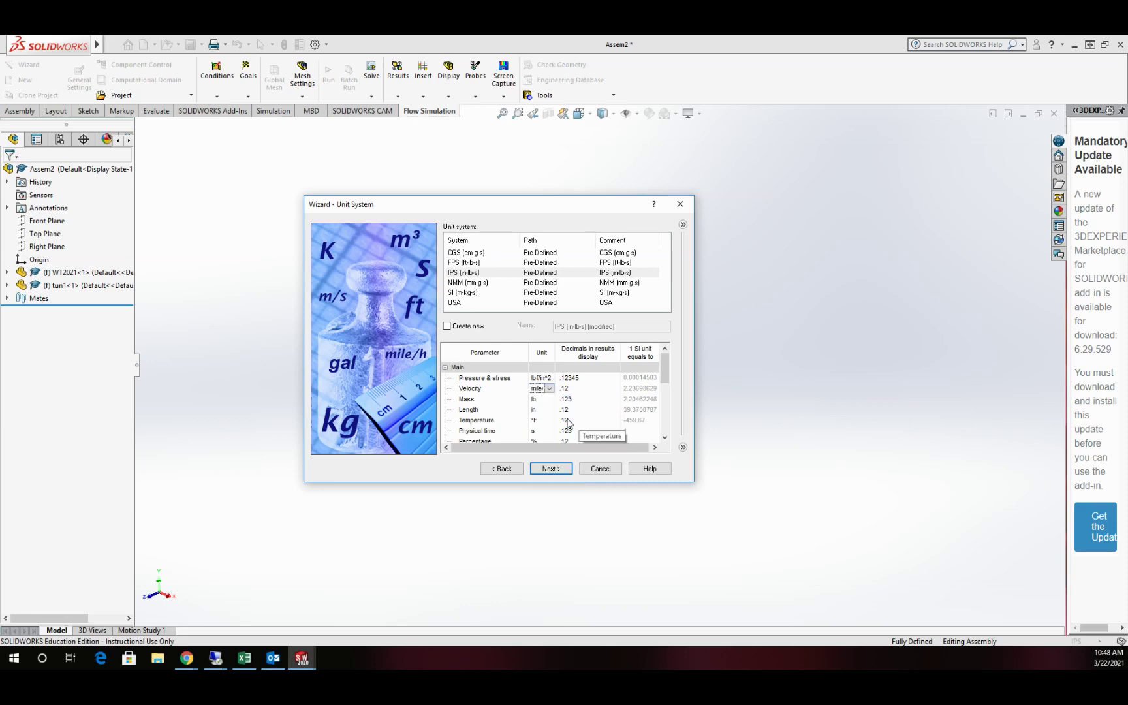
left_click(550, 469)
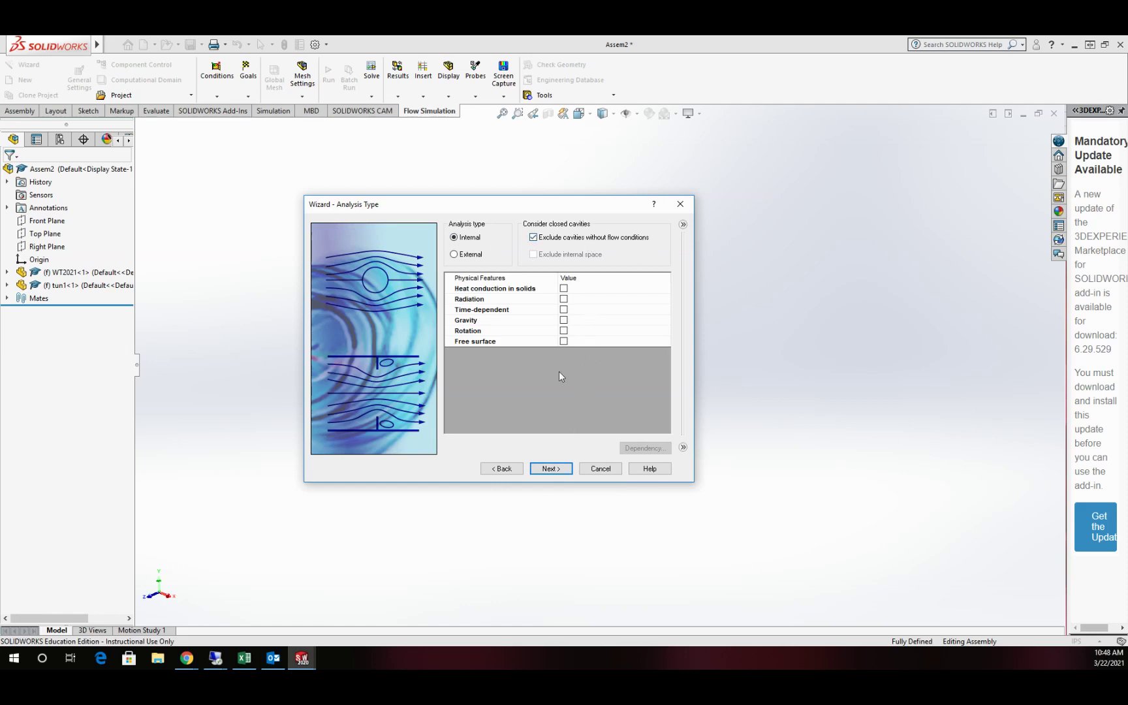
Accept the Internal analysis type and add the pre-defined gas Air as the project's default fluid
left_click(551, 469)
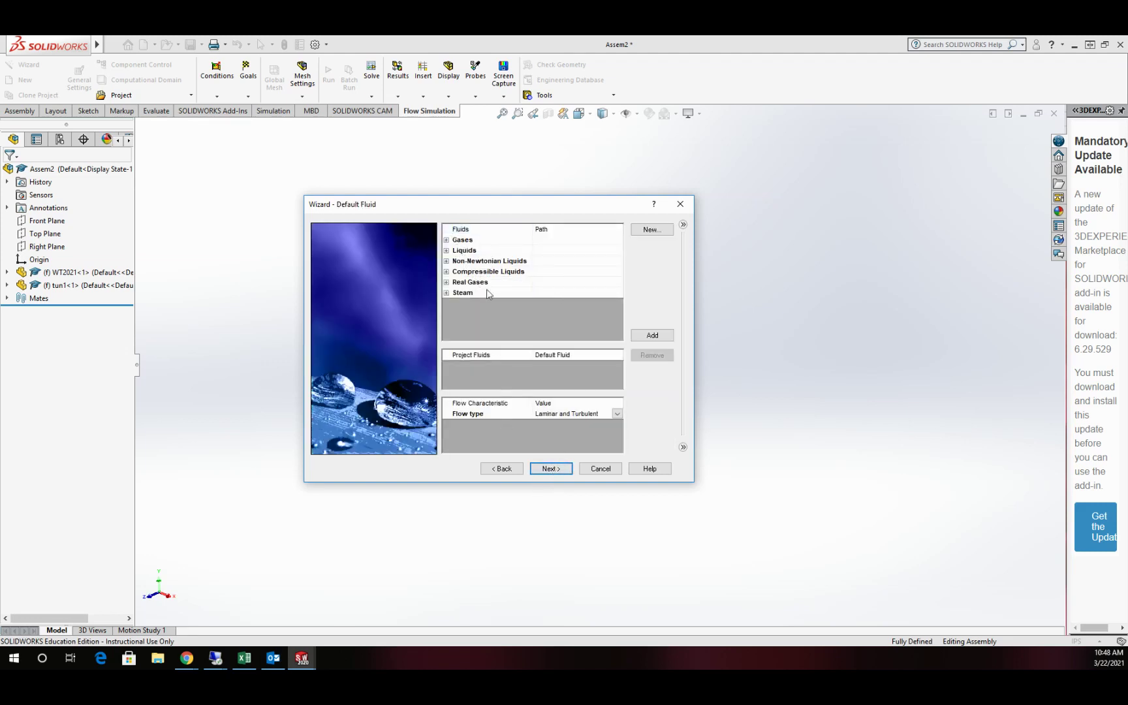
left_click(446, 240)
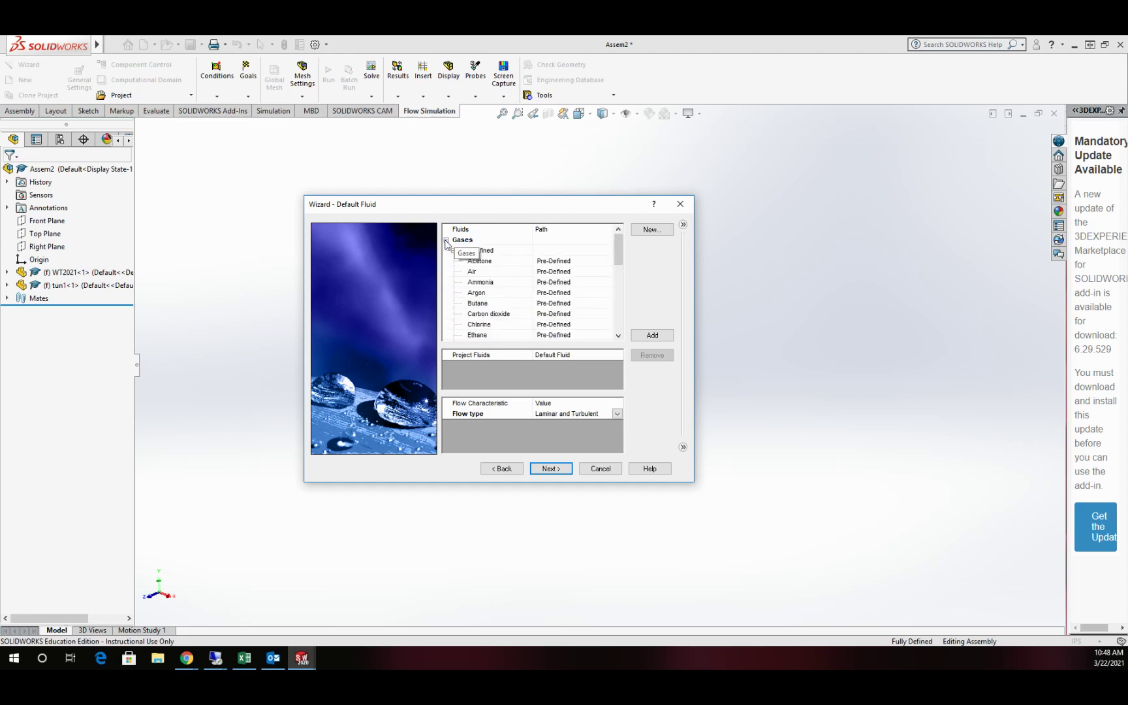
left_click(474, 271)
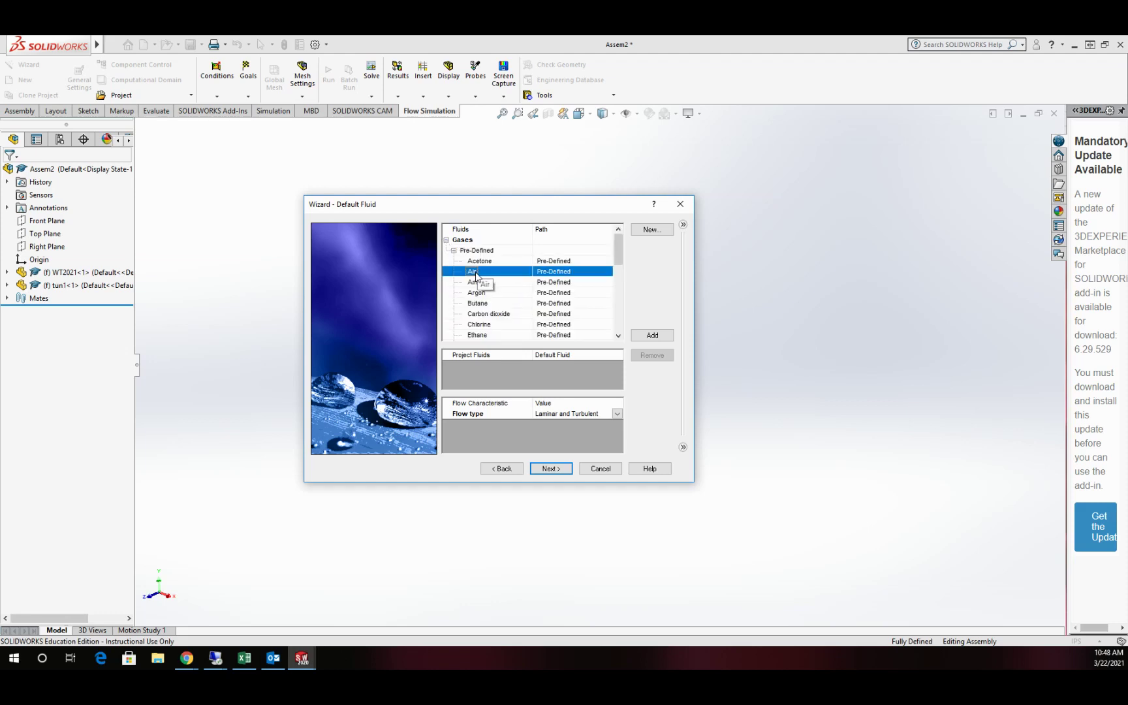
left_click(651, 336)
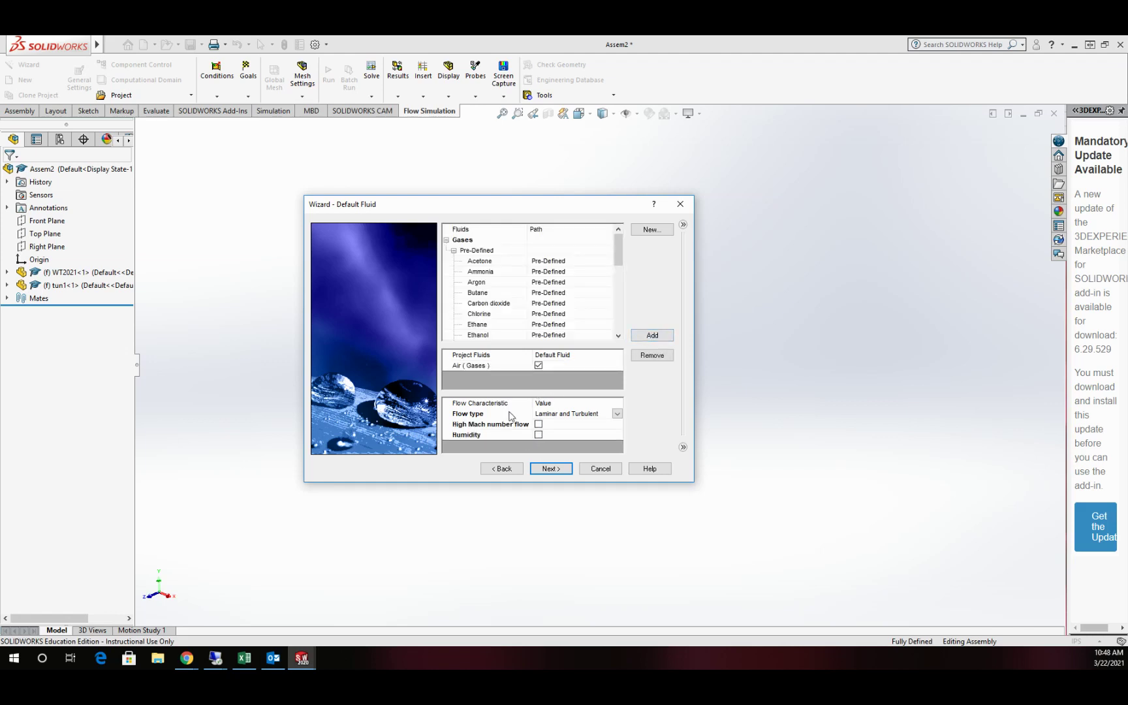
Keep the default laminar and turbulent flow, adiabatic wall, zero roughness and initial conditions, and finish the project Wizard
left_click(550, 469)
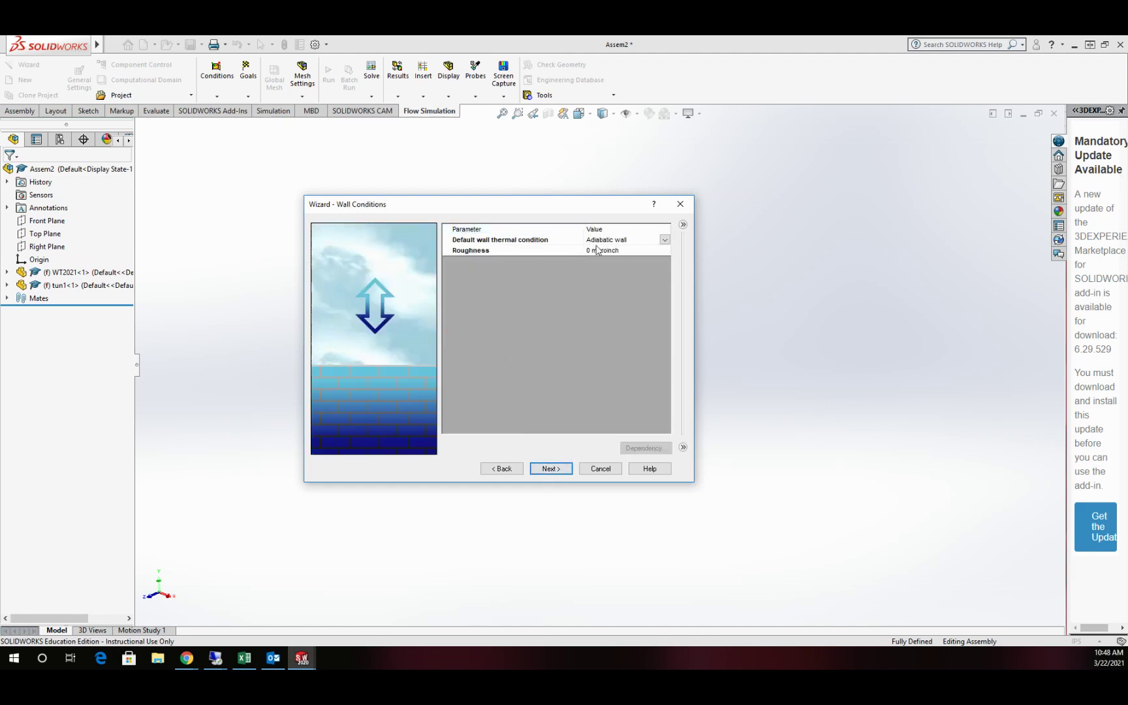
left_click(551, 468)
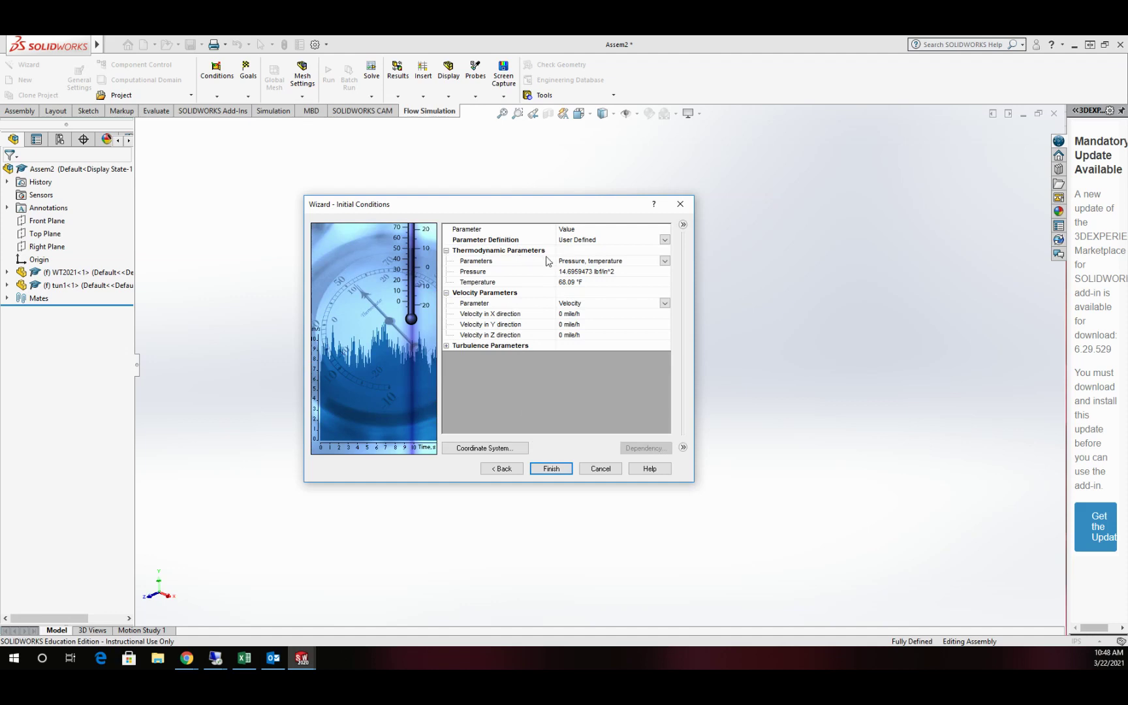
left_click(550, 469)
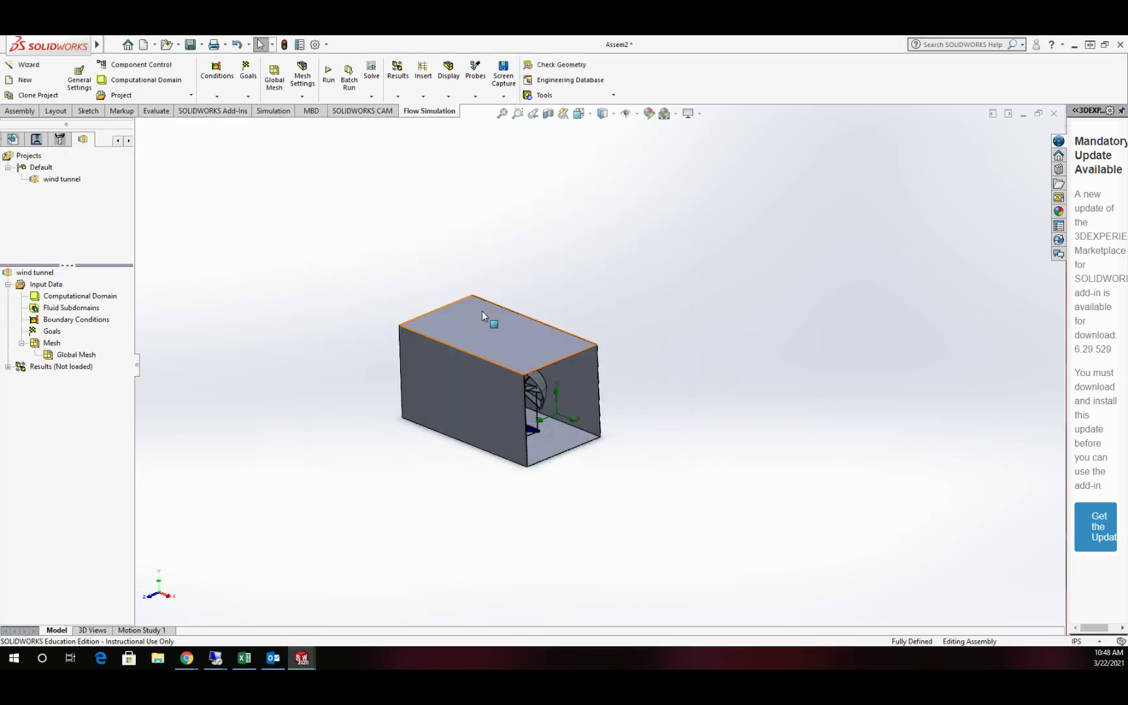
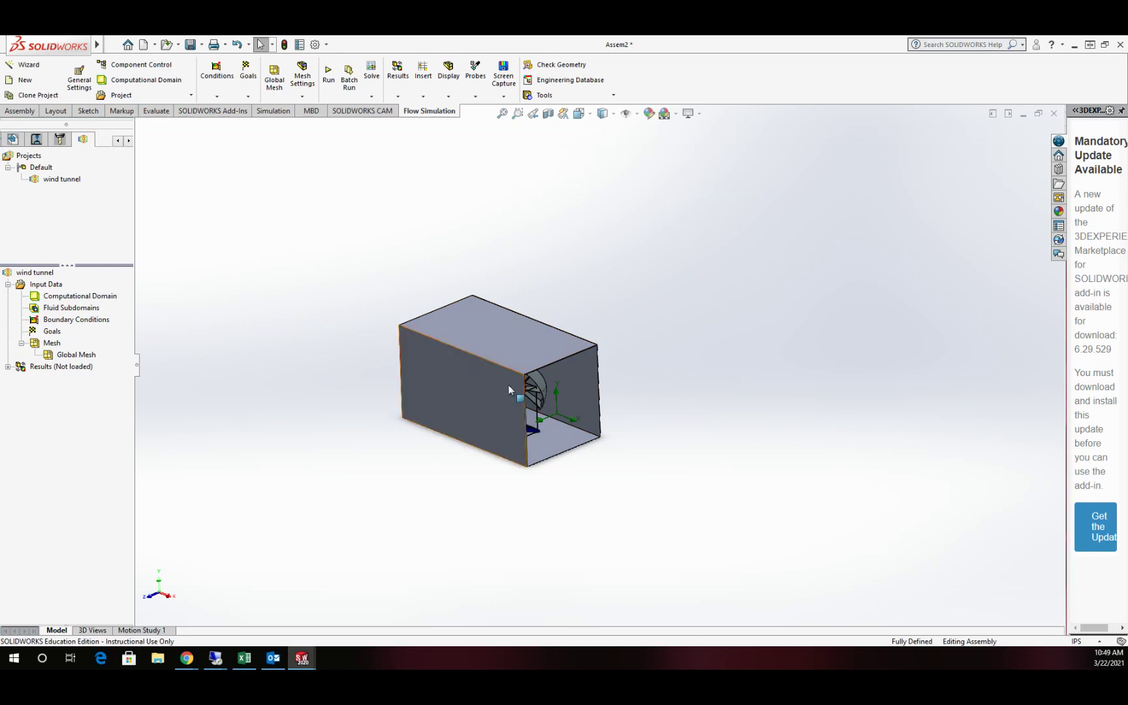
Create lids over both open end faces of the tunnel, accepting the reset of the computational domain and mesh settings
left_click(612, 97)
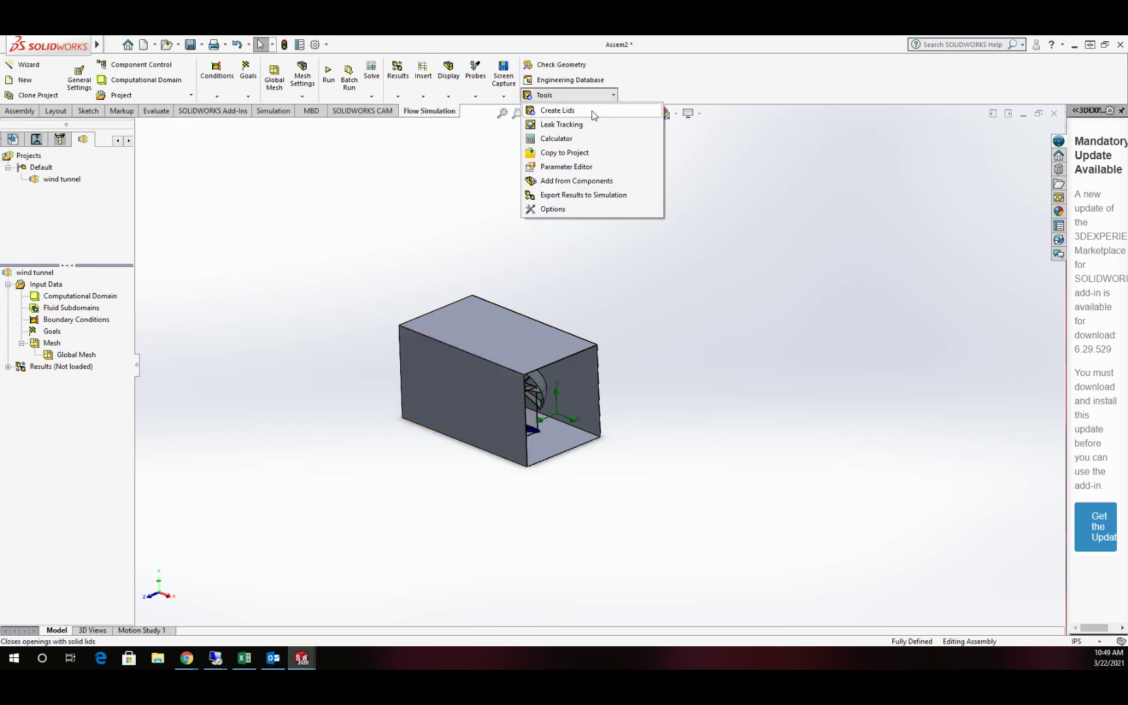
left_click(594, 115)
scroll(555, 346, "down", 6)
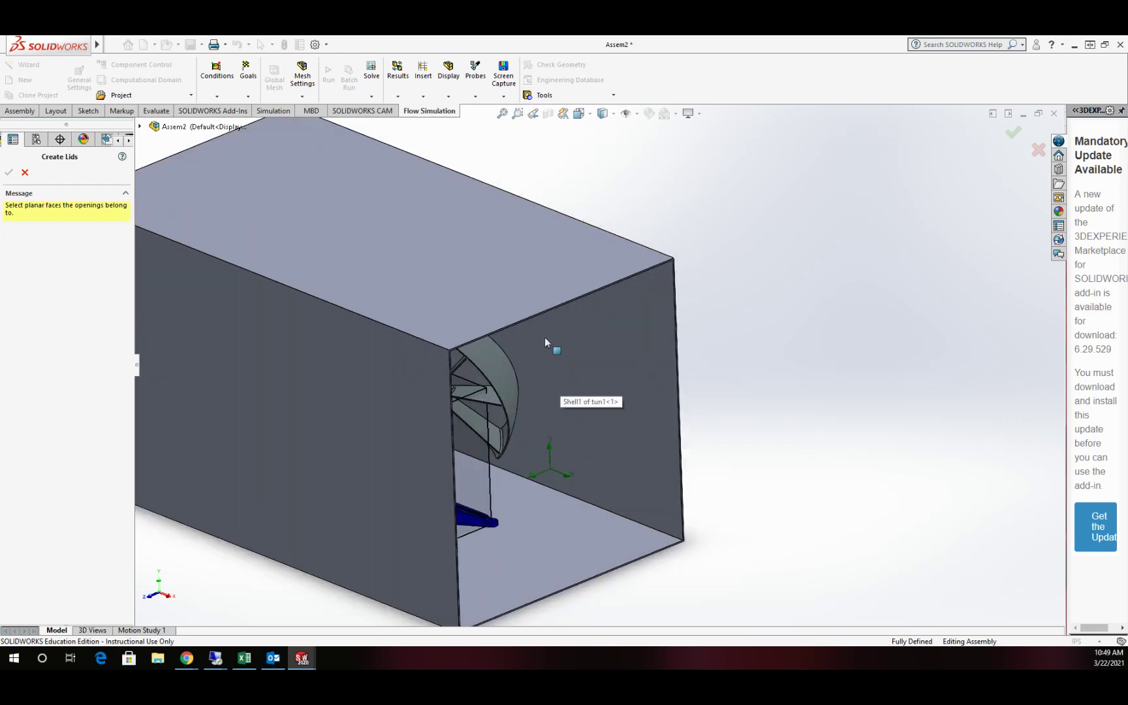
left_click(543, 304)
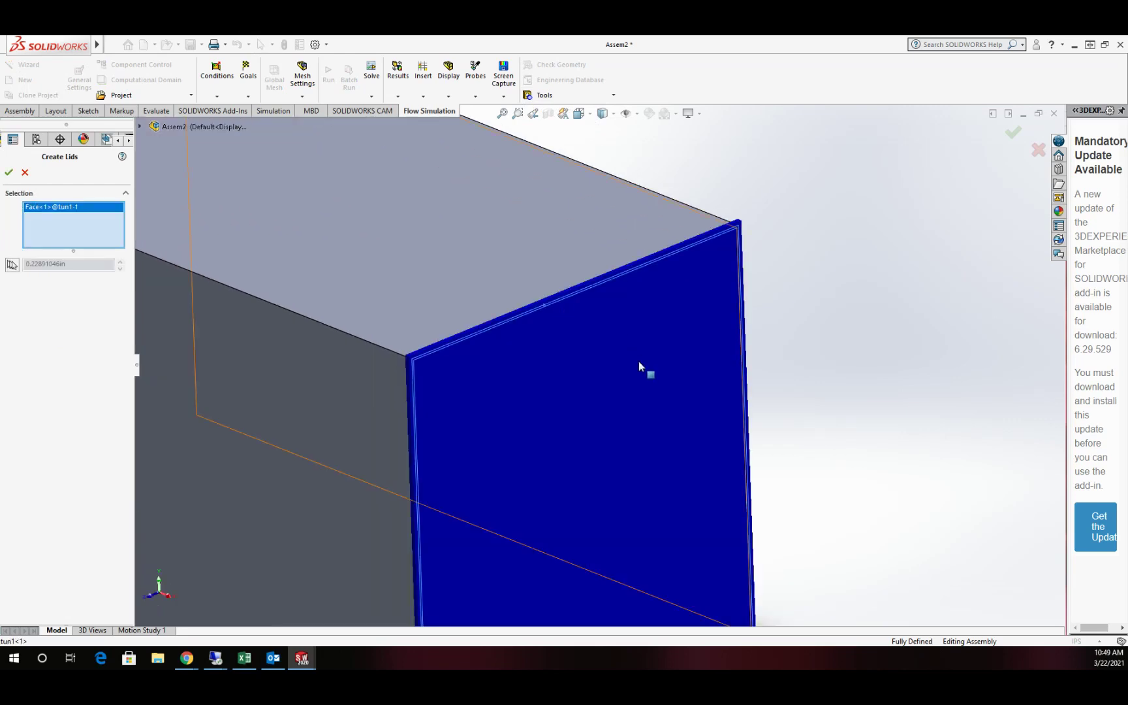
scroll(653, 385, "up", 6)
middle_click_drag(274, 453, 390, 519)
scroll(400, 323, "down", 5)
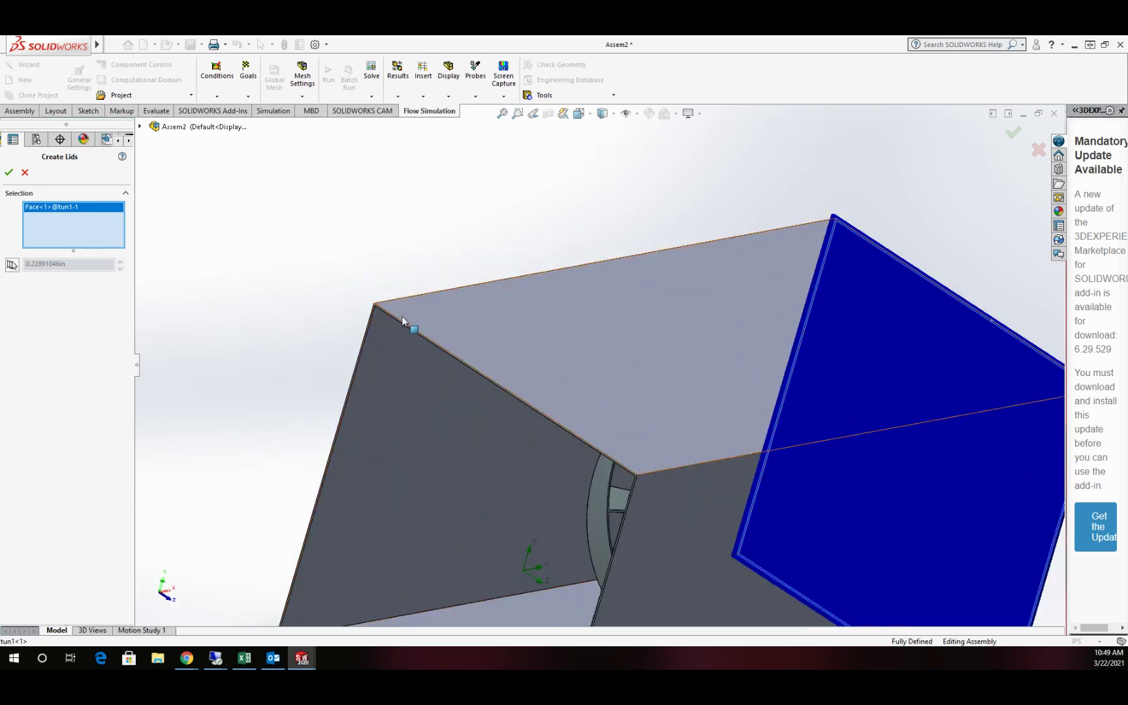
scroll(400, 321, "down", 3)
left_click(428, 320)
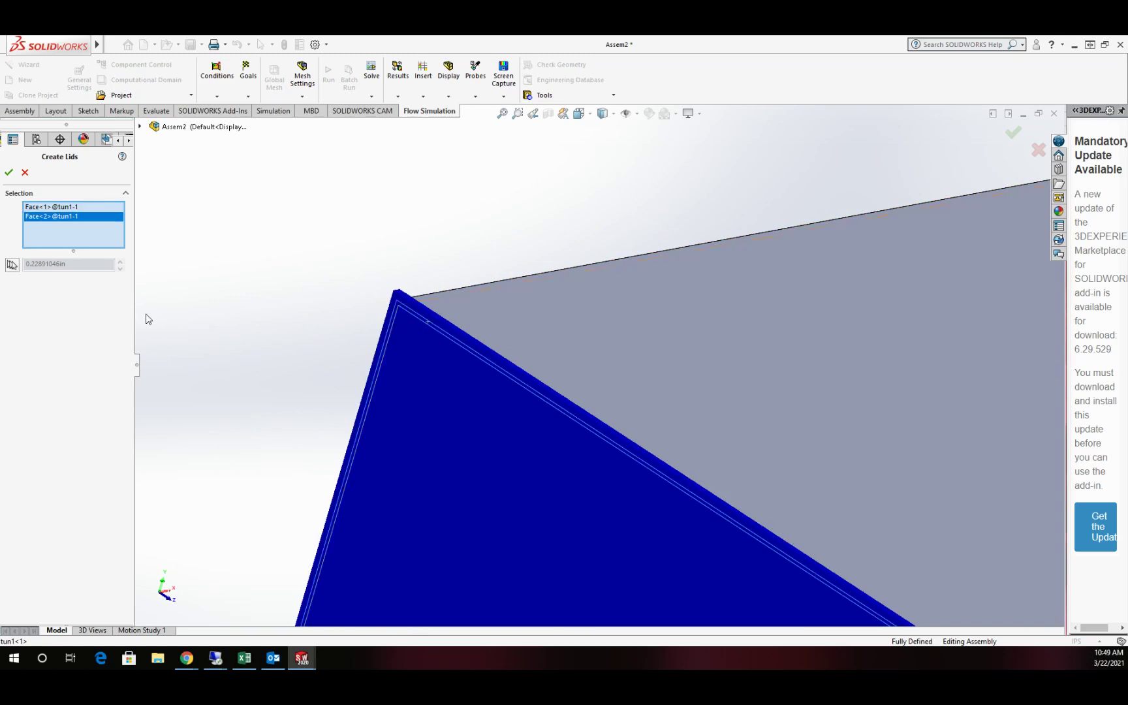
left_click(8, 173)
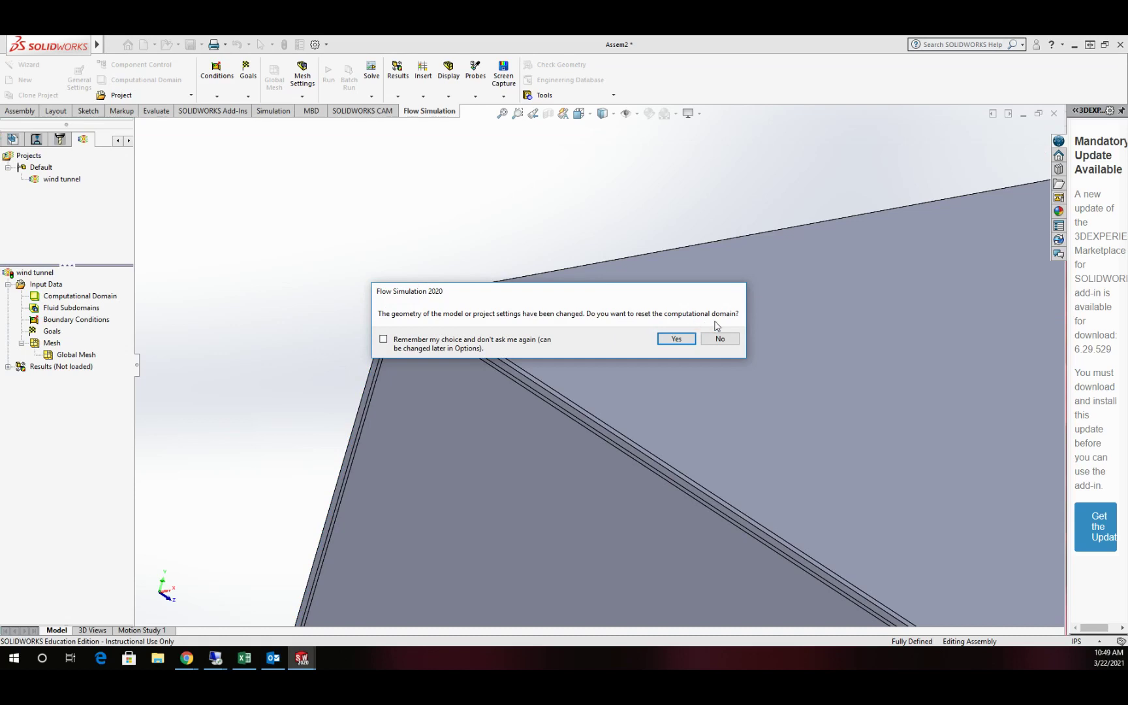
left_click(677, 339)
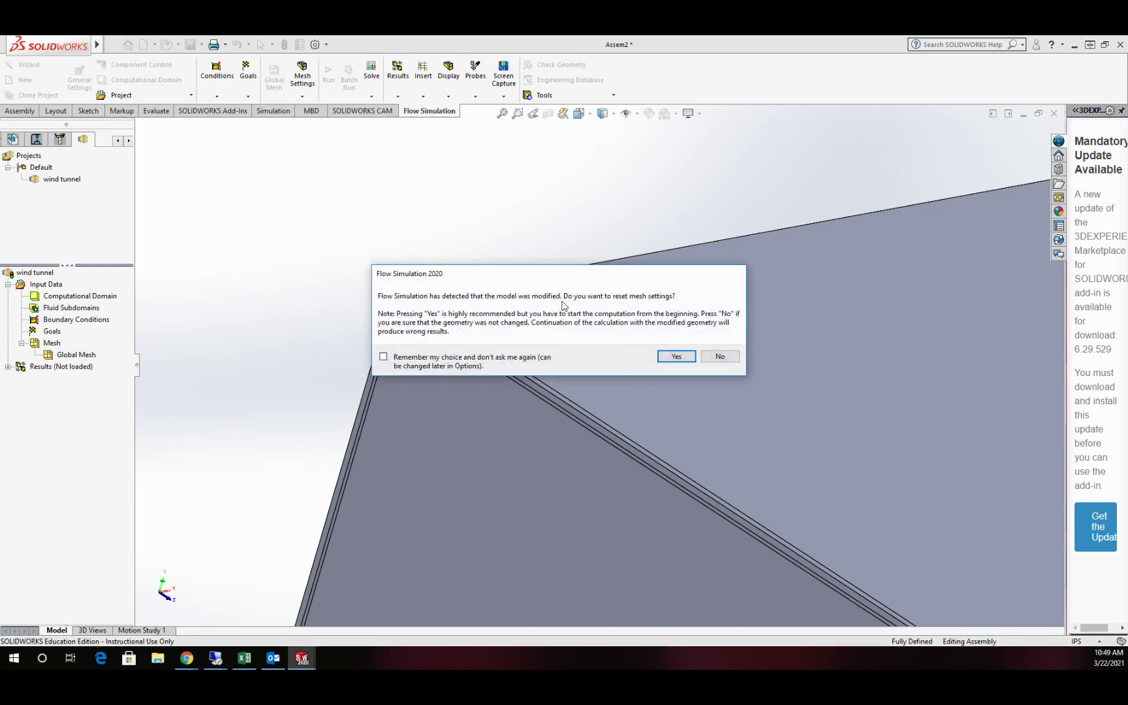
left_click(676, 355)
Hide the tun1 tunnel component so the turbine inside can be seen between the end lids
scroll(478, 320, "up", 5)
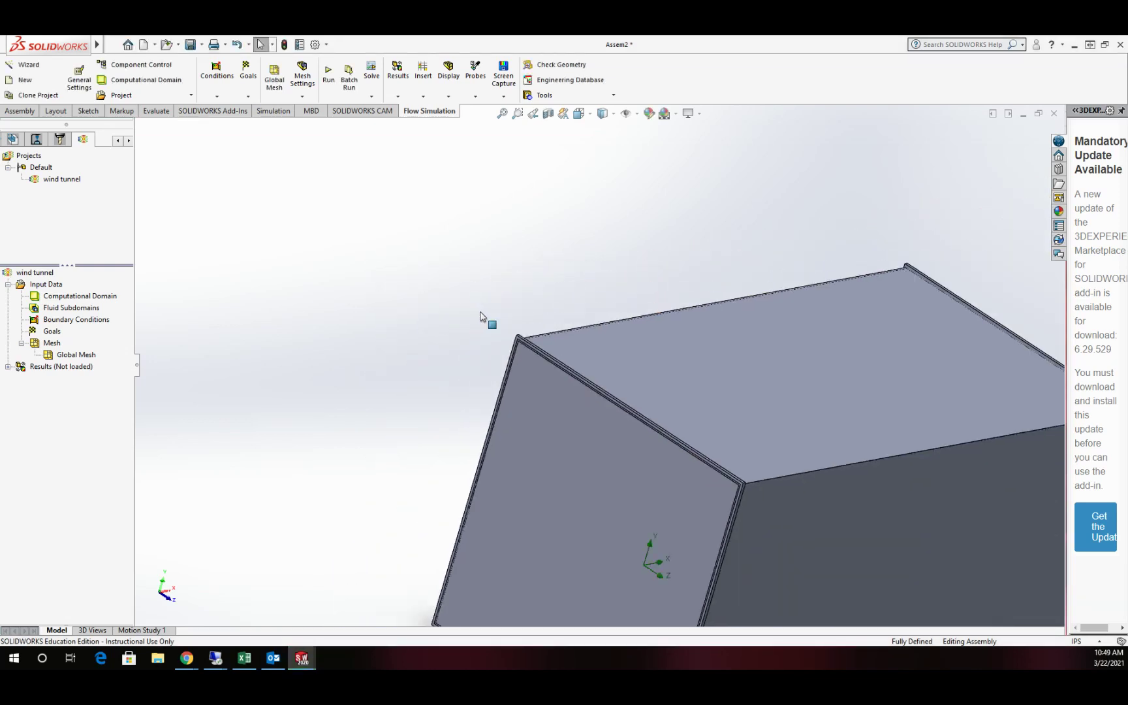
middle_click_drag(638, 282, 622, 327)
scroll(729, 402, "up", 2)
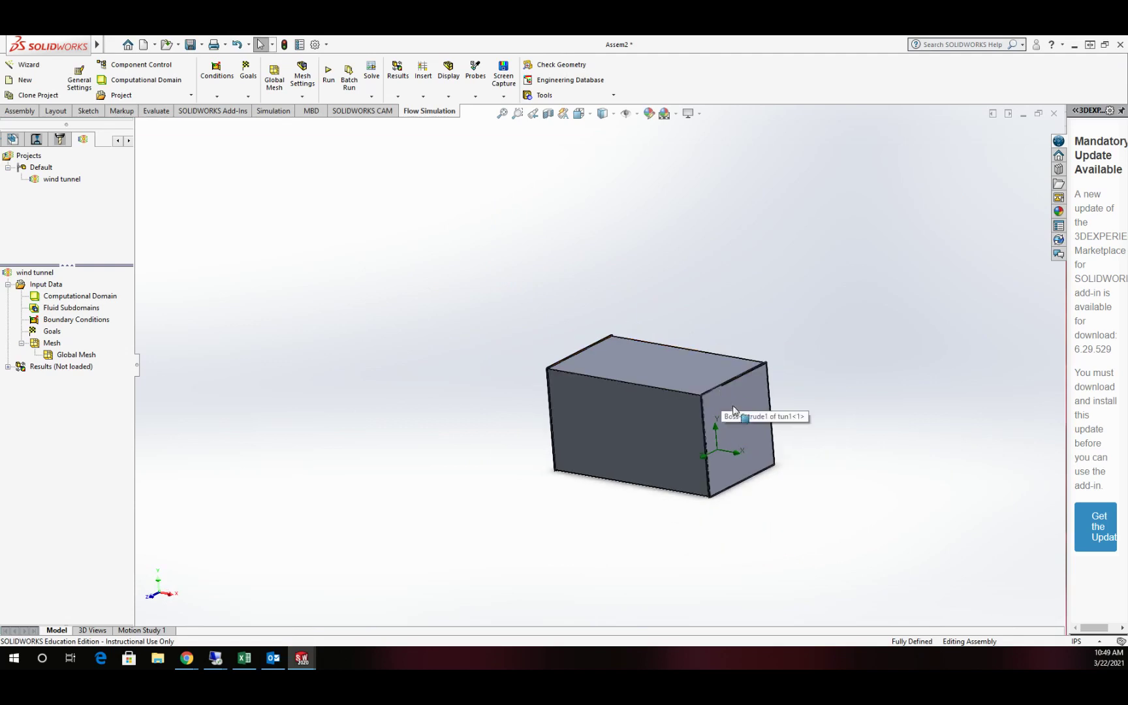
scroll(717, 418, "down", 3)
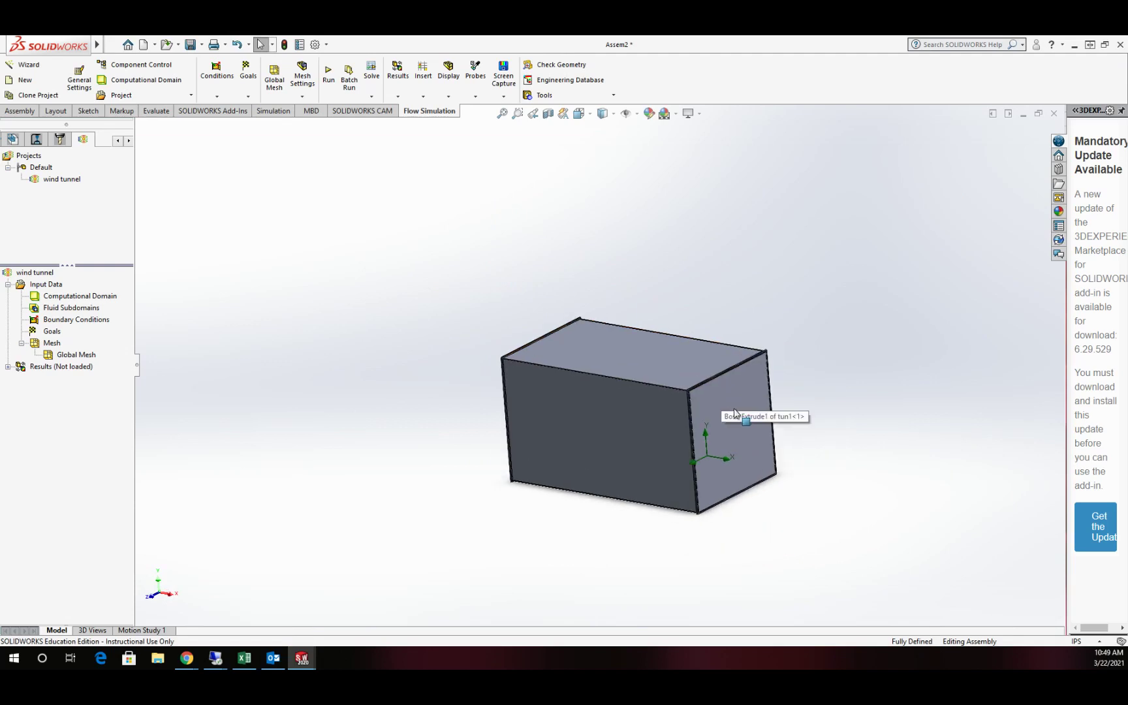
left_click(566, 423)
right_click(566, 423)
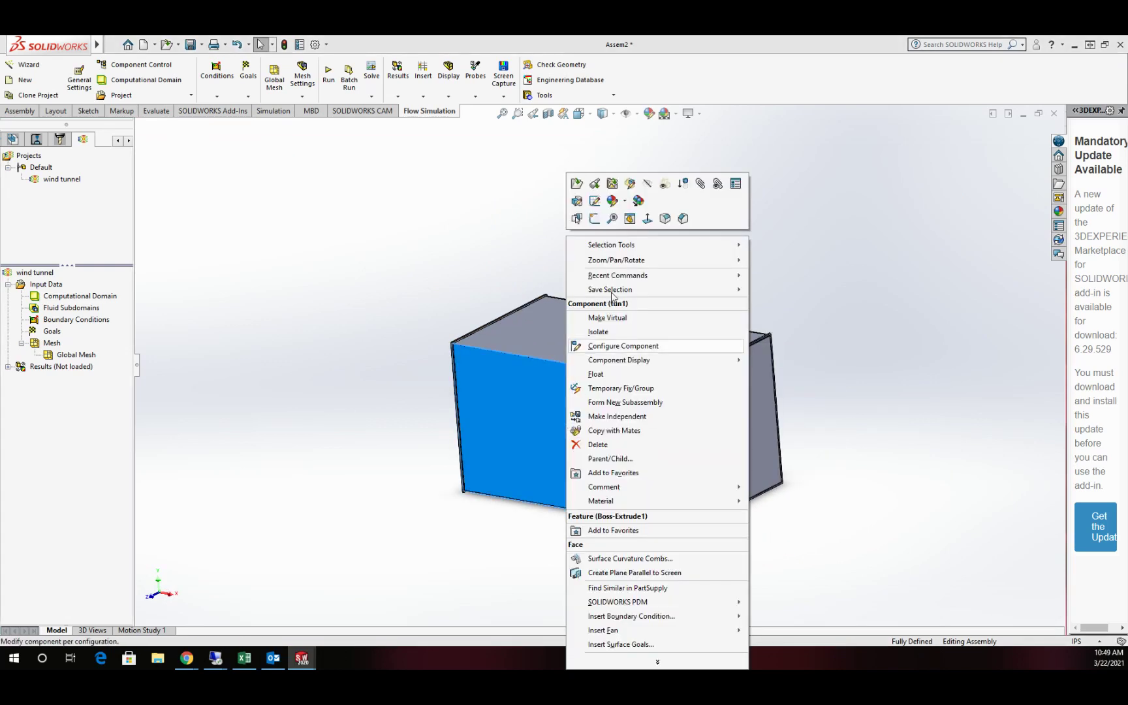
left_click(647, 185)
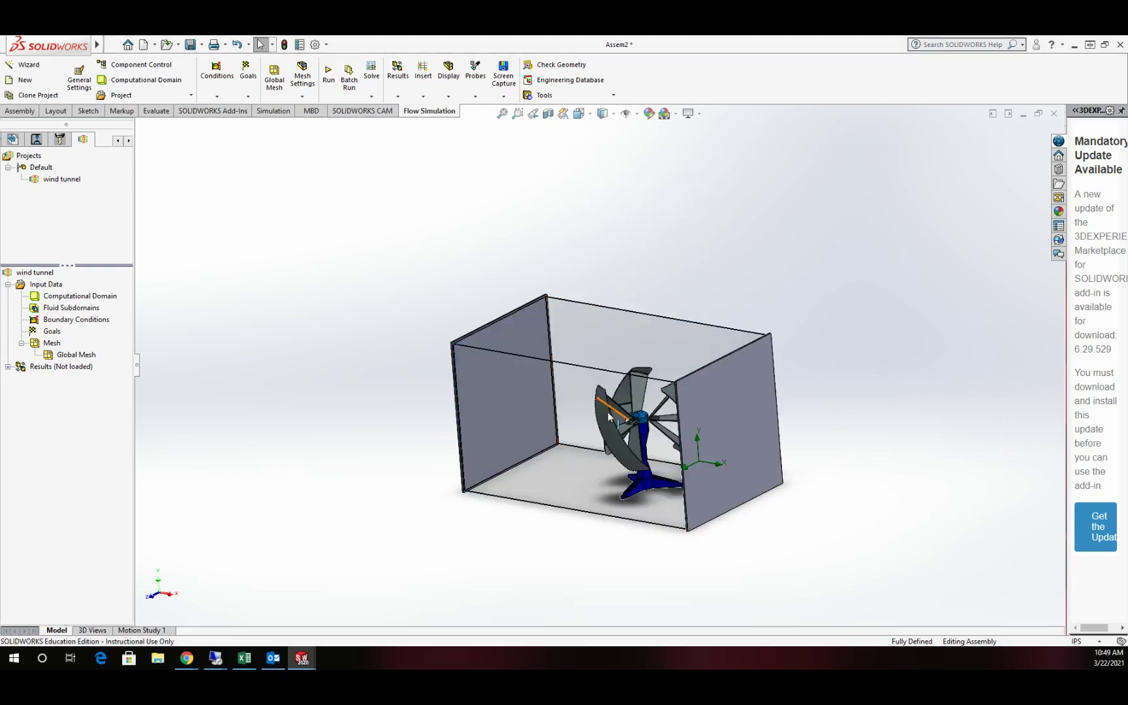
Start defining global goals and select the minimum, average, maximum and bulk average of Velocity
middle_click_drag(569, 400, 797, 337)
scroll(763, 429, "up", 3)
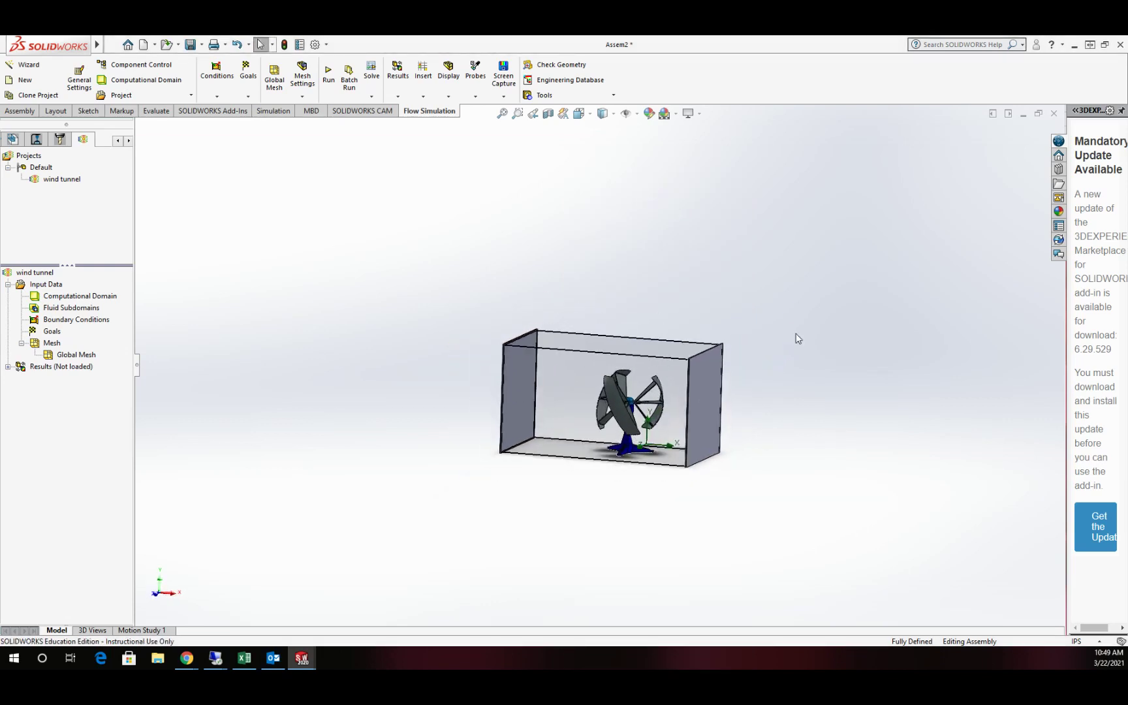
scroll(794, 340, "down", 2)
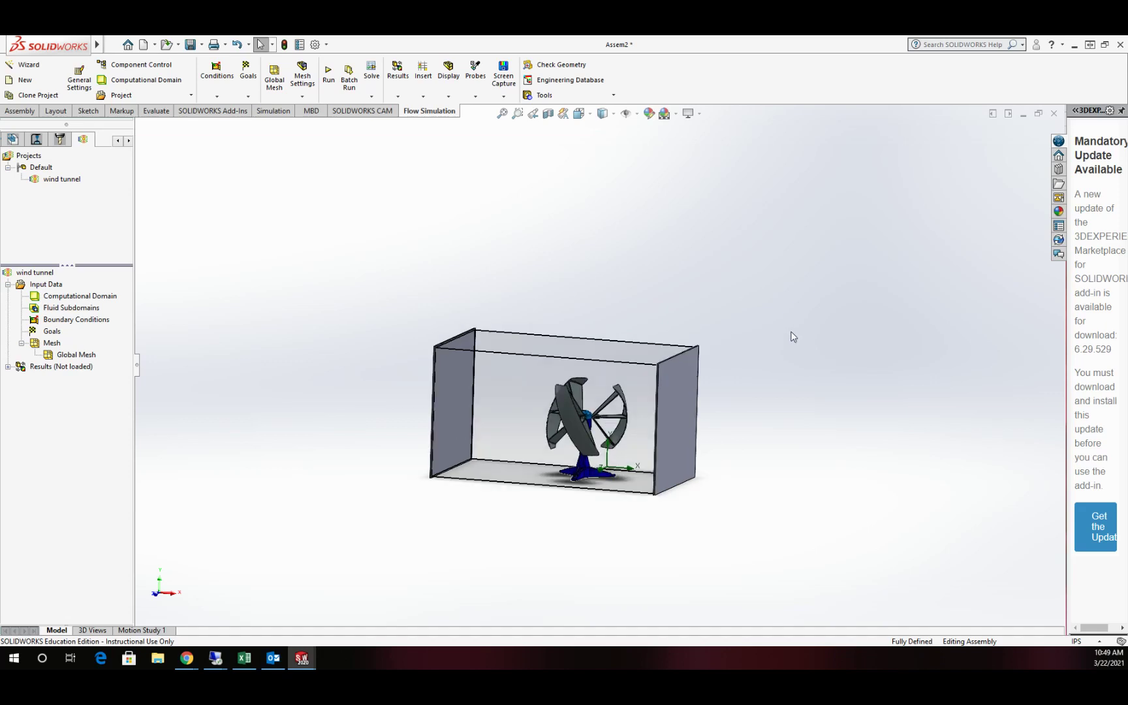
scroll(705, 272, "down", 2)
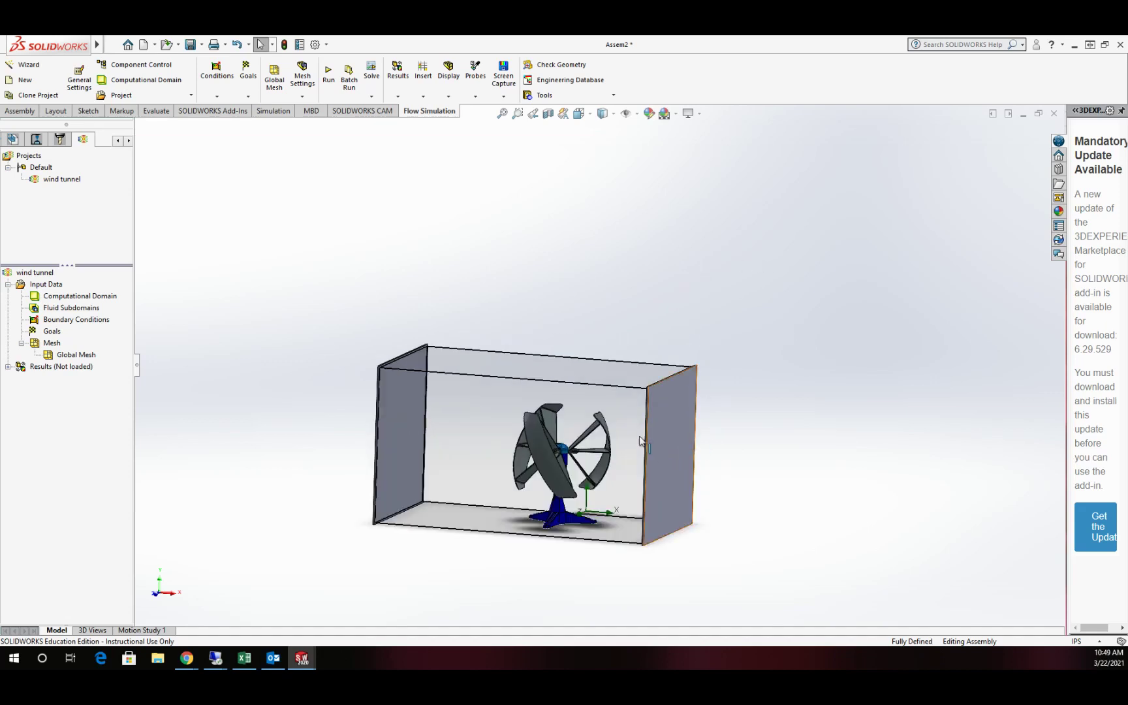
scroll(614, 357, "down", 3)
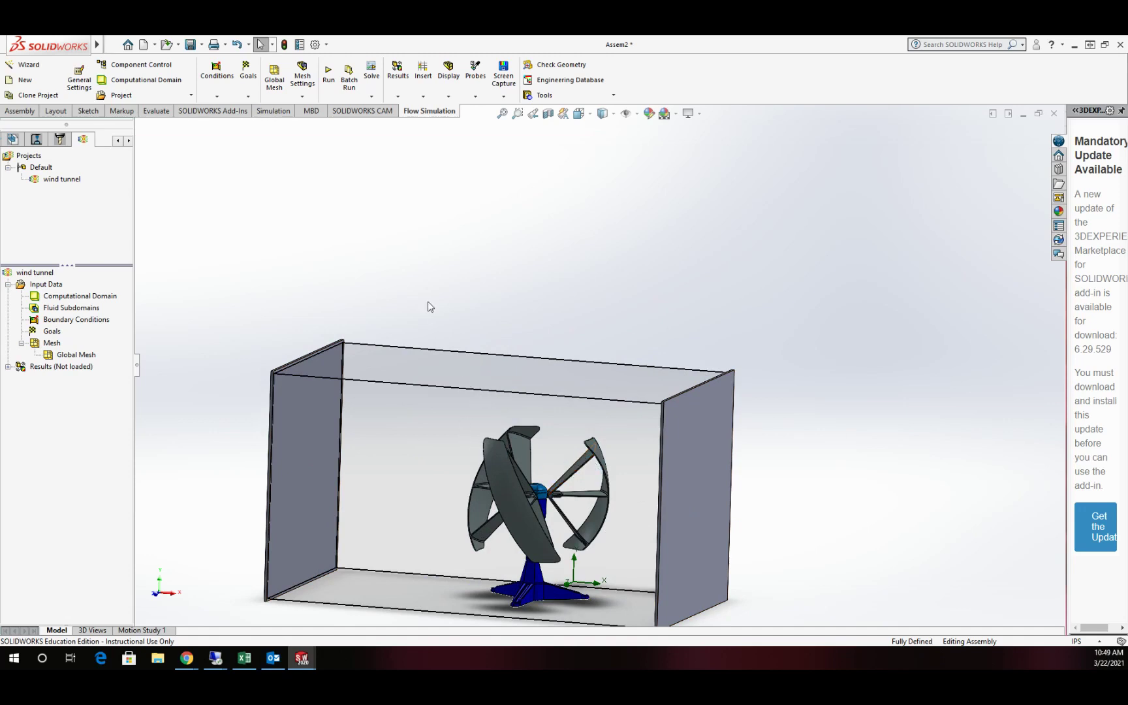
left_click(248, 99)
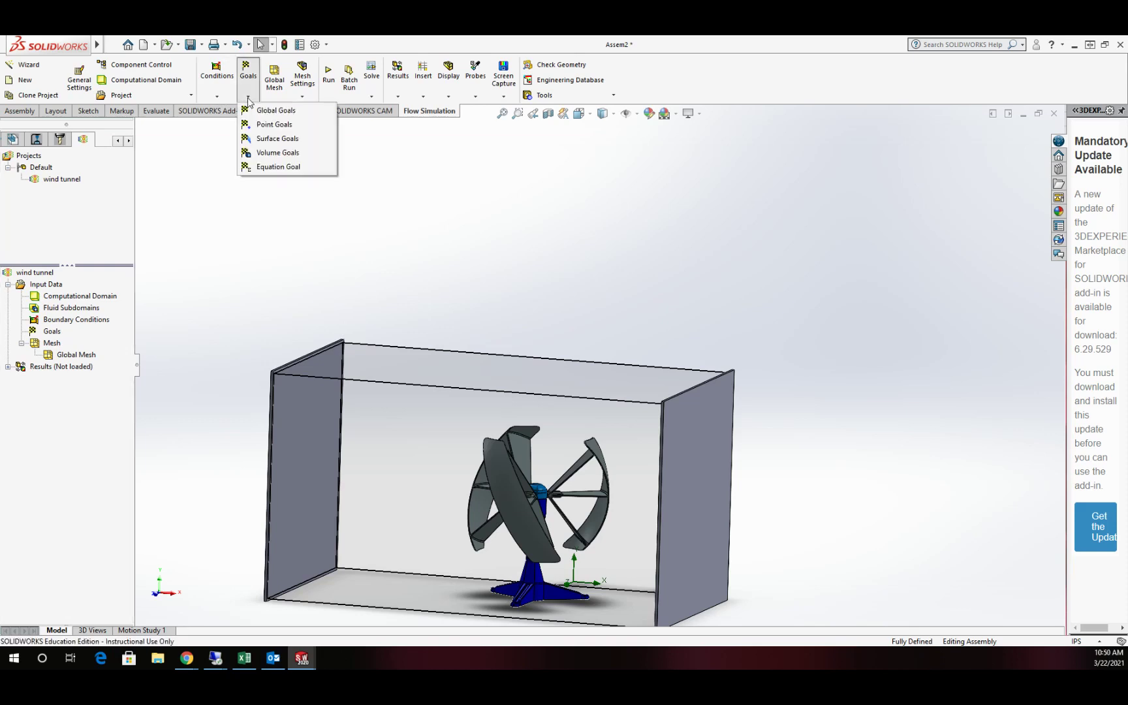
left_click(272, 114)
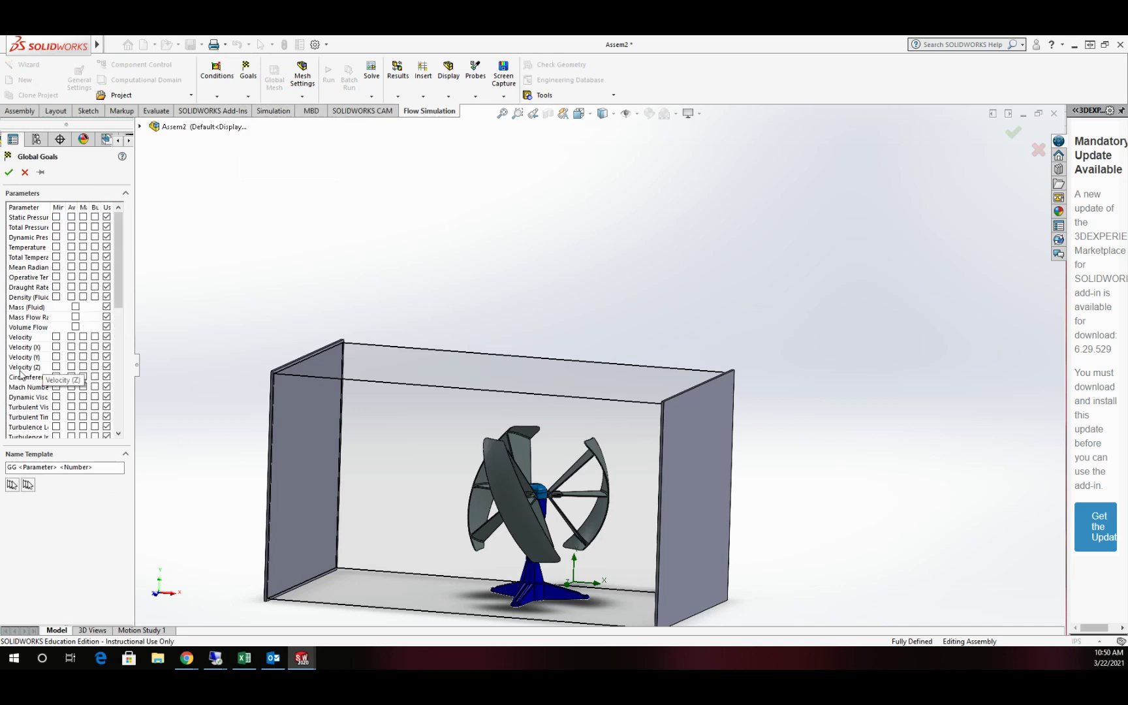
left_click(71, 336)
left_click(83, 337)
left_click(94, 337)
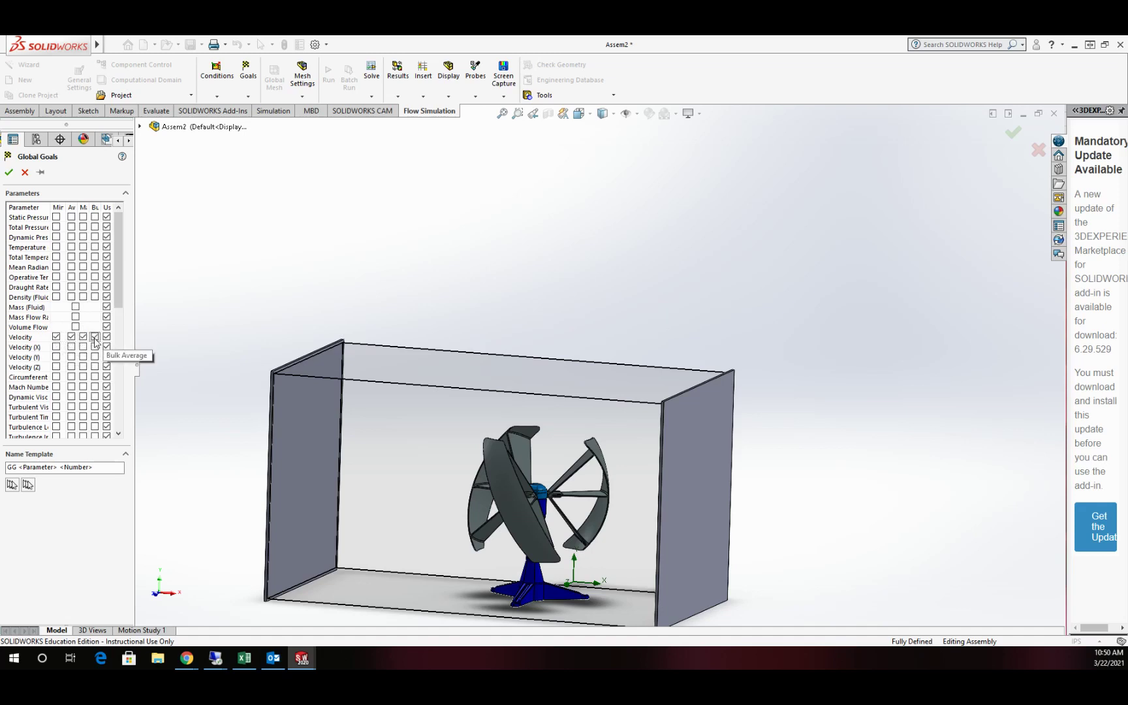
Widen the goal parameter list and select the minimum, average, maximum and bulk average of Turbulence Intensity
left_click_drag(118, 279, 122, 337)
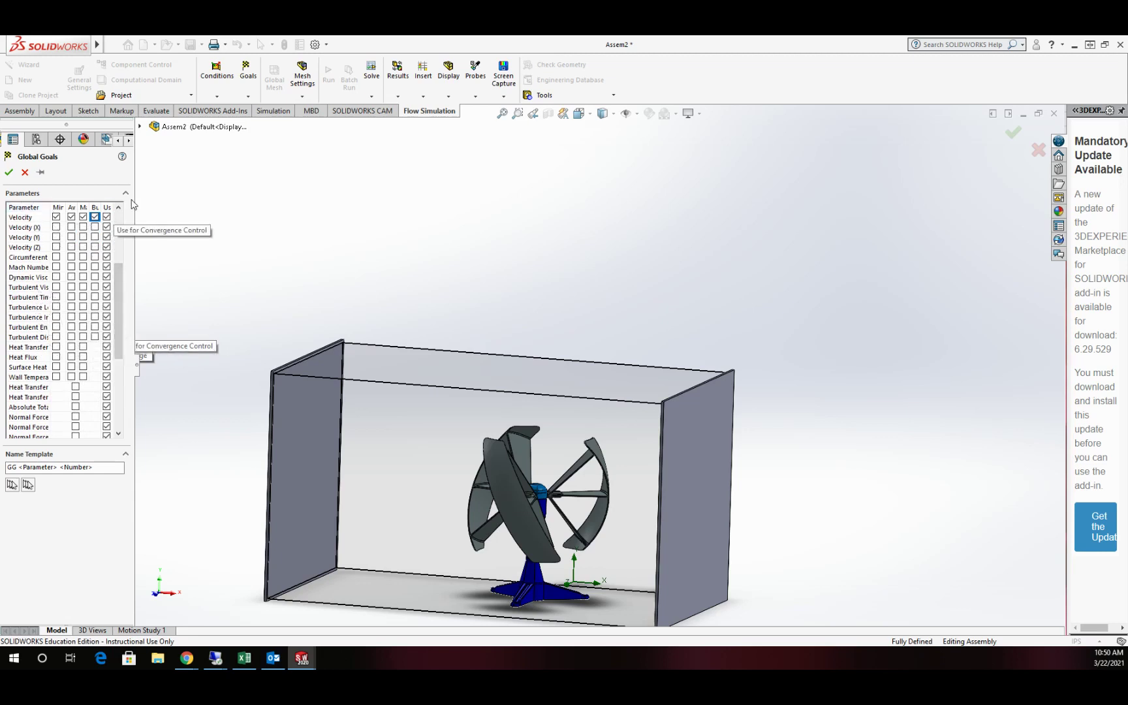
left_click_drag(135, 210, 168, 209)
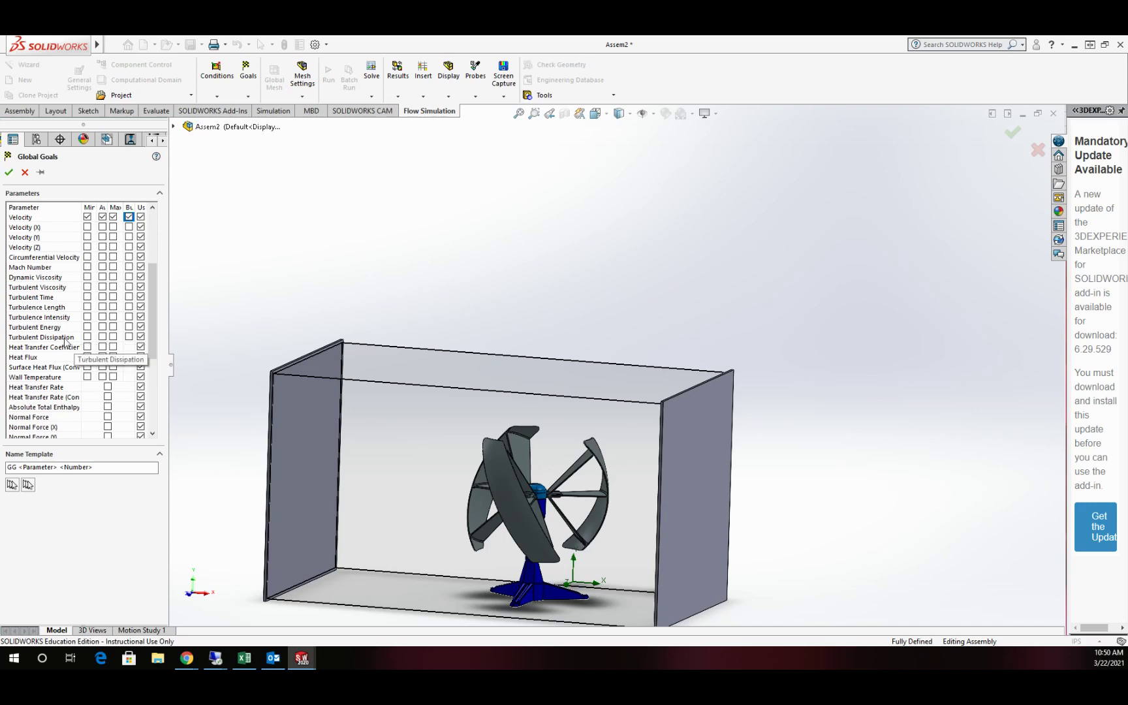
left_click(87, 317)
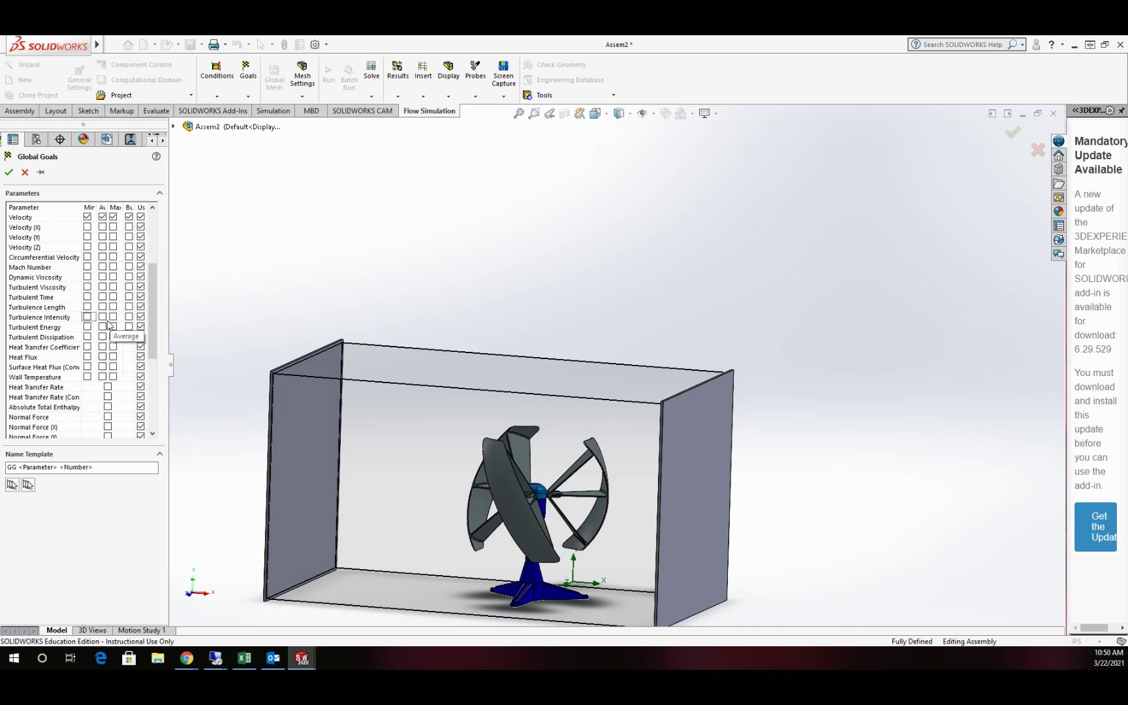
left_click(102, 317)
left_click(113, 317)
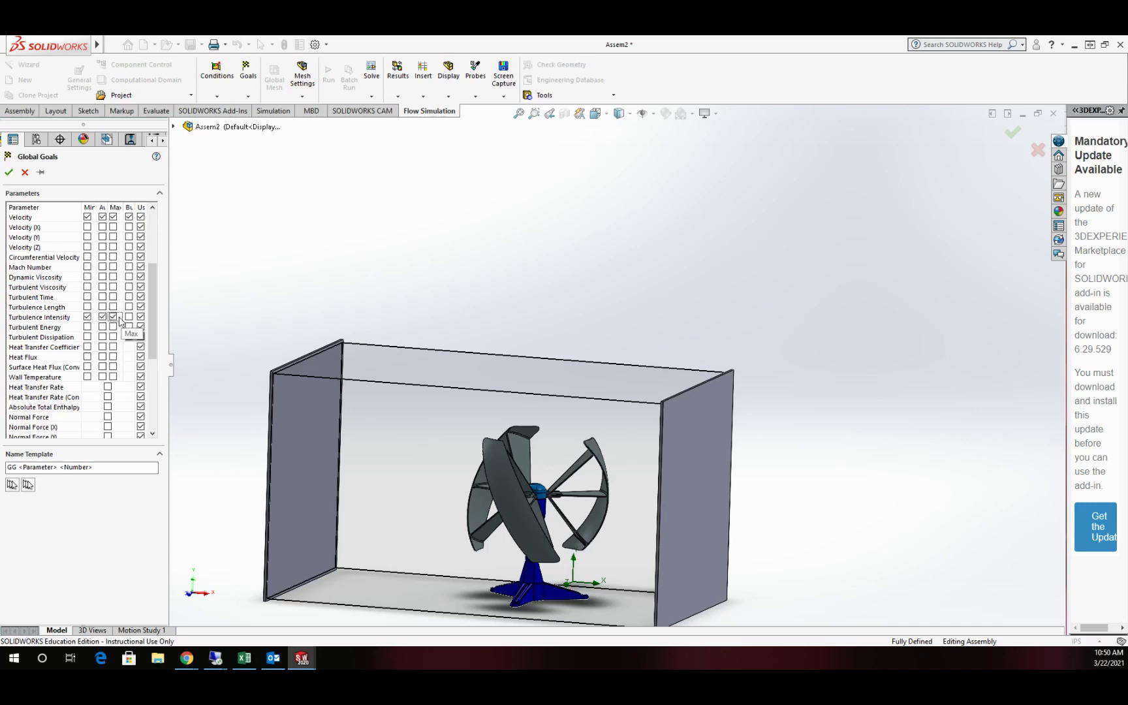
left_click(128, 317)
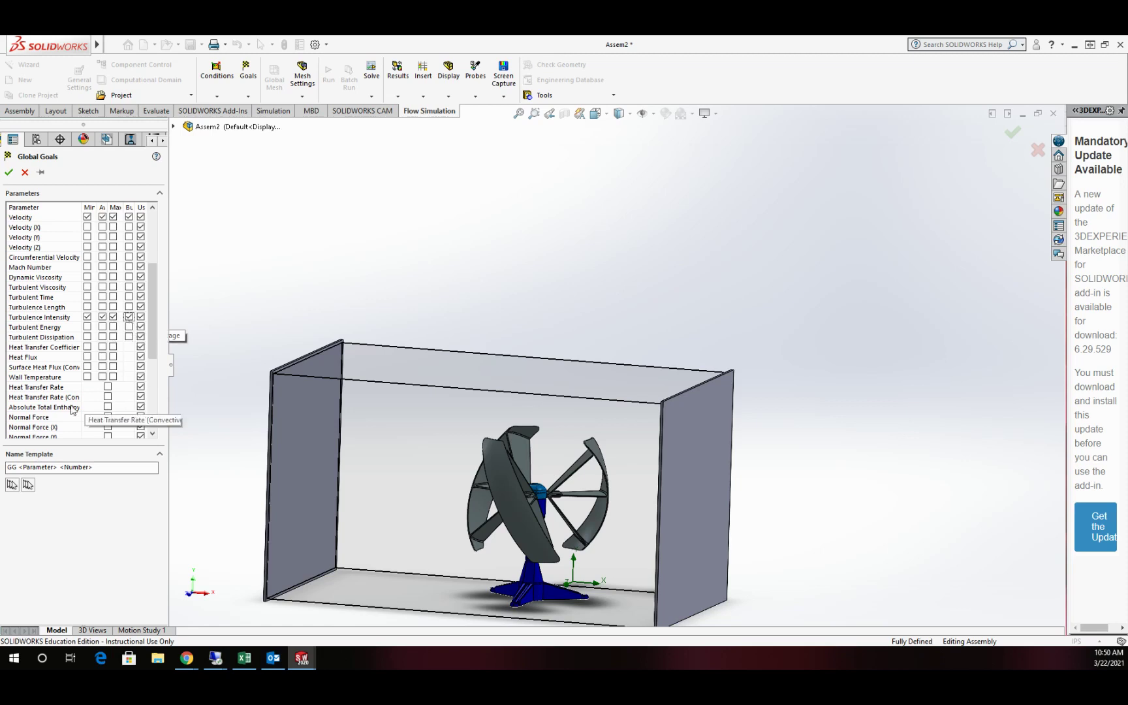
Add Force, Force (X), (Y), (Z) and Torque (X), (Y), (Z) as global goals, and accept the goal set
scroll(153, 304, "down", 3)
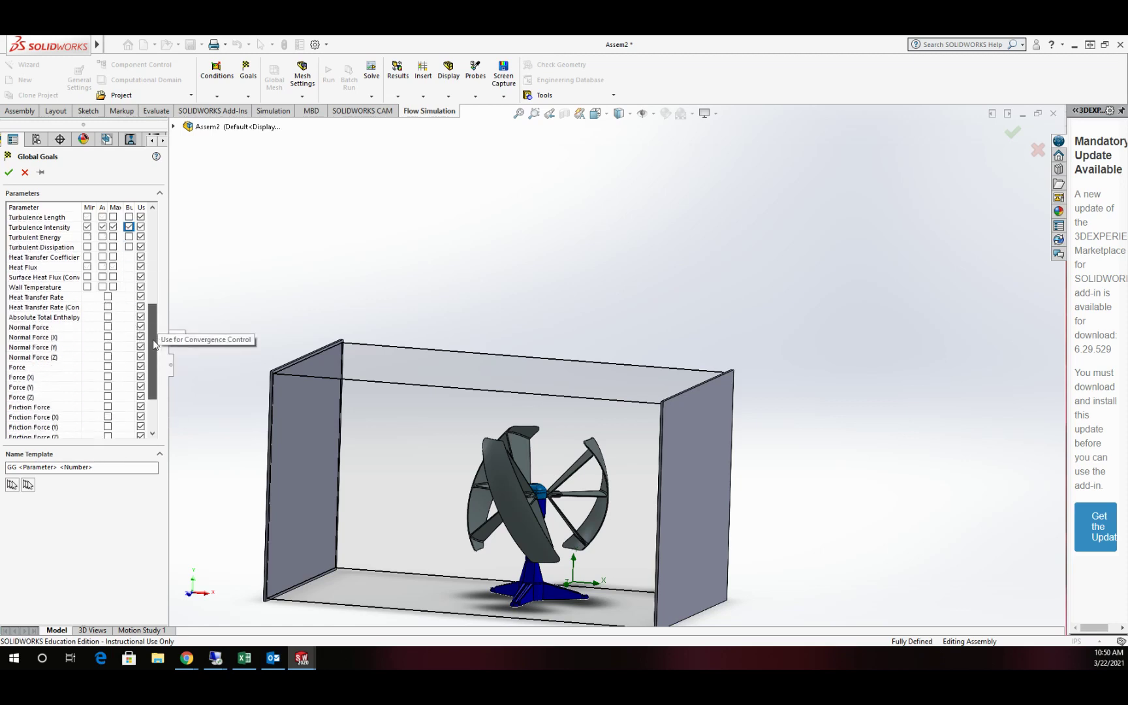
left_click(108, 357)
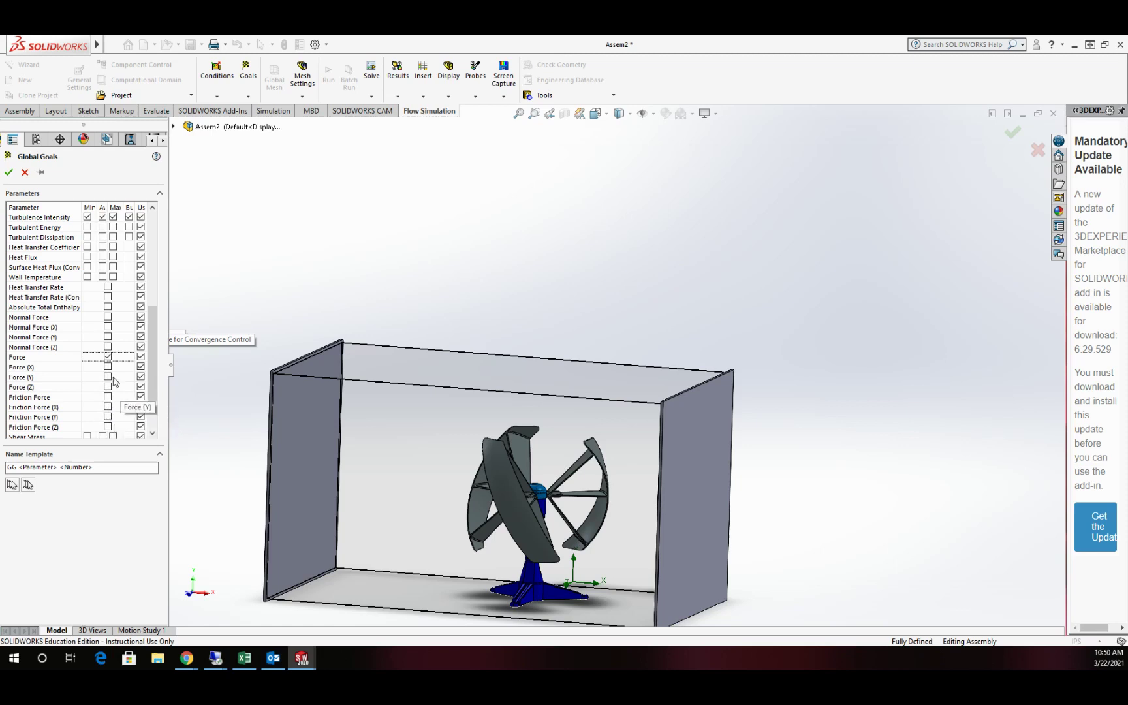
left_click_drag(156, 343, 157, 372)
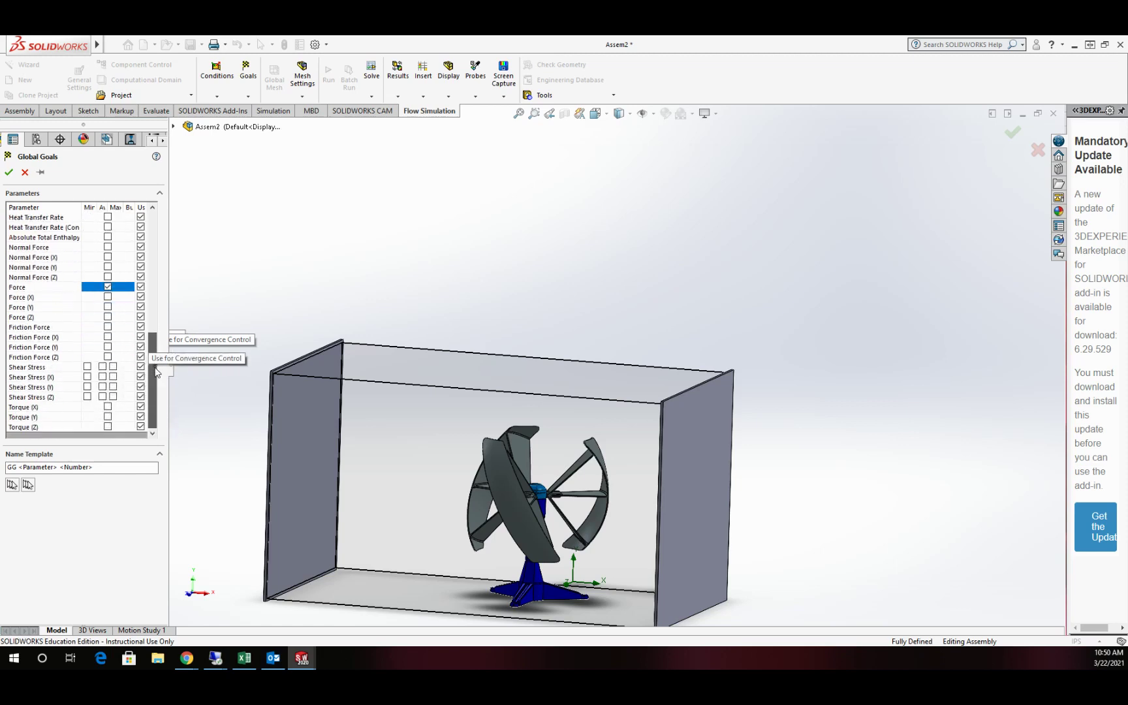
left_click(108, 406)
left_click(108, 417)
left_click(107, 427)
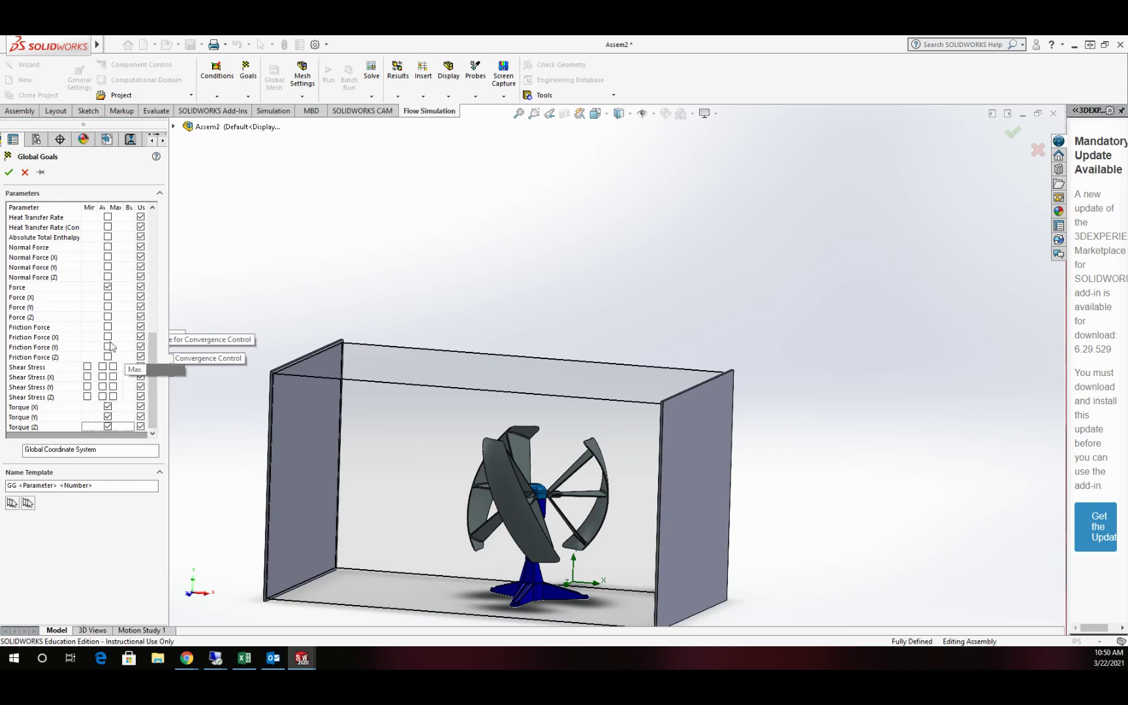
left_click(108, 297)
left_click(108, 307)
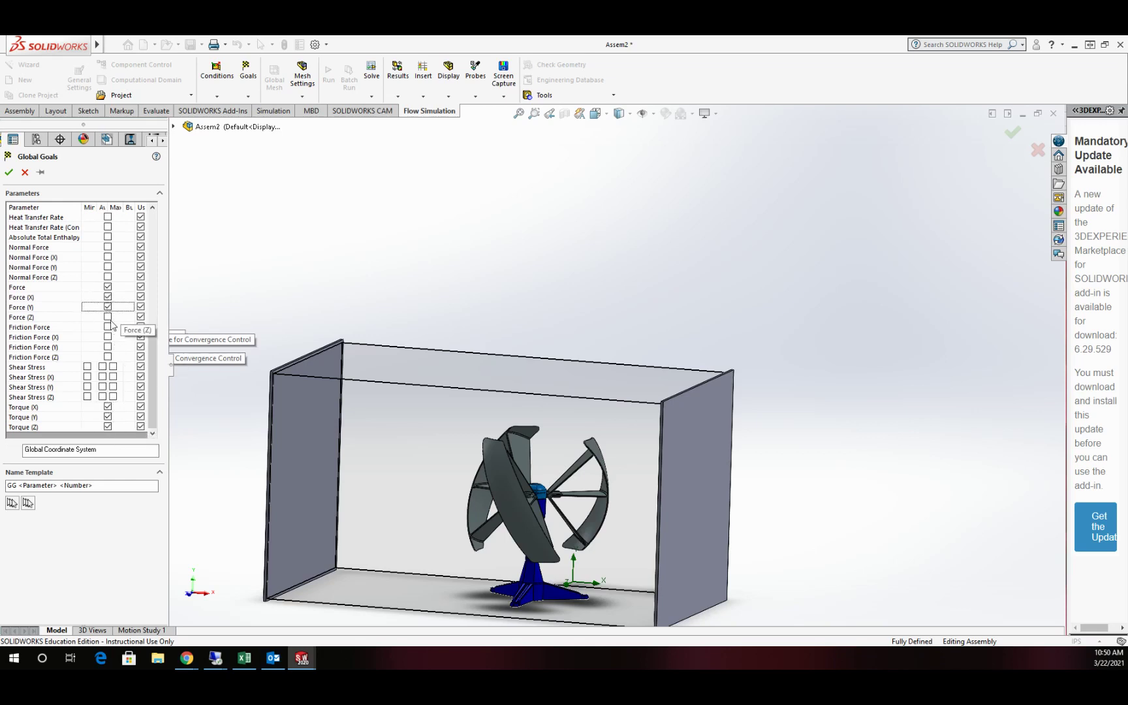
left_click(108, 317)
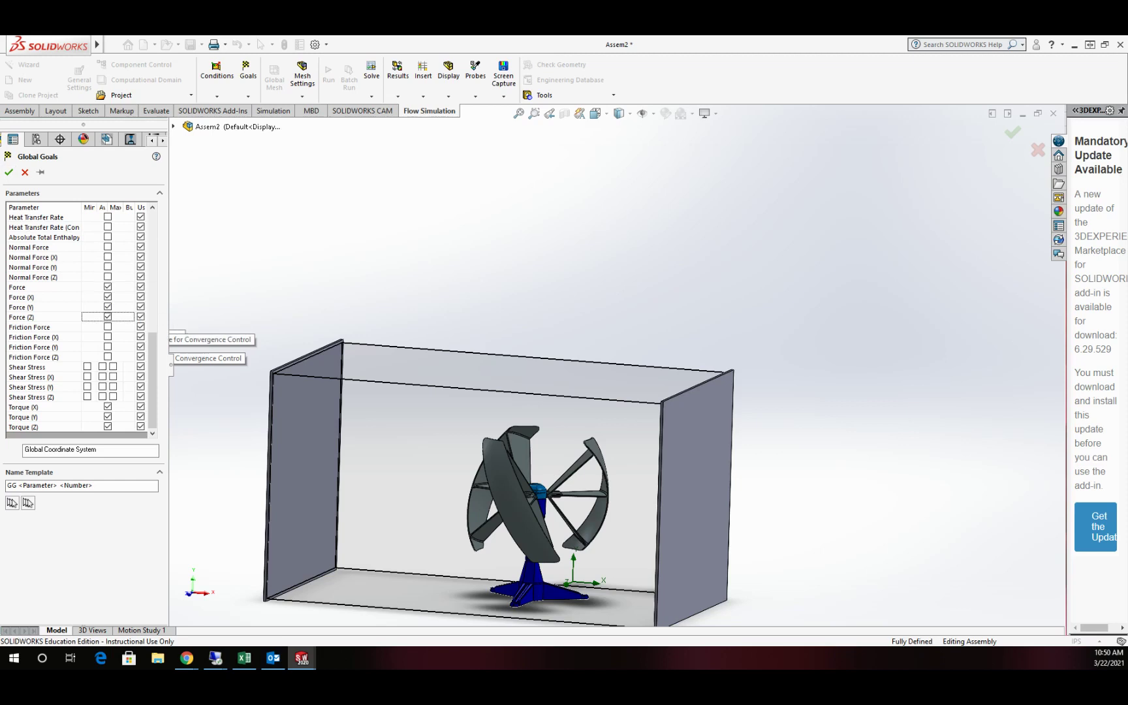
left_click(8, 173)
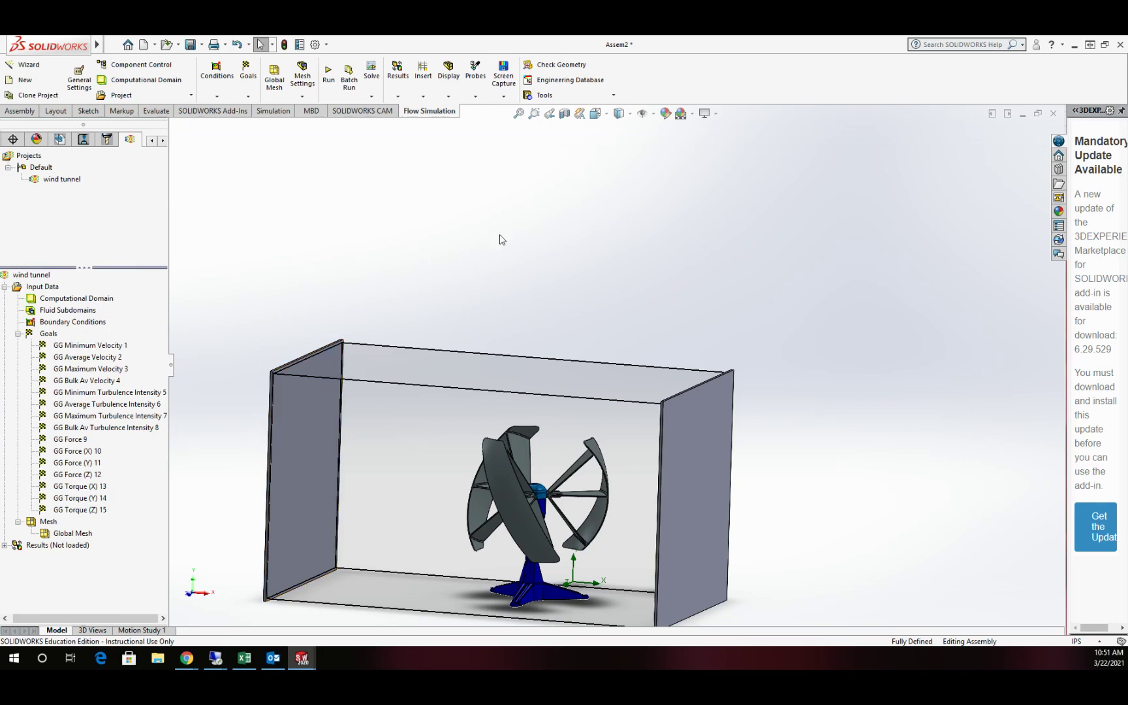
Add an Inlet Velocity boundary condition of 20 mile/h on the turbine-facing side of the LID6 end lid
left_click(211, 83)
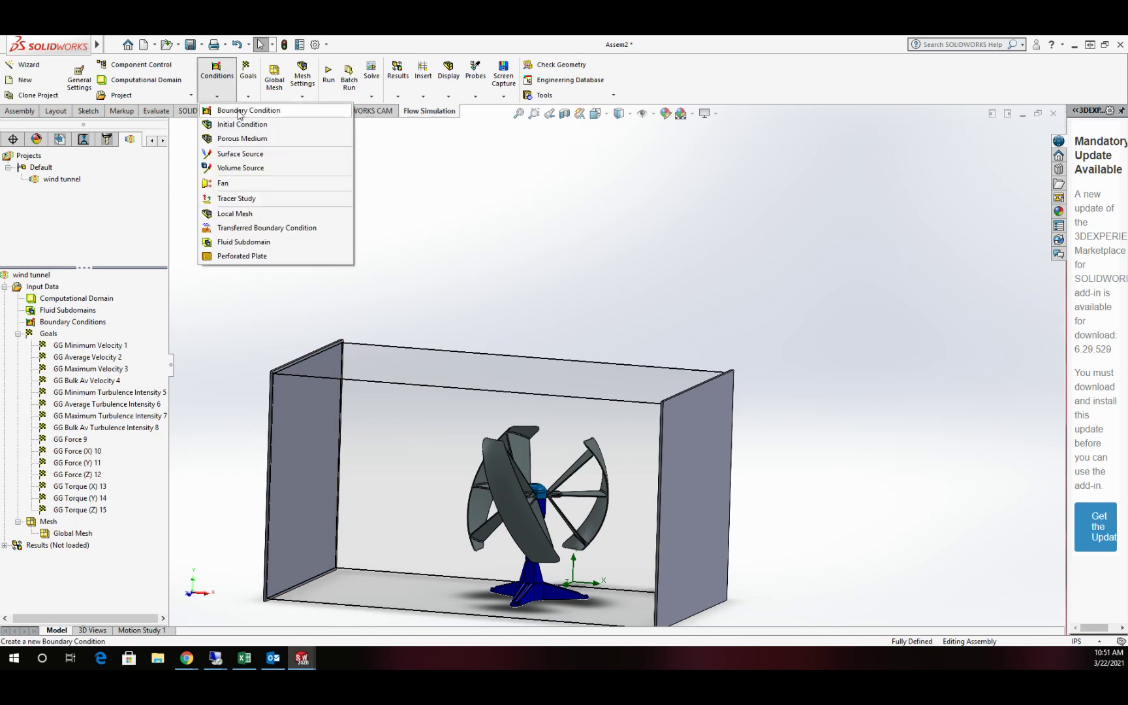
left_click(236, 112)
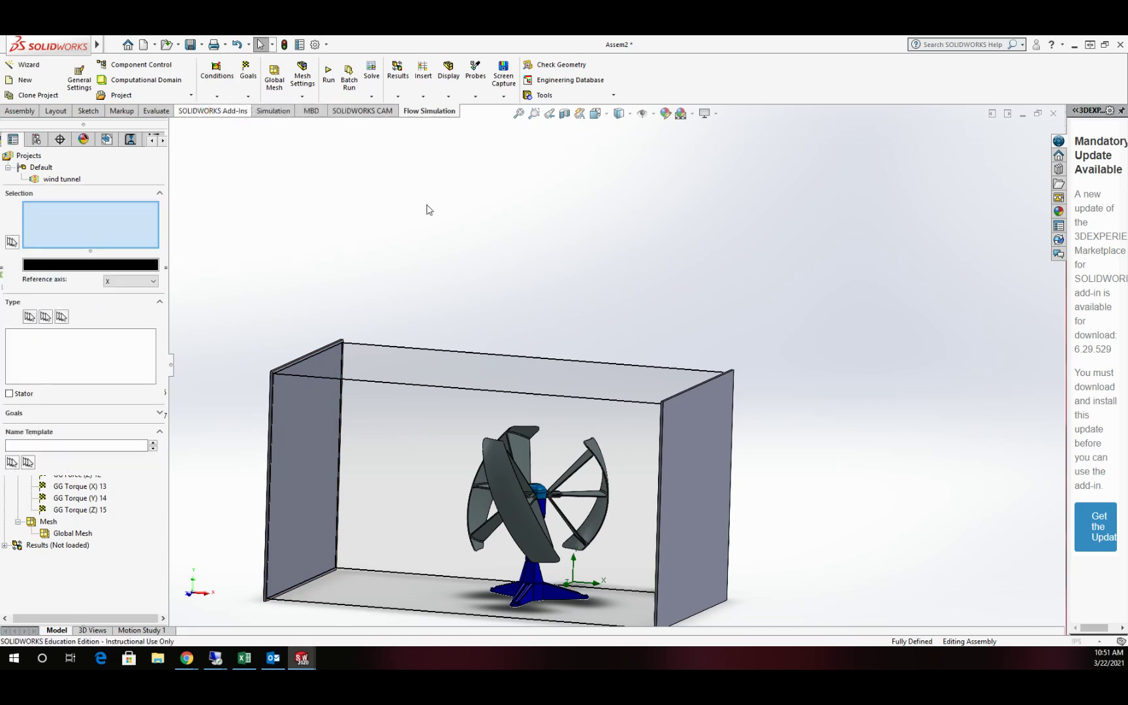
middle_click_drag(634, 303, 687, 310)
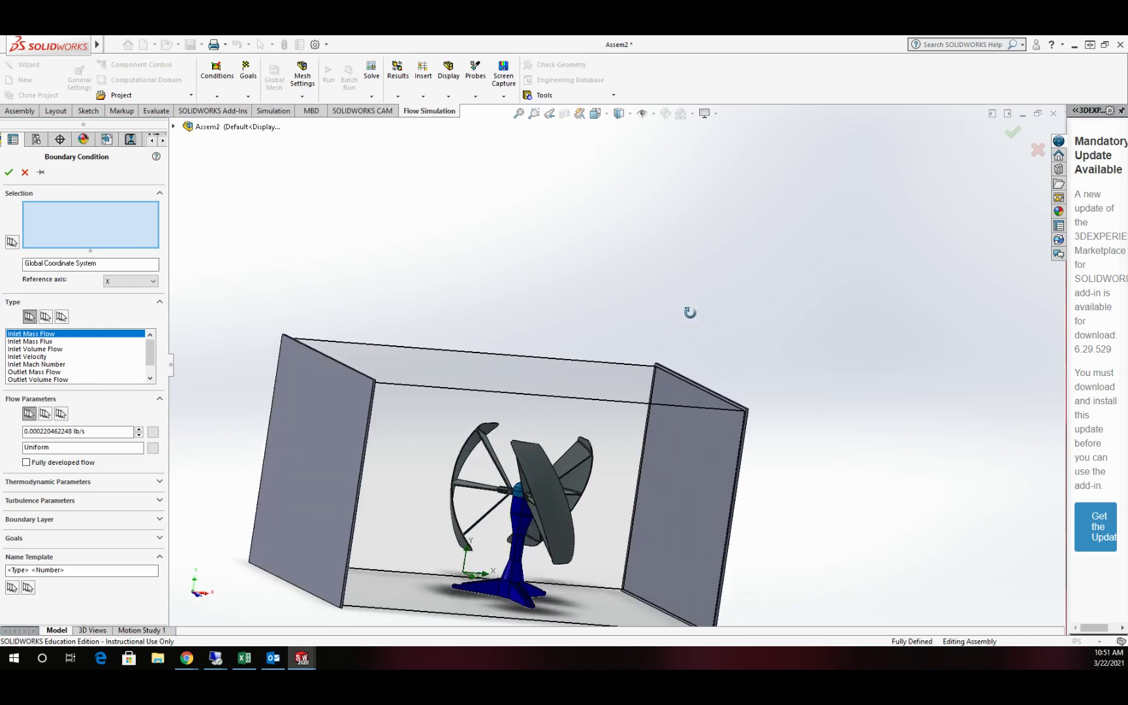
left_click(694, 494)
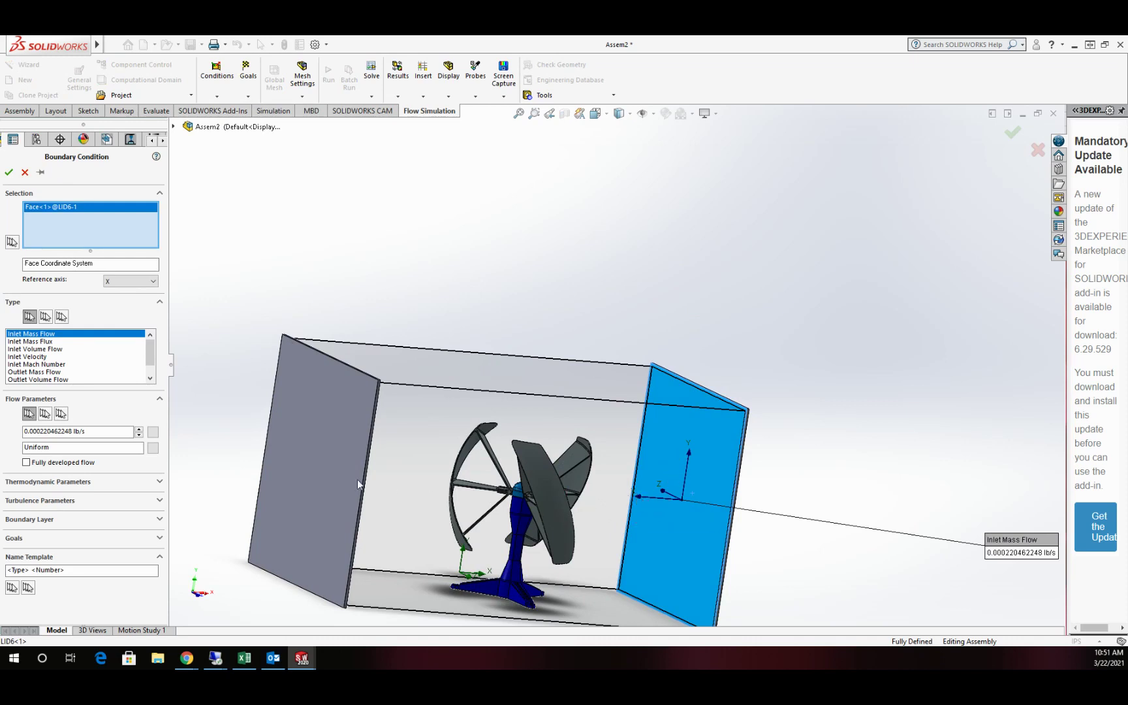
left_click(33, 357)
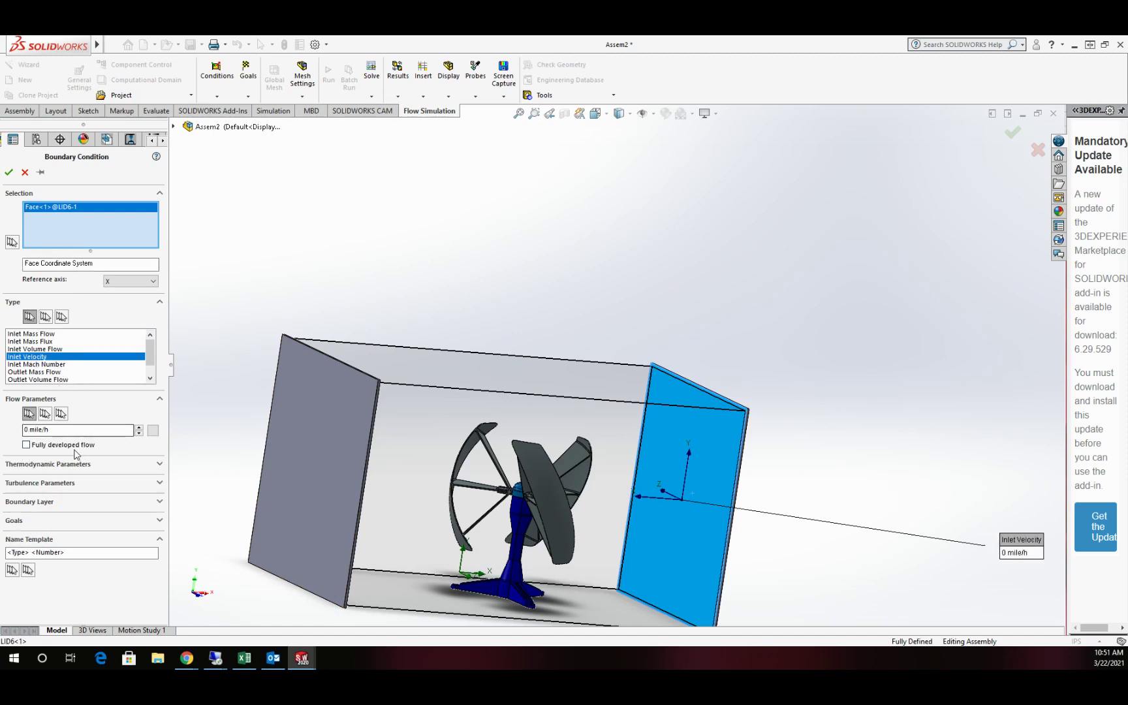
type("20")
left_click(9, 173)
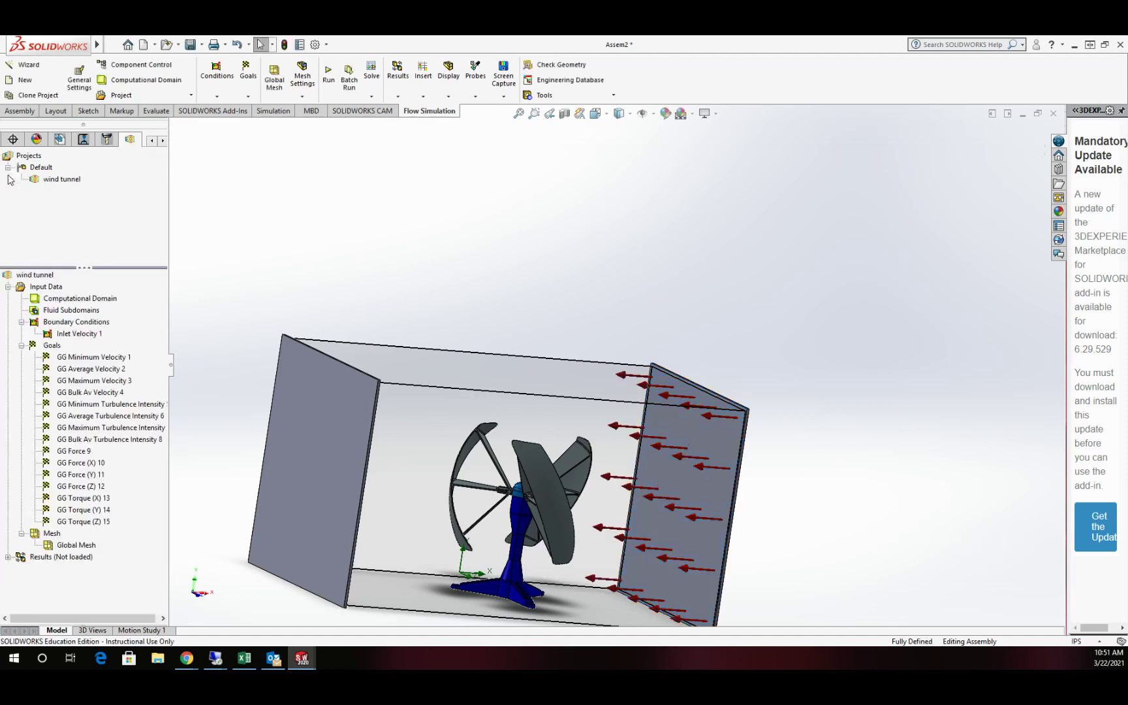
Add an Environment Pressure boundary condition on the turbine-facing side of the LID5 end lid, keeping the default pressure and temperature
left_click(217, 77)
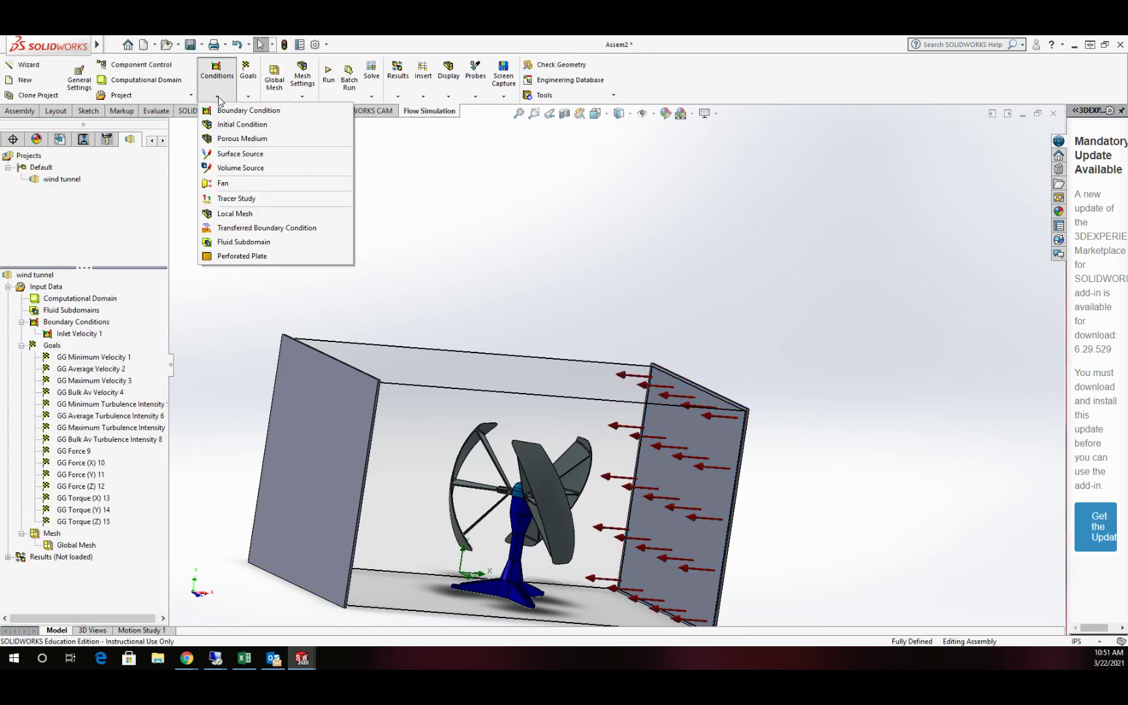
left_click(234, 112)
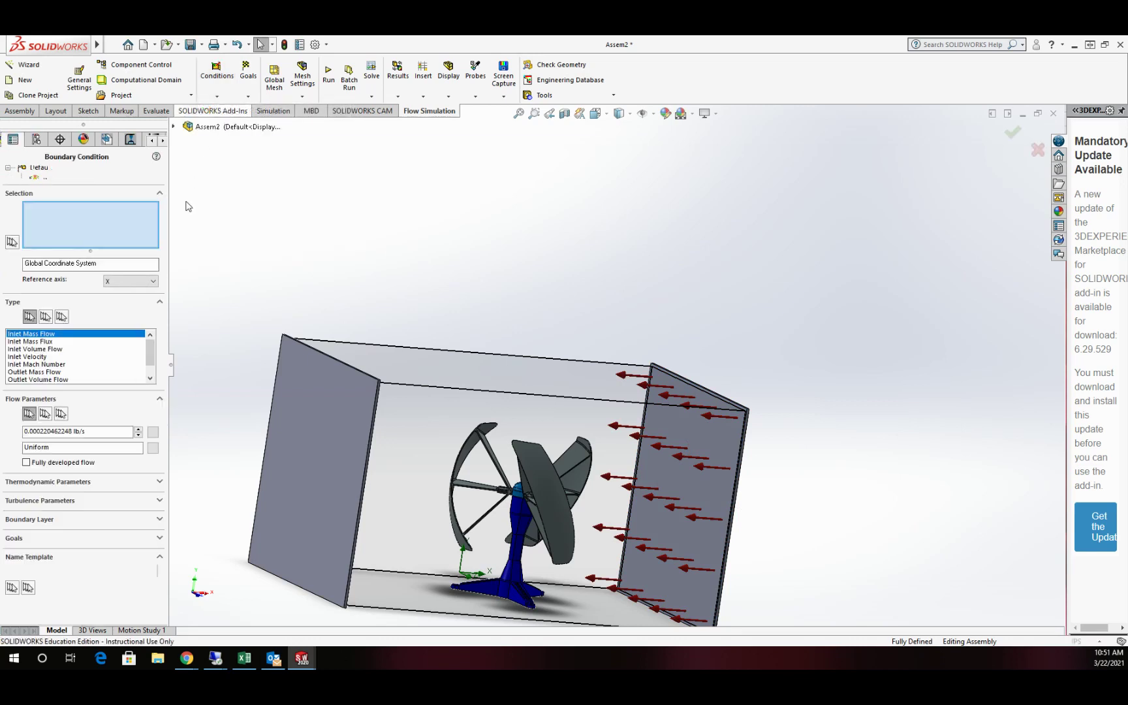
middle_click_drag(587, 271, 519, 255)
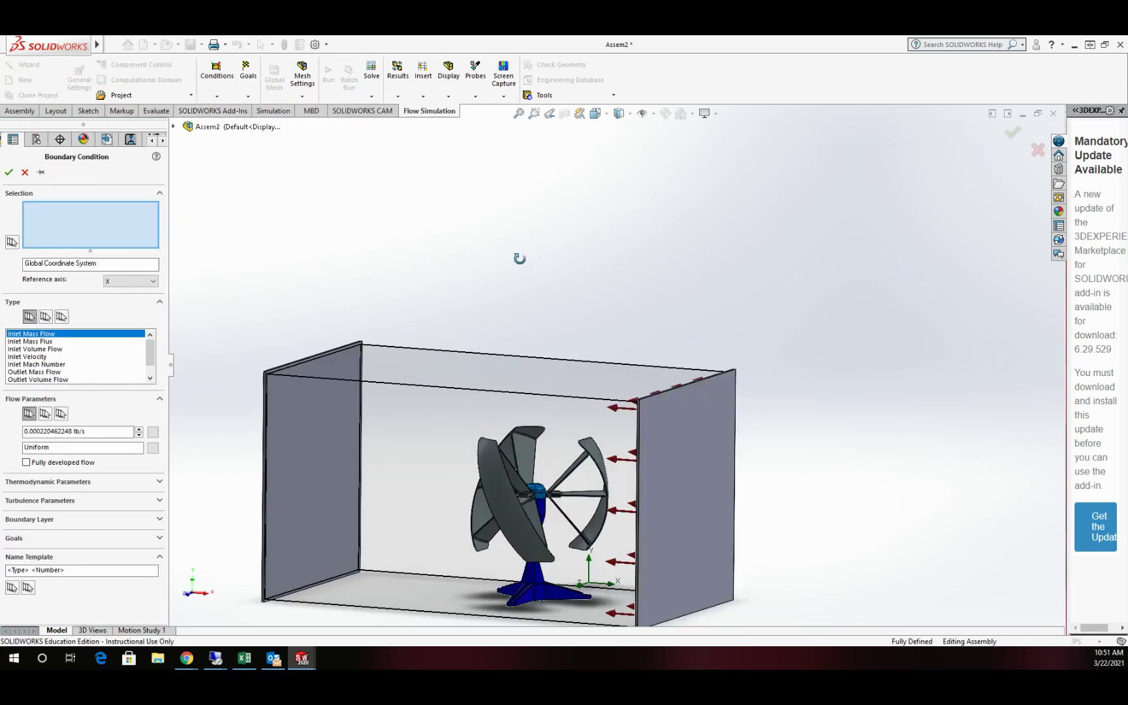
left_click(333, 444)
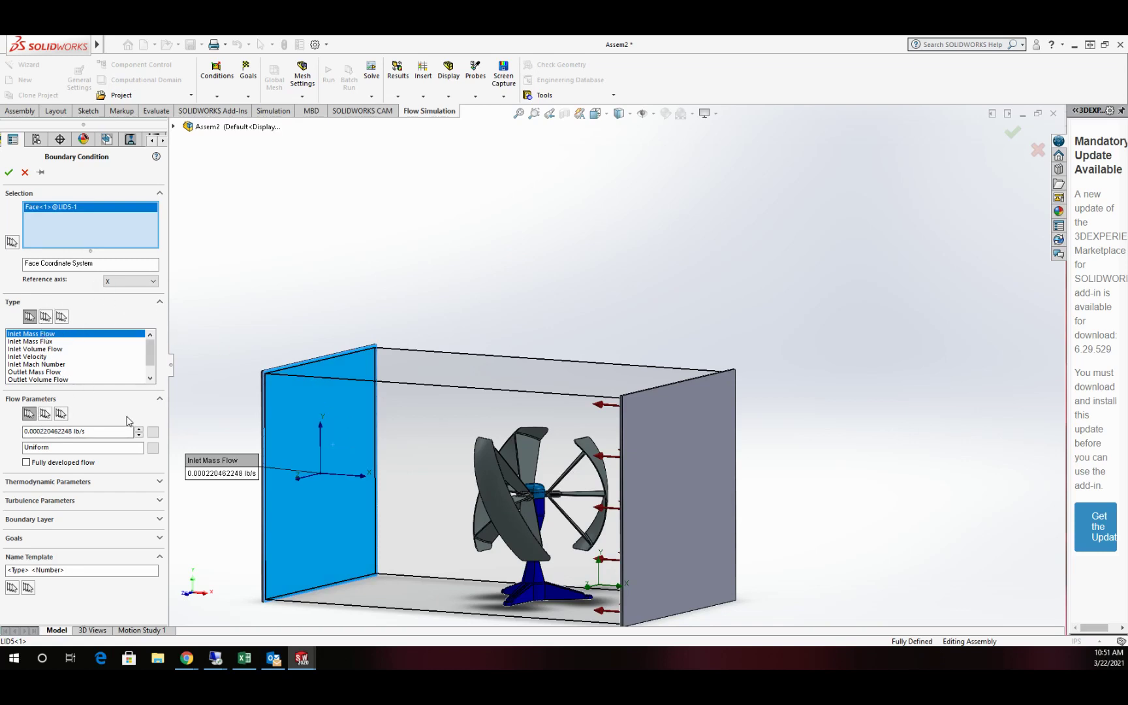
left_click(44, 318)
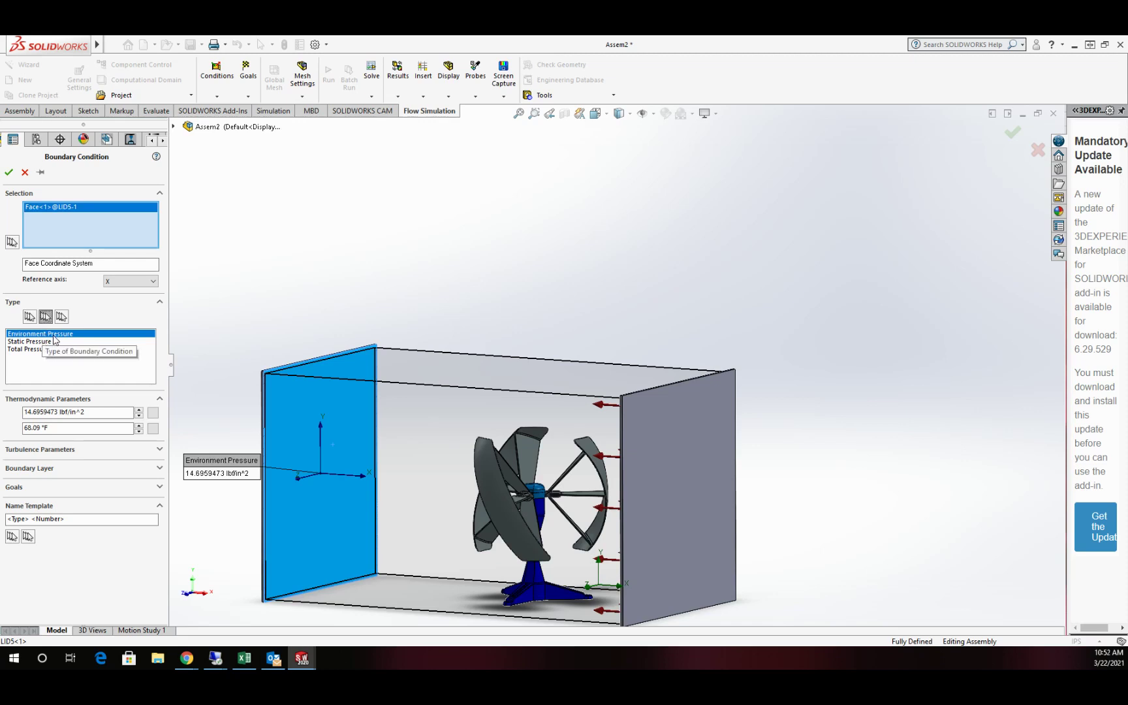
left_click(8, 172)
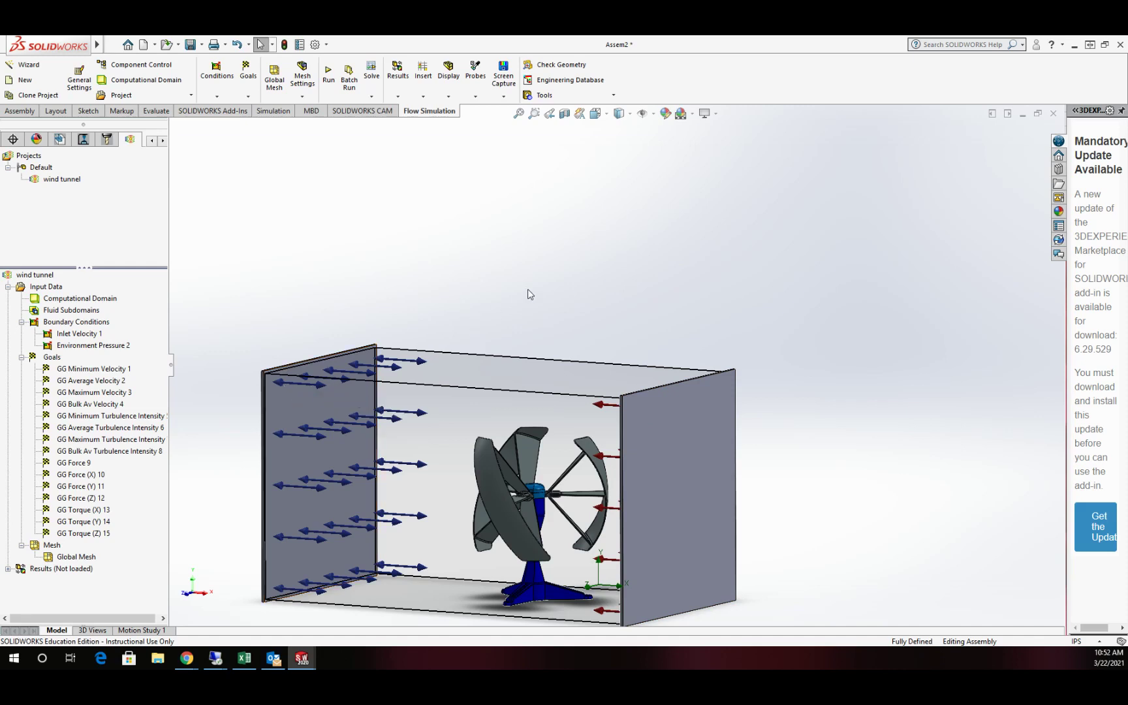
Run the wind tunnel project as a new calculation on this computer using all cores, with results loaded when finished
middle_click_drag(533, 293, 557, 286)
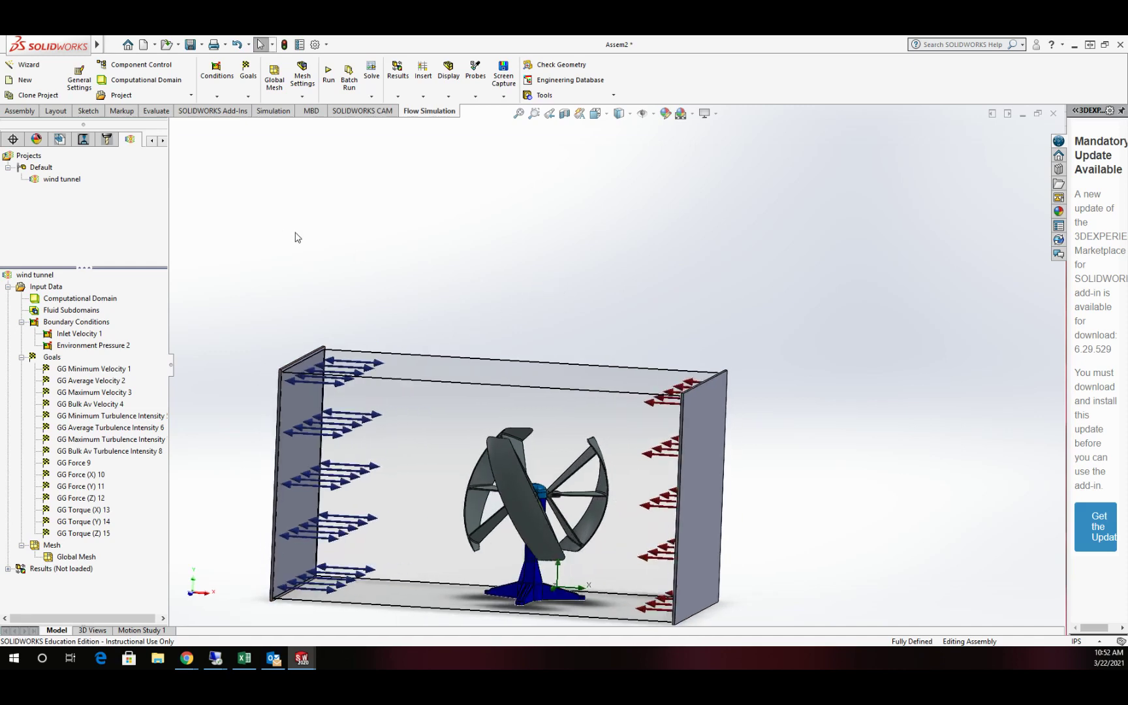
left_click(329, 77)
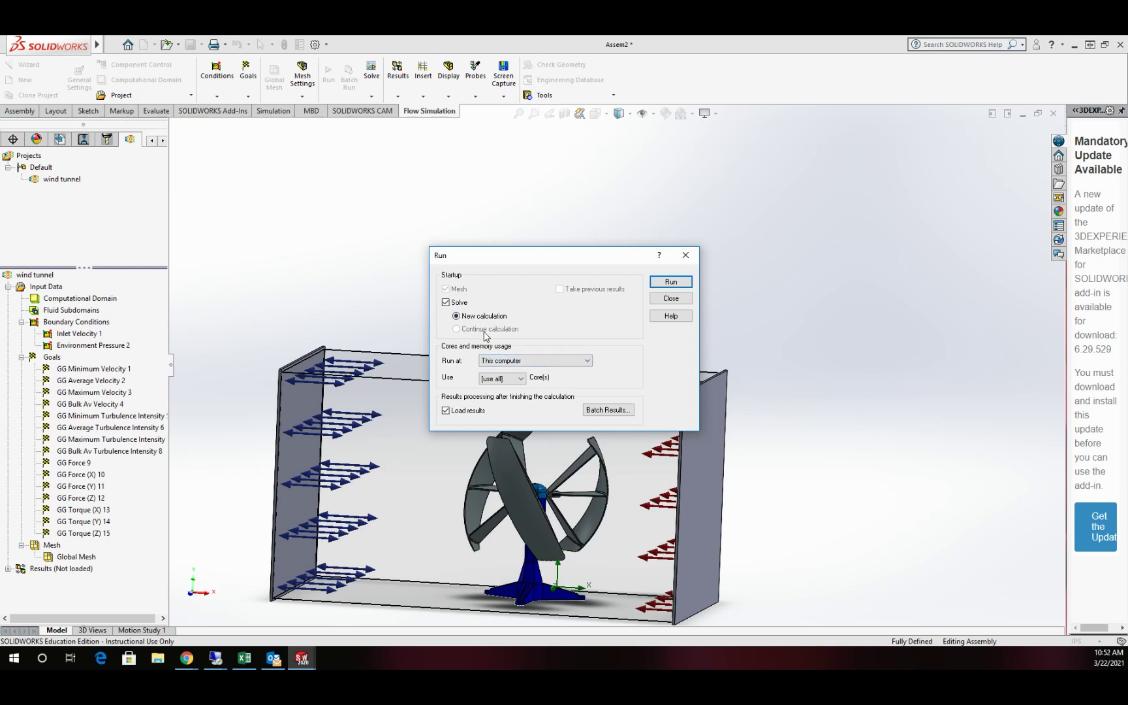
left_click(671, 281)
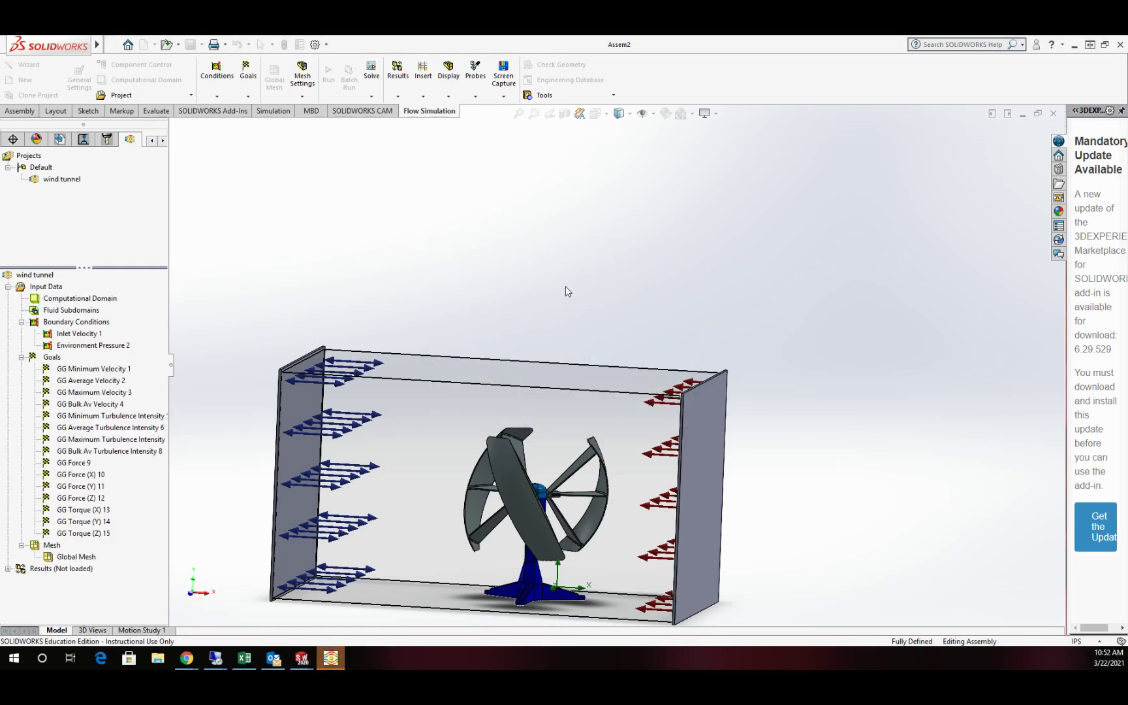
Bring up the solver window and insert a goal plot containing all global goals to check their convergence
left_click(331, 661)
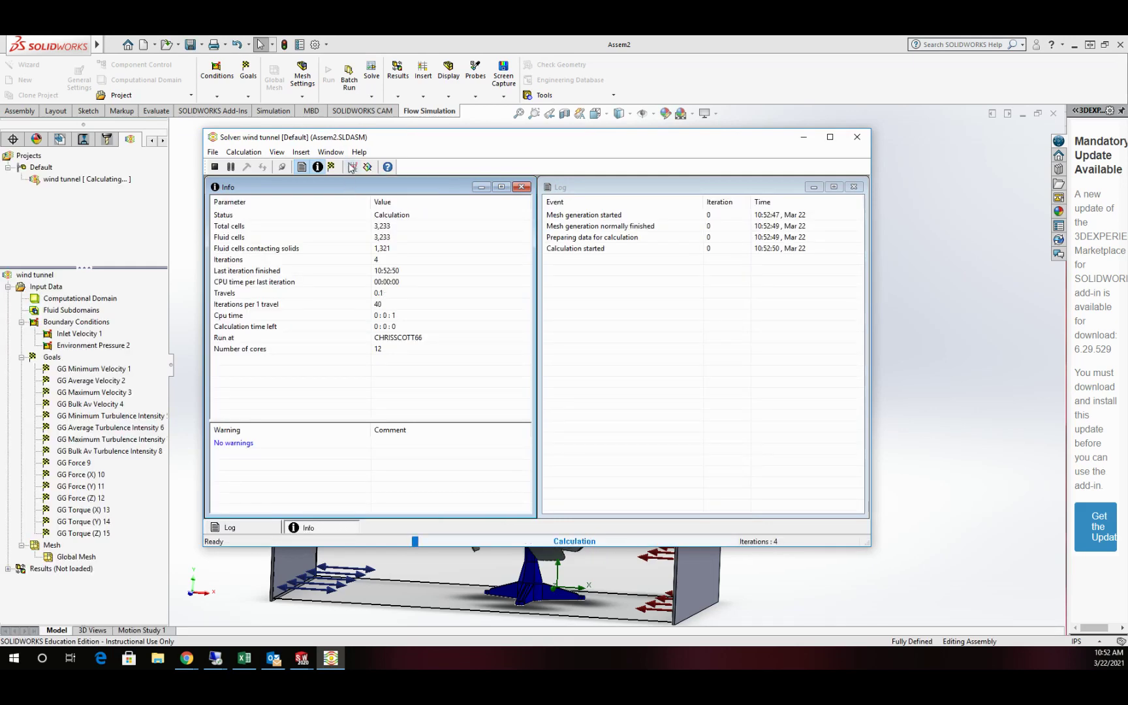
left_click(353, 168)
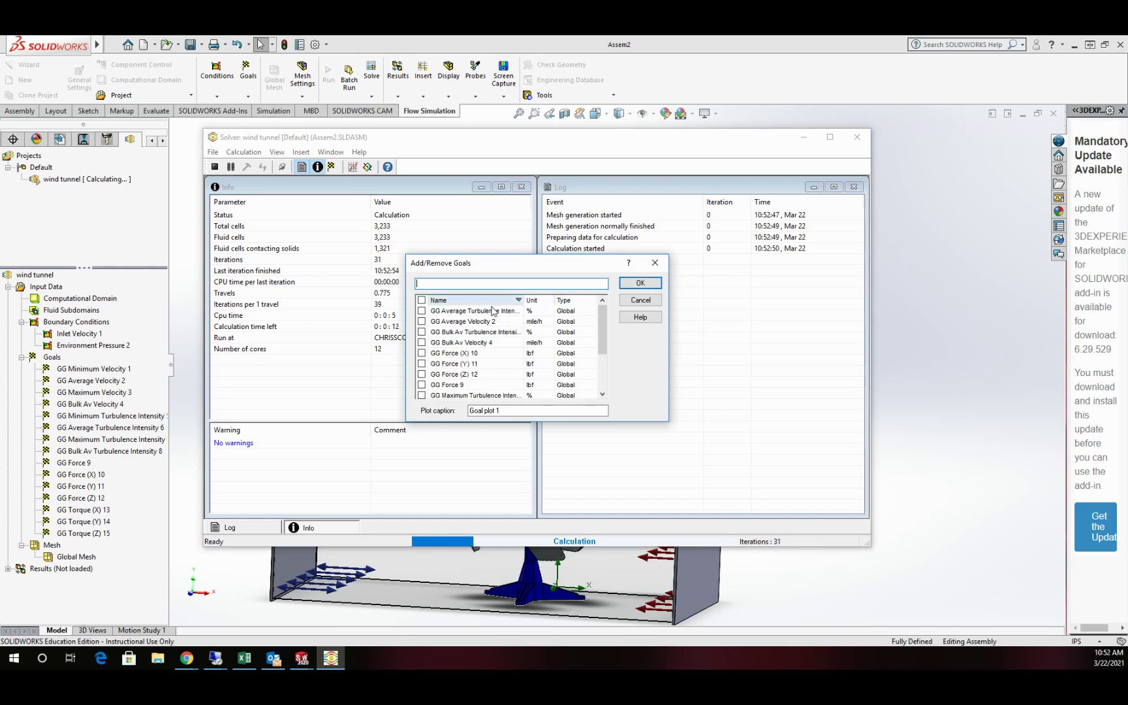
left_click(421, 300)
left_click(641, 283)
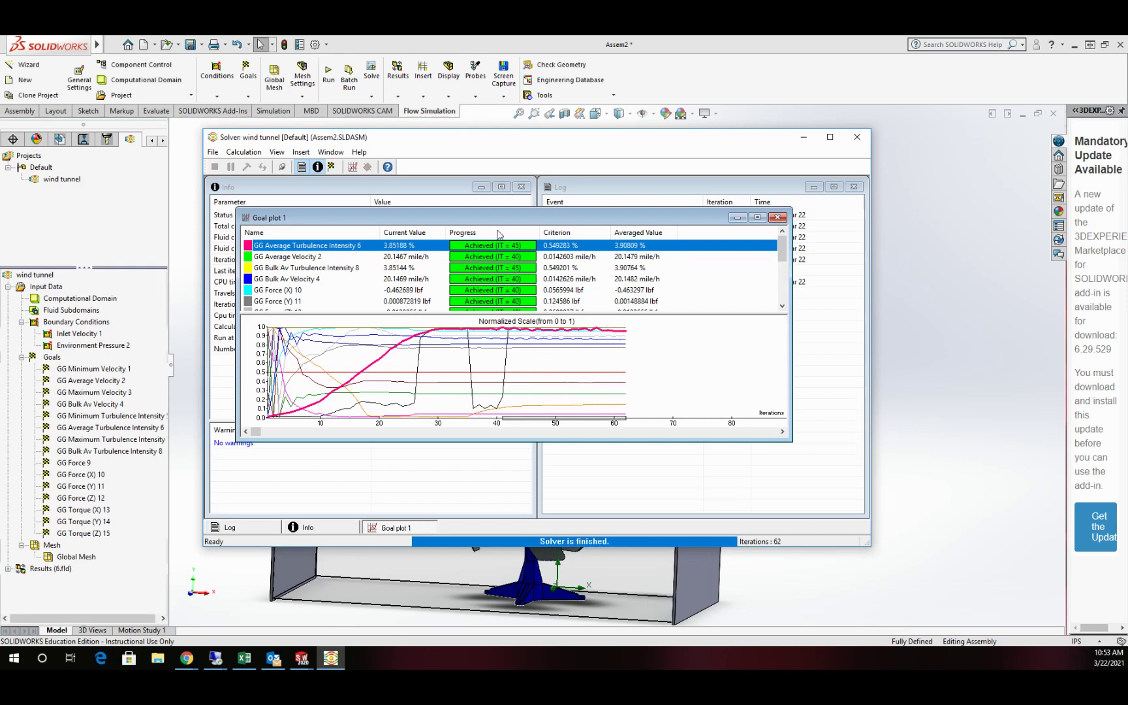
mouse_move(782, 243)
left_mouse_down()
mouse_move(782, 296)
mouse_move(778, 225)
left_mouse_up()
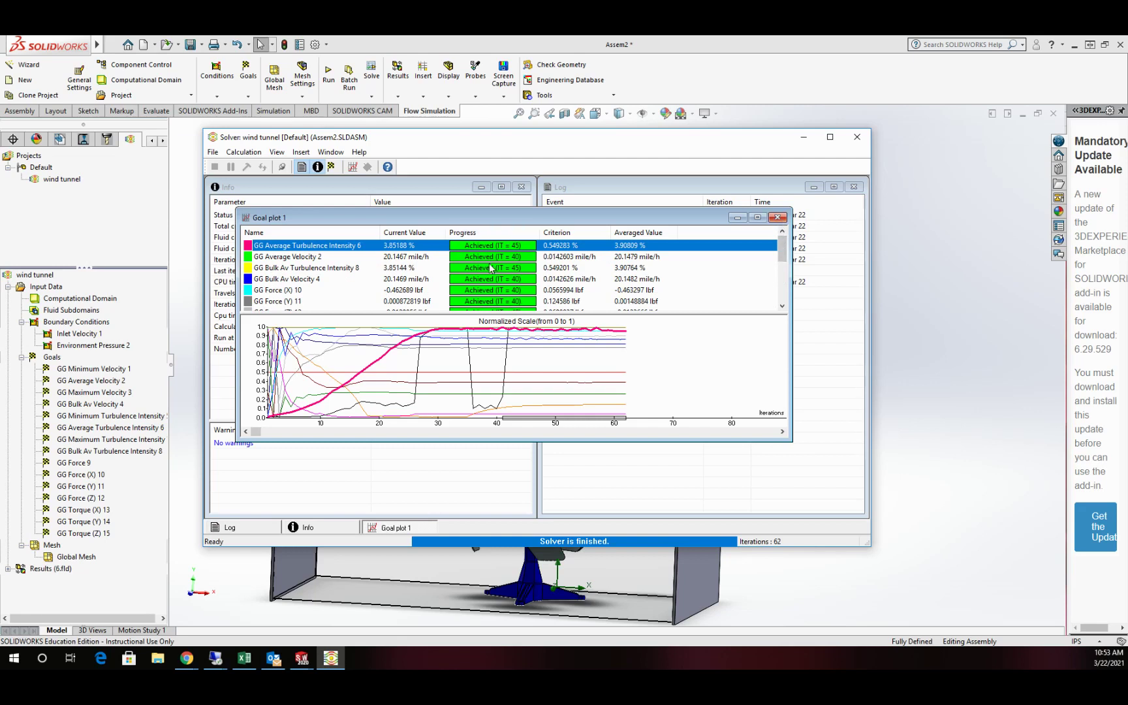
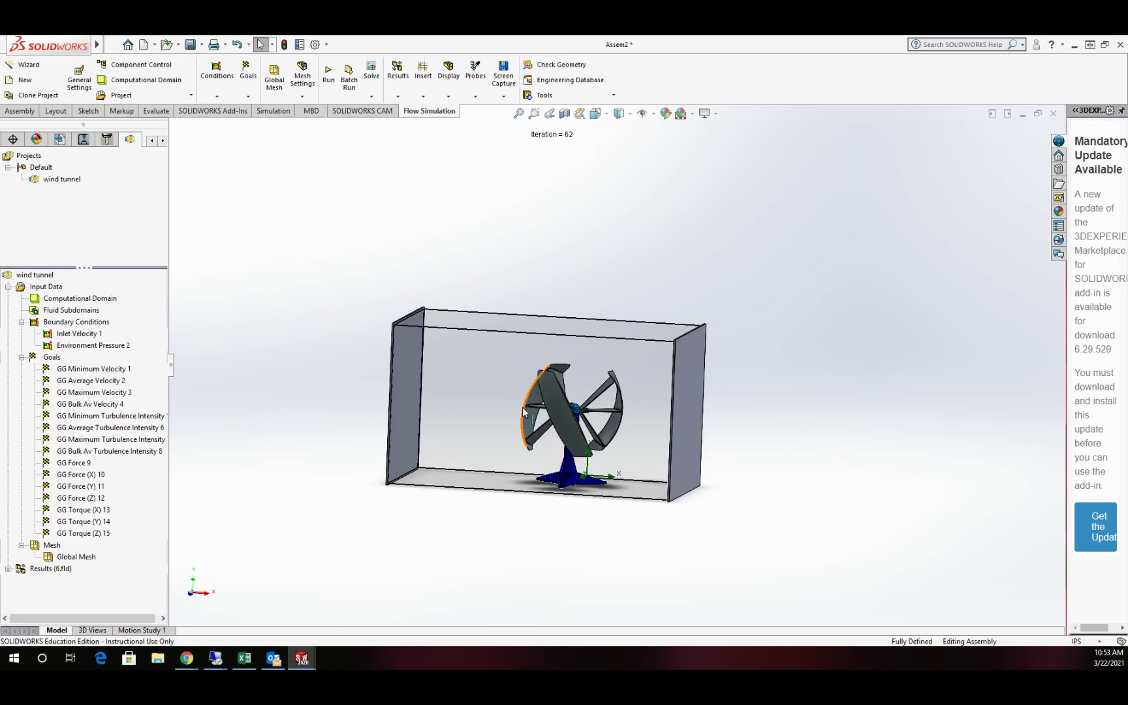
Insert a flow trajectories plot from the loaded results, using the WT2021 turbine component as the starting points
middle_click_drag(629, 354, 616, 369)
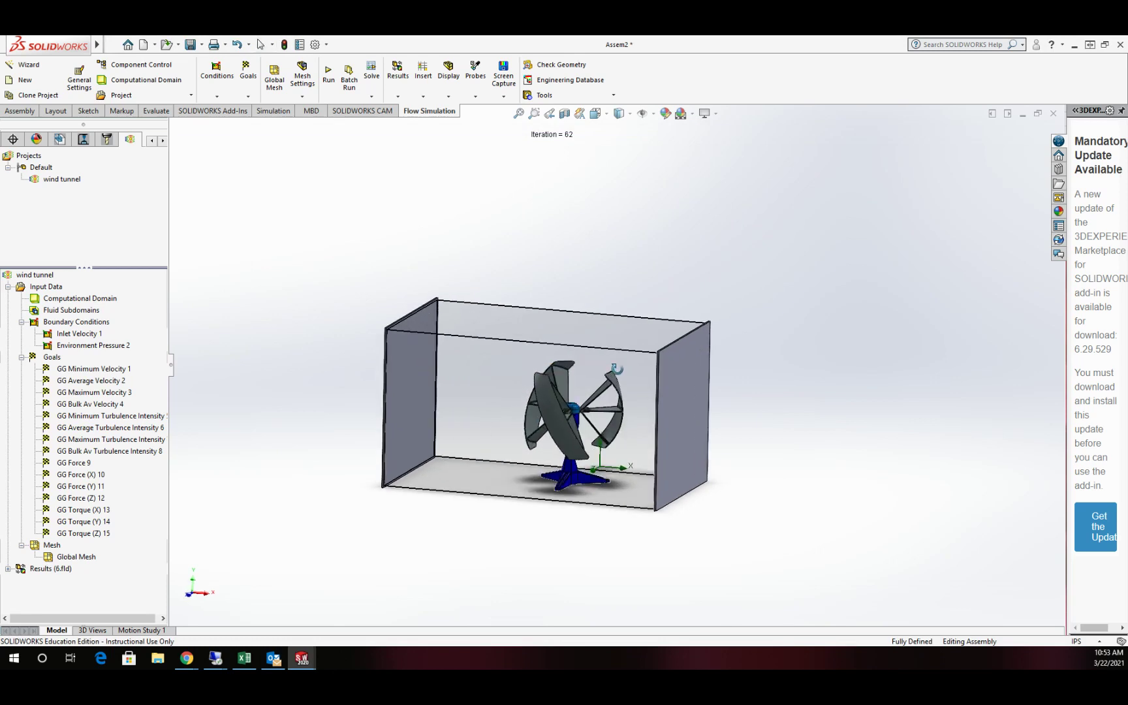
key("Escape")
left_click(7, 569)
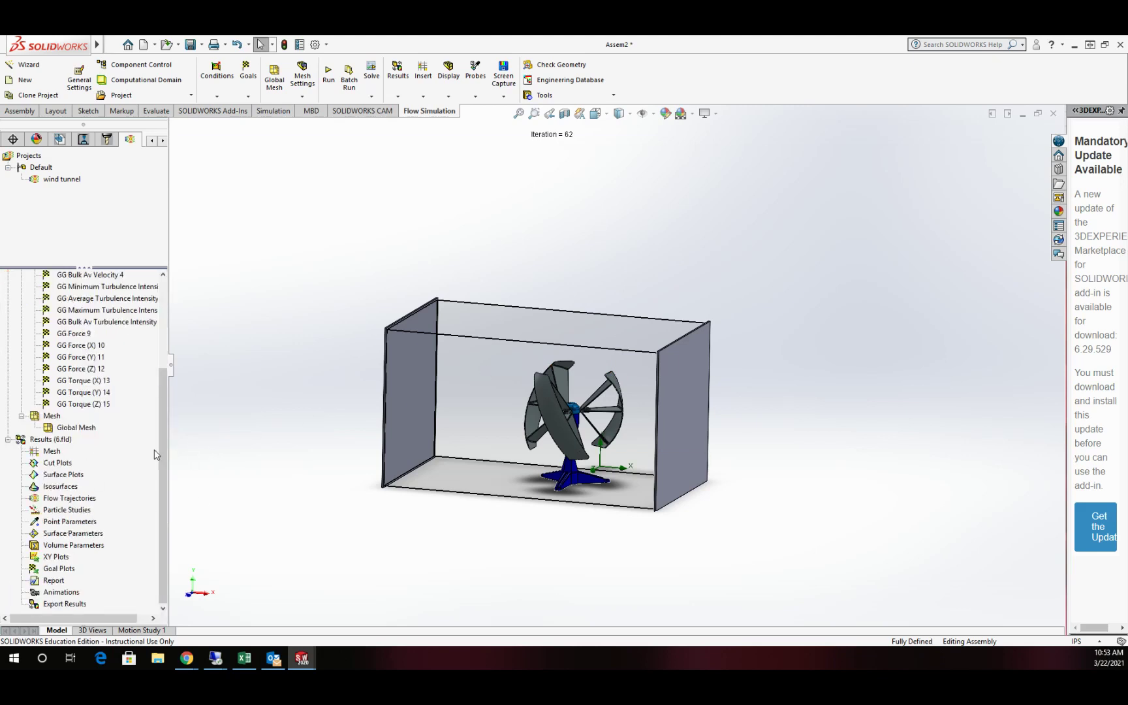
right_click(67, 503)
left_click(104, 510)
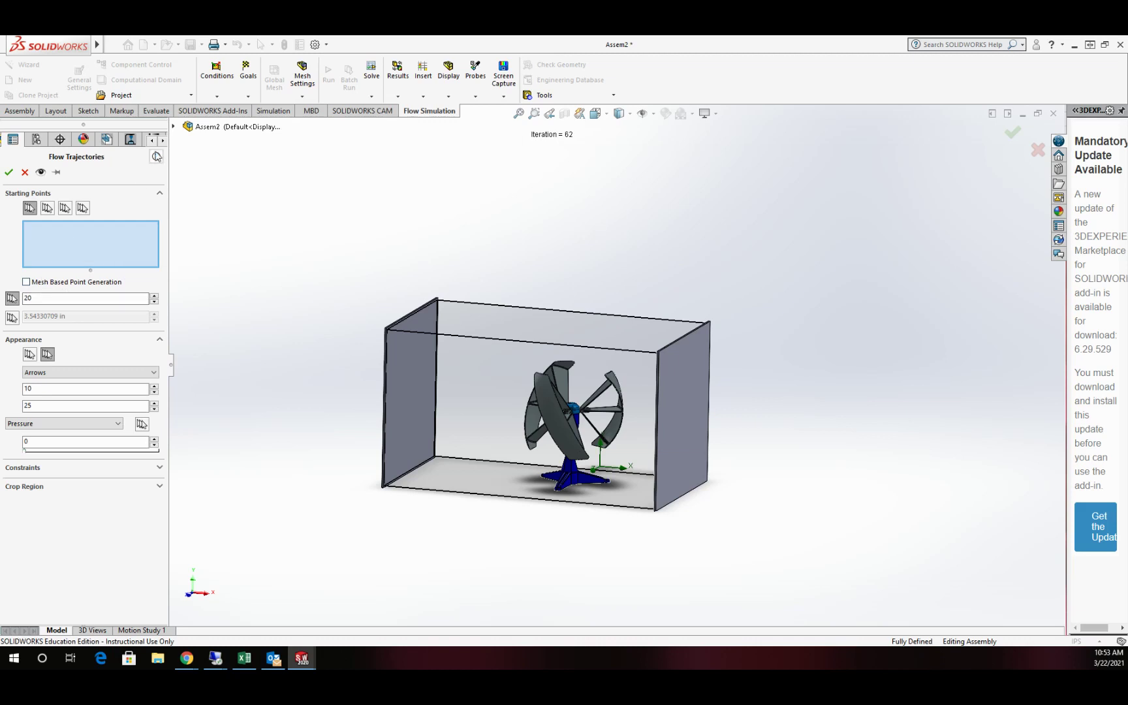
left_click(174, 126)
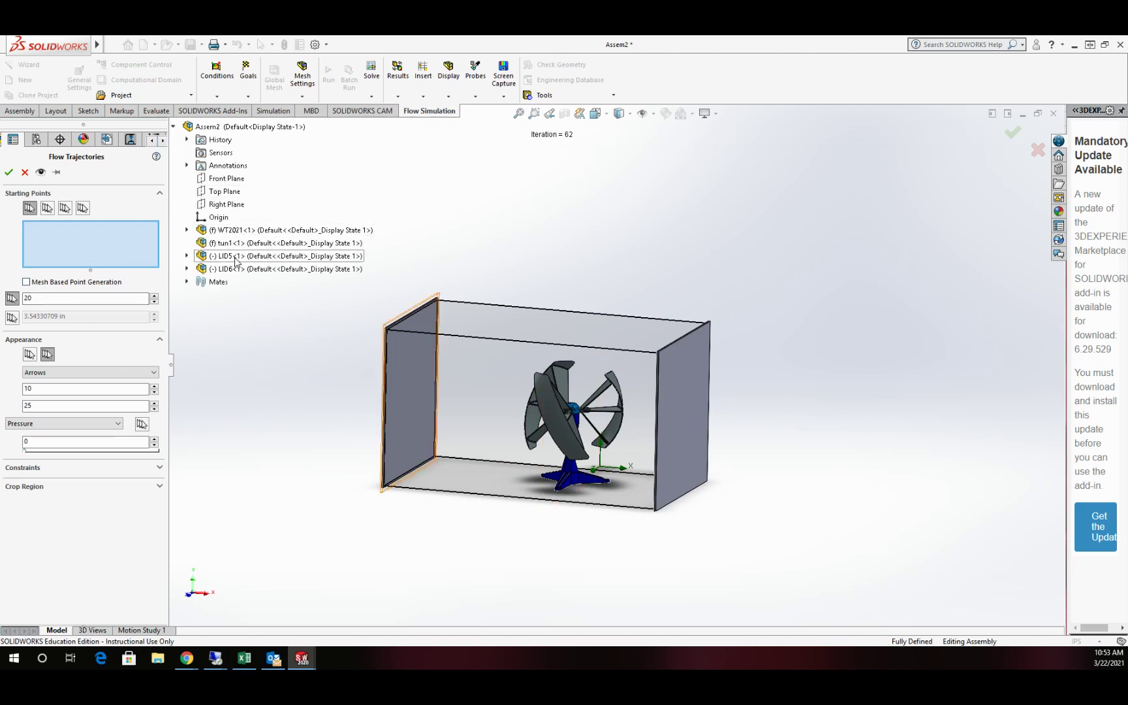
left_click(224, 232)
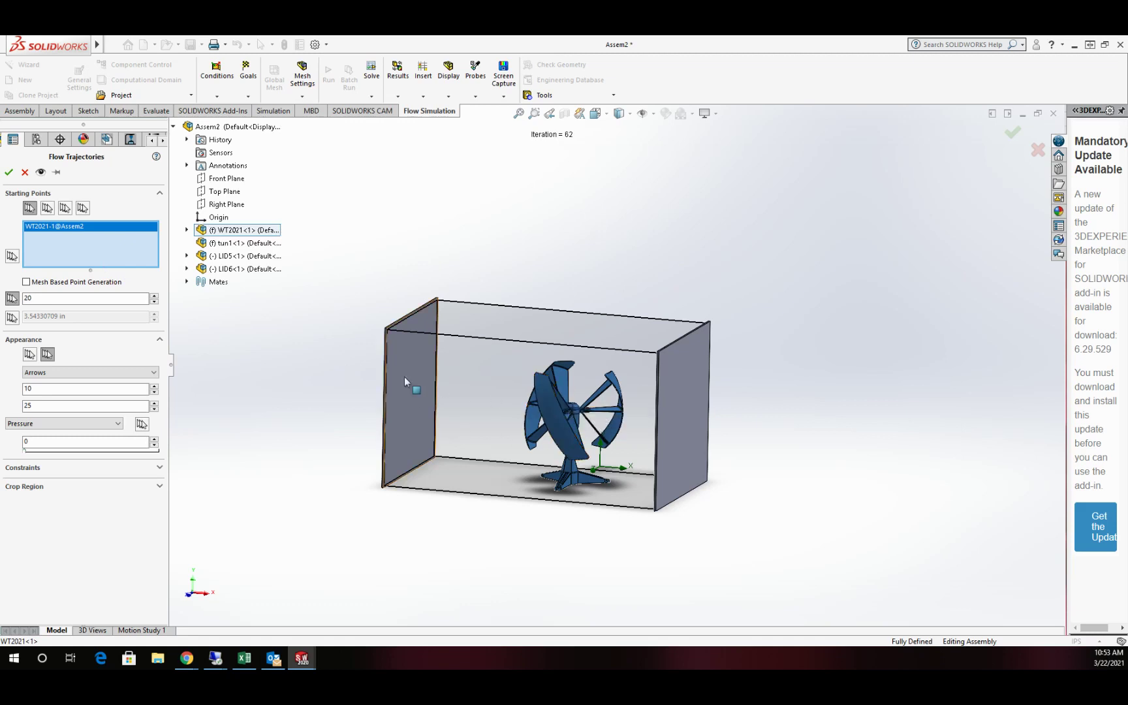
Set the number of trajectory points to 200, display them as dynamic arrows coloured by pressure, and accept the plot
double_click(45, 301)
type("20")
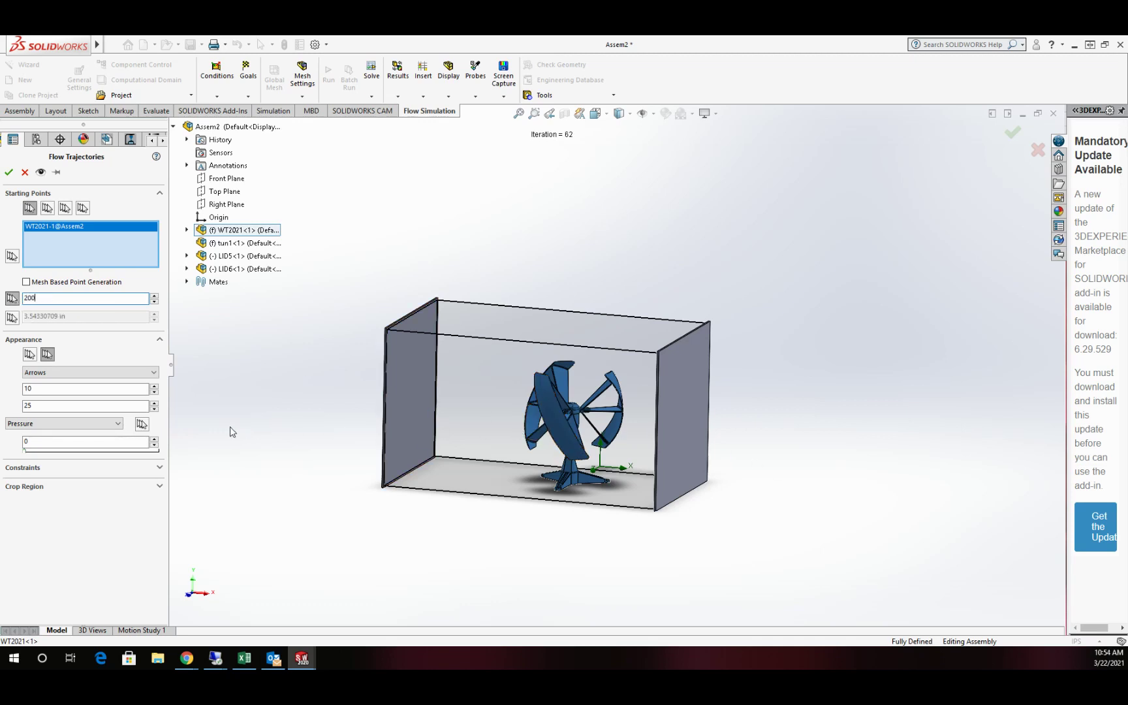
left_click(63, 373)
left_click(53, 382)
left_click(47, 355)
left_click(8, 173)
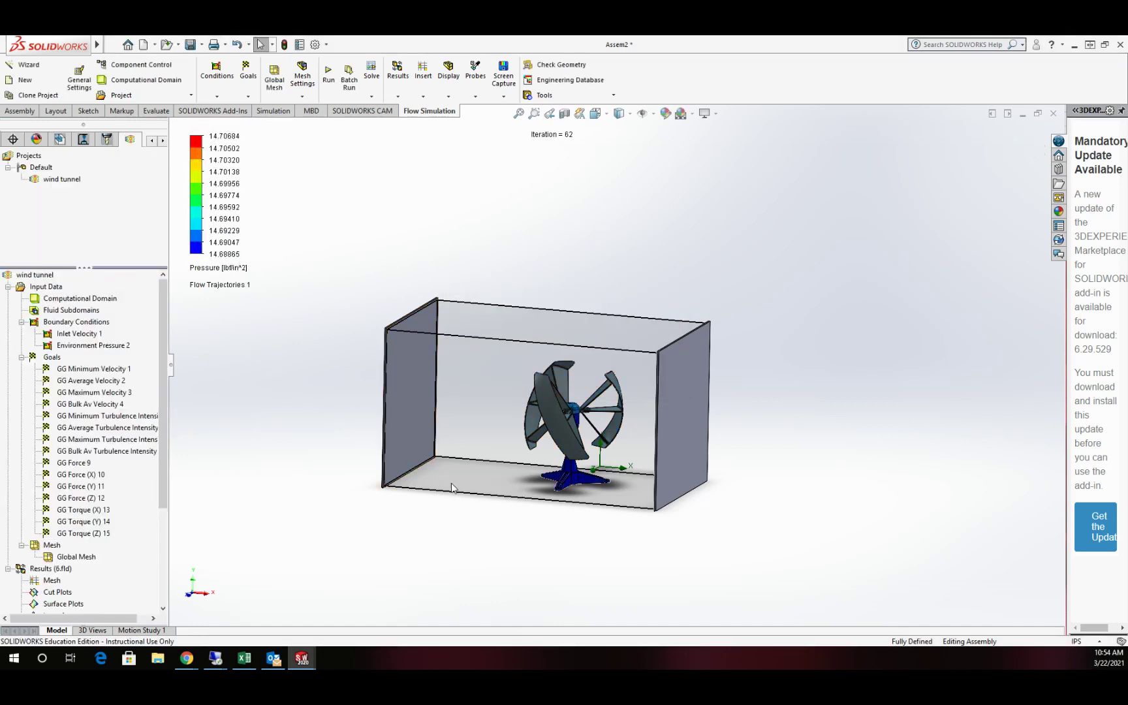
Edit the flow trajectories plot to show static lines coloured by velocity, and accept the change
middle_click_drag(477, 530, 549, 529)
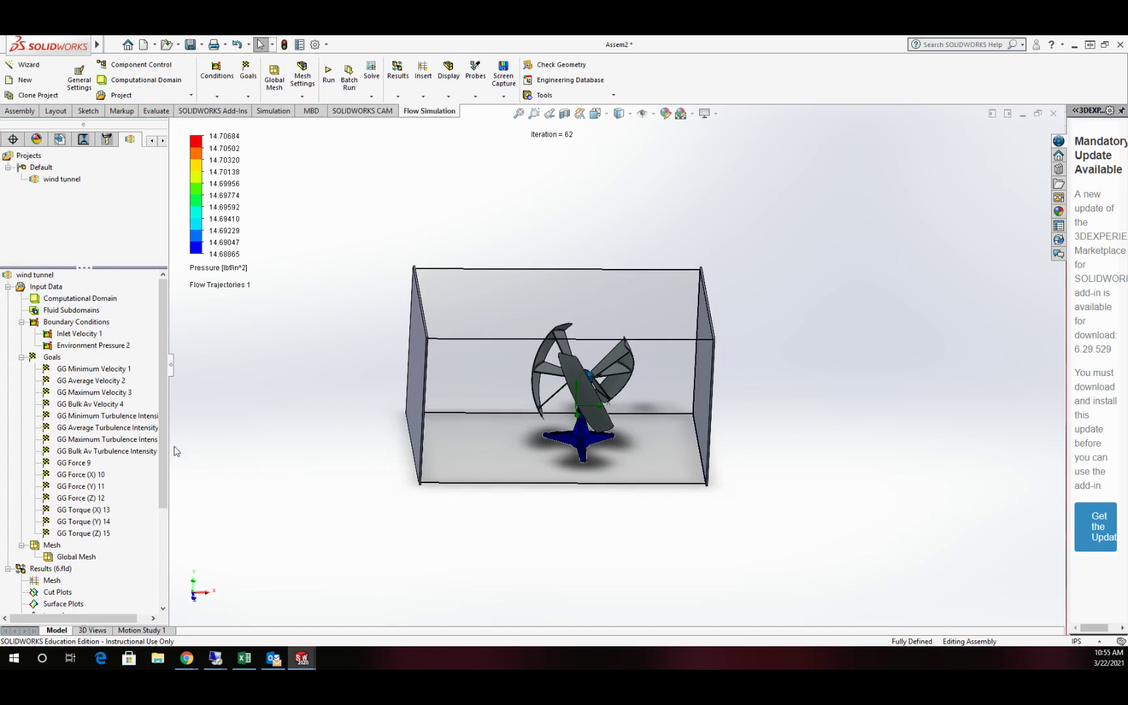
left_click_drag(163, 461, 175, 577)
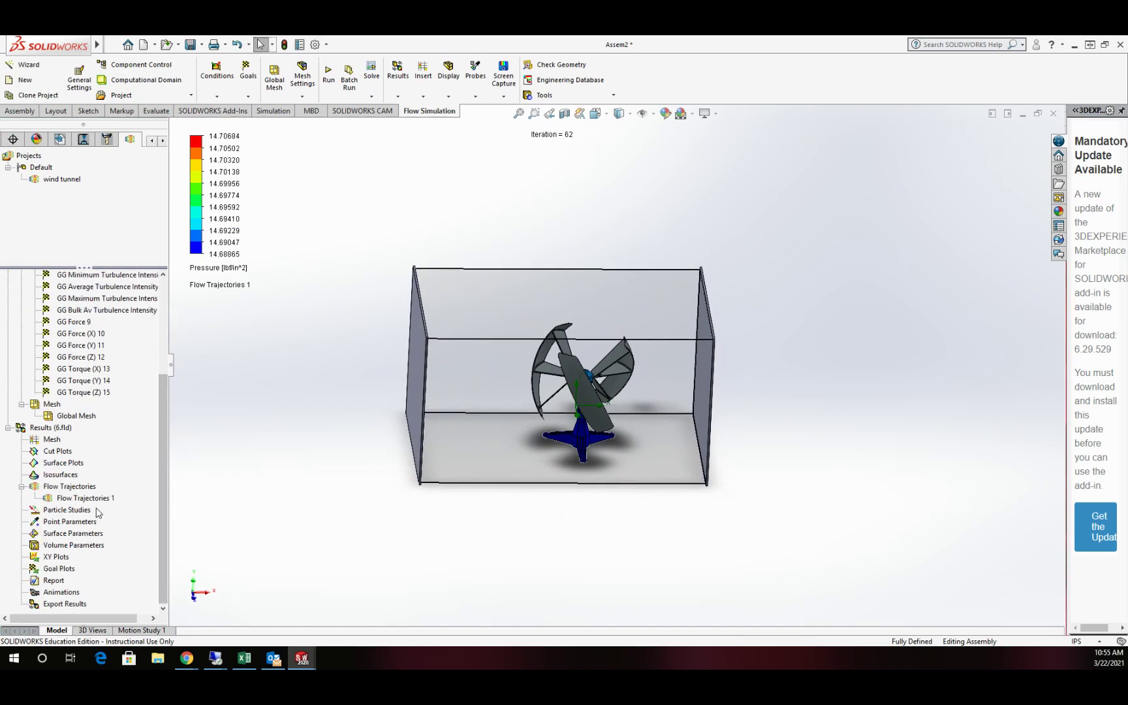
right_click(74, 499)
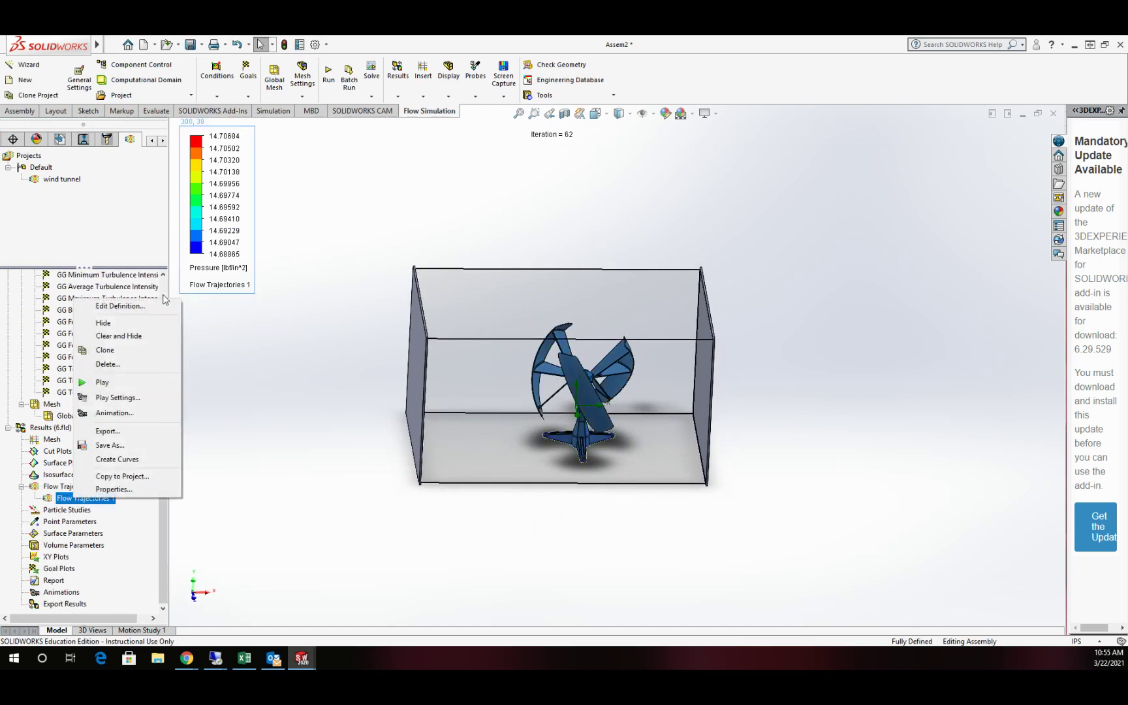
left_click(121, 306)
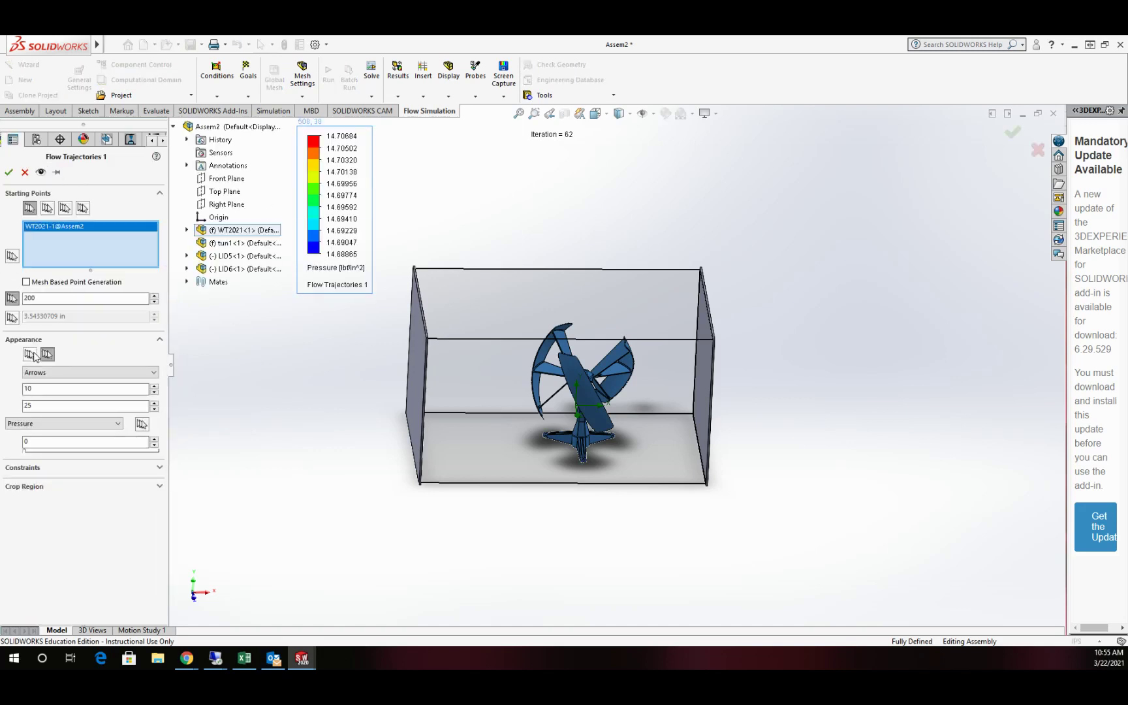
left_click(30, 354)
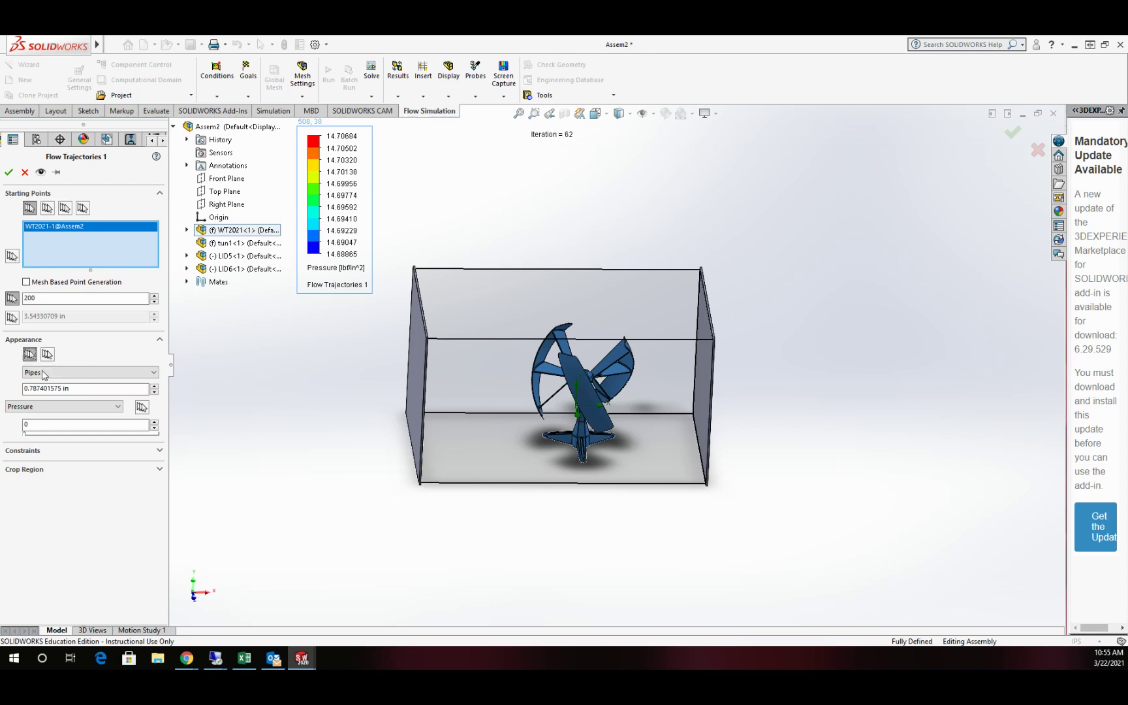
left_click(64, 373)
left_click(56, 393)
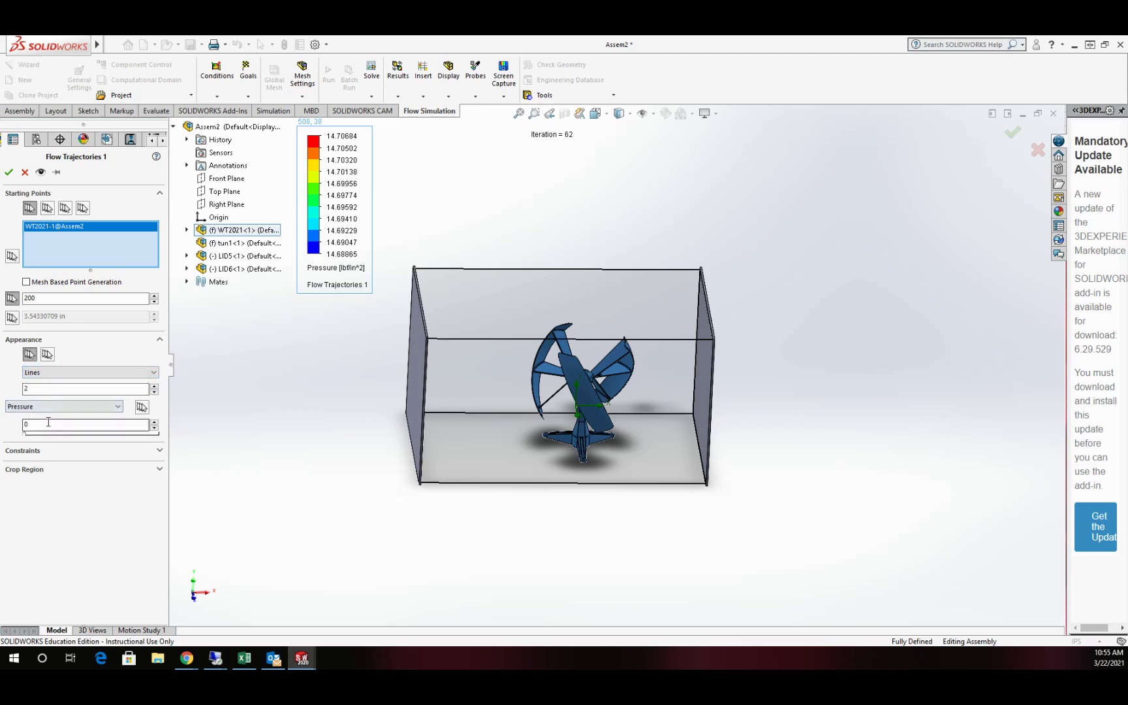
left_click(63, 408)
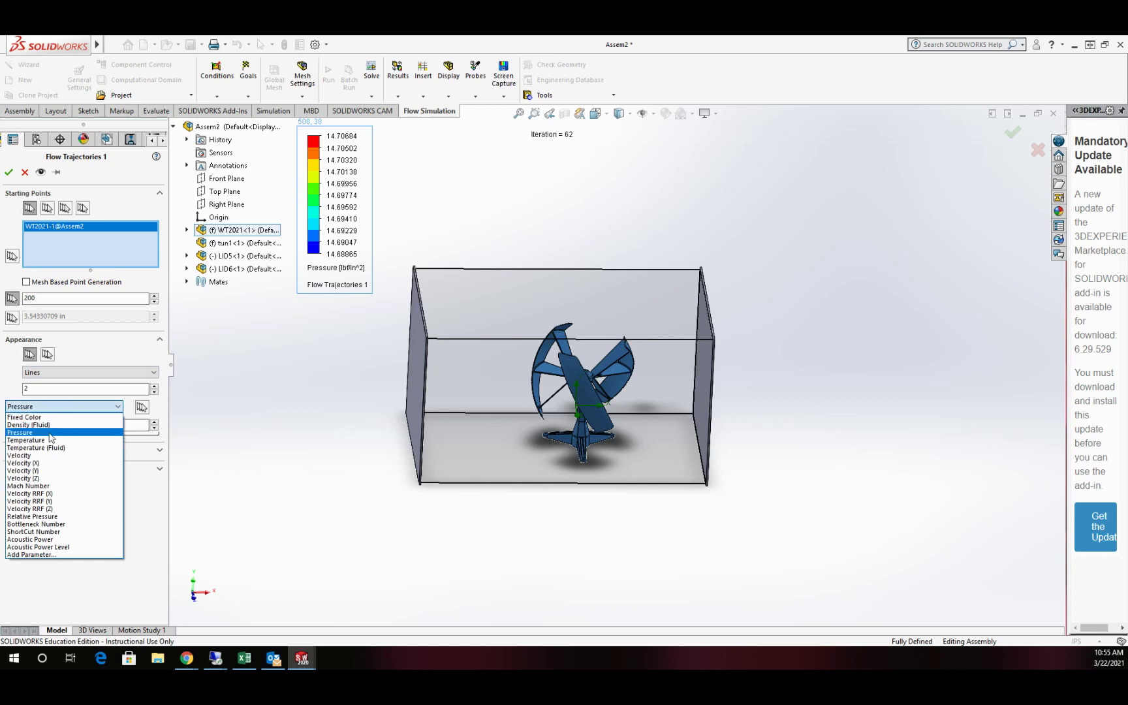
left_click(47, 457)
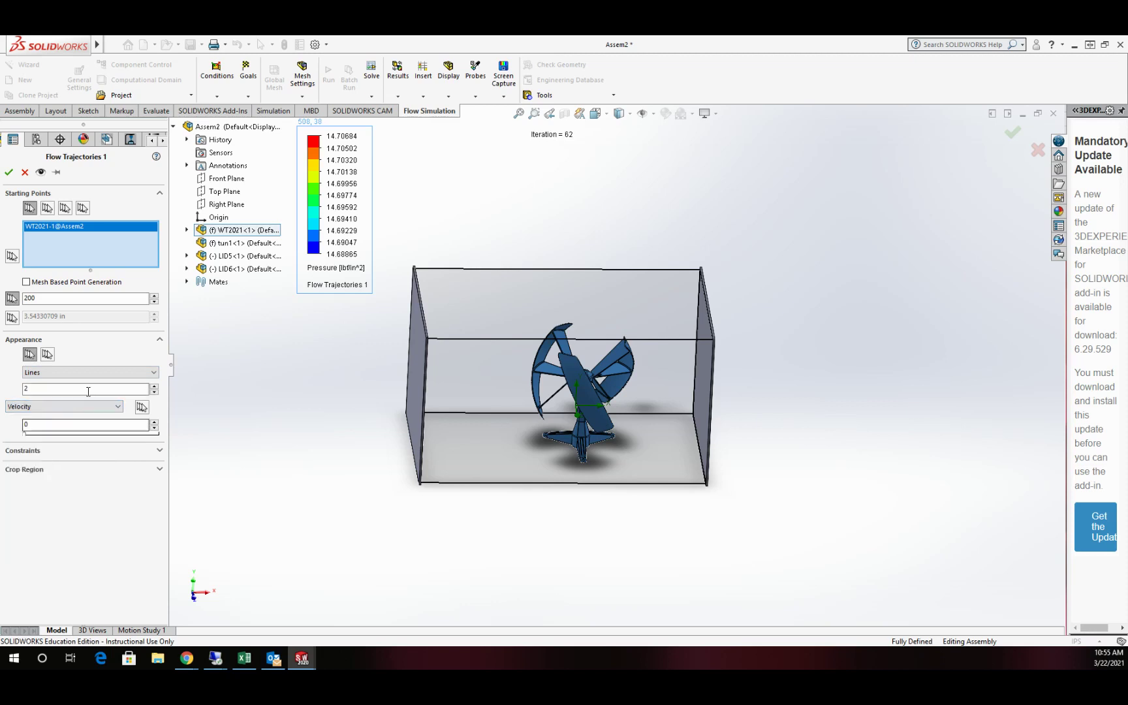
left_click(8, 173)
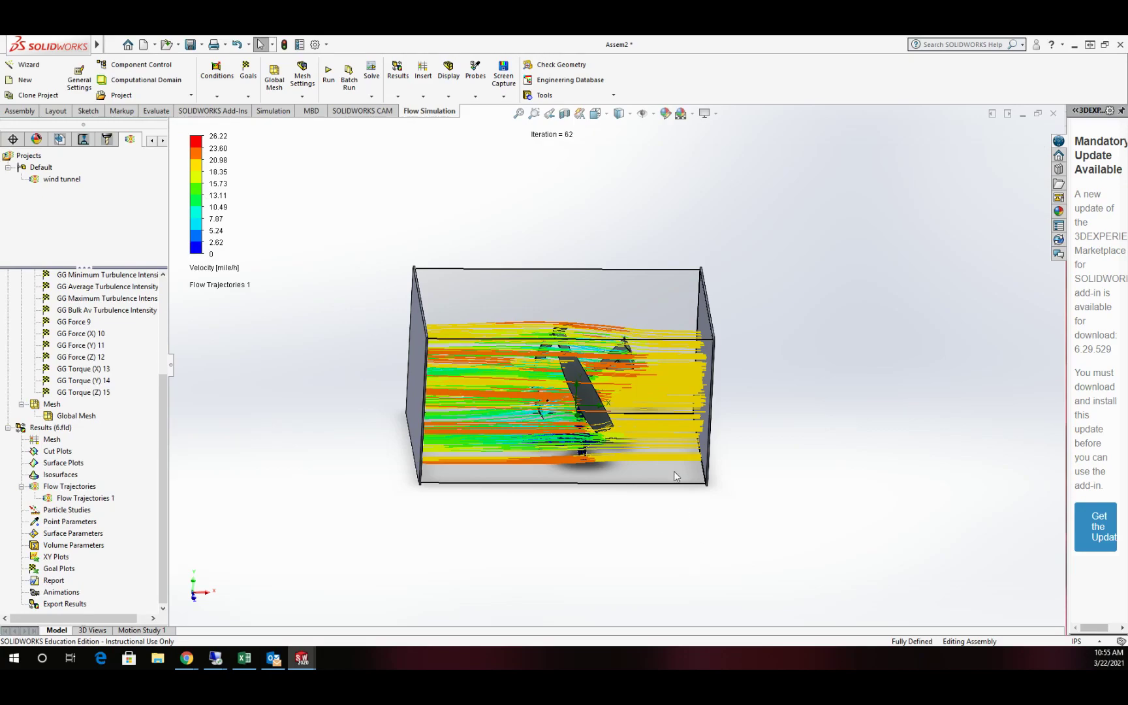
Examine the velocity trajectories upstream and downstream of the turbine from several angles and distances
scroll(643, 384, "down", 4)
middle_click_drag(632, 384, 589, 420)
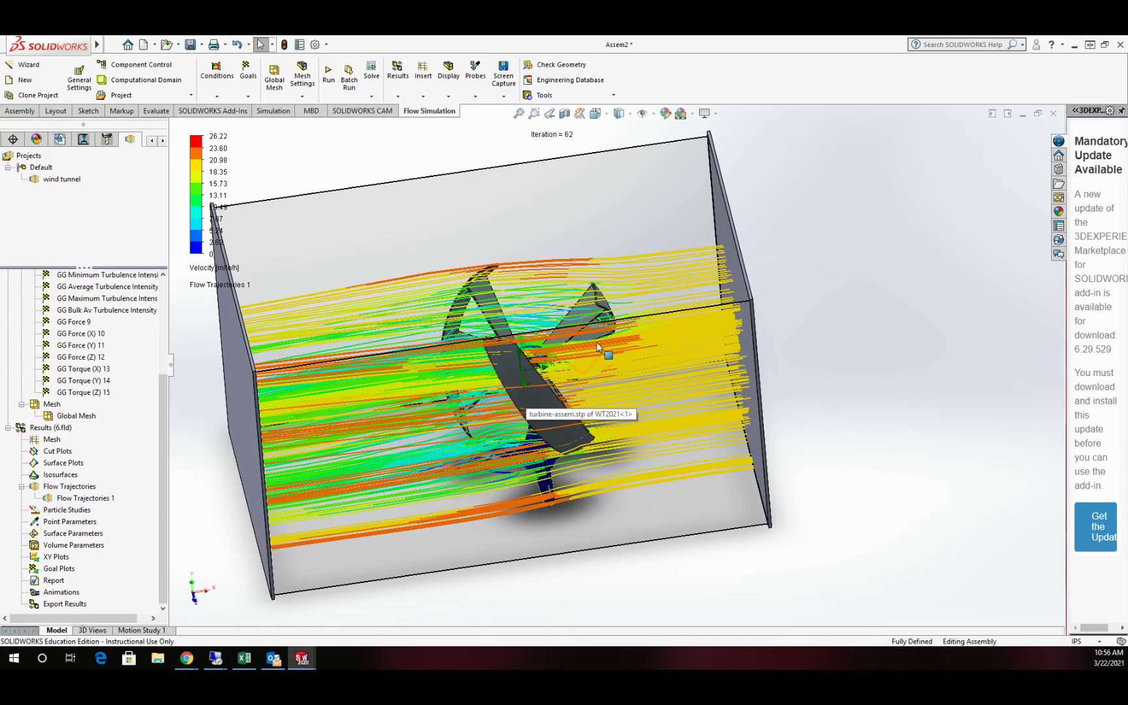
middle_click_drag(512, 386, 382, 349)
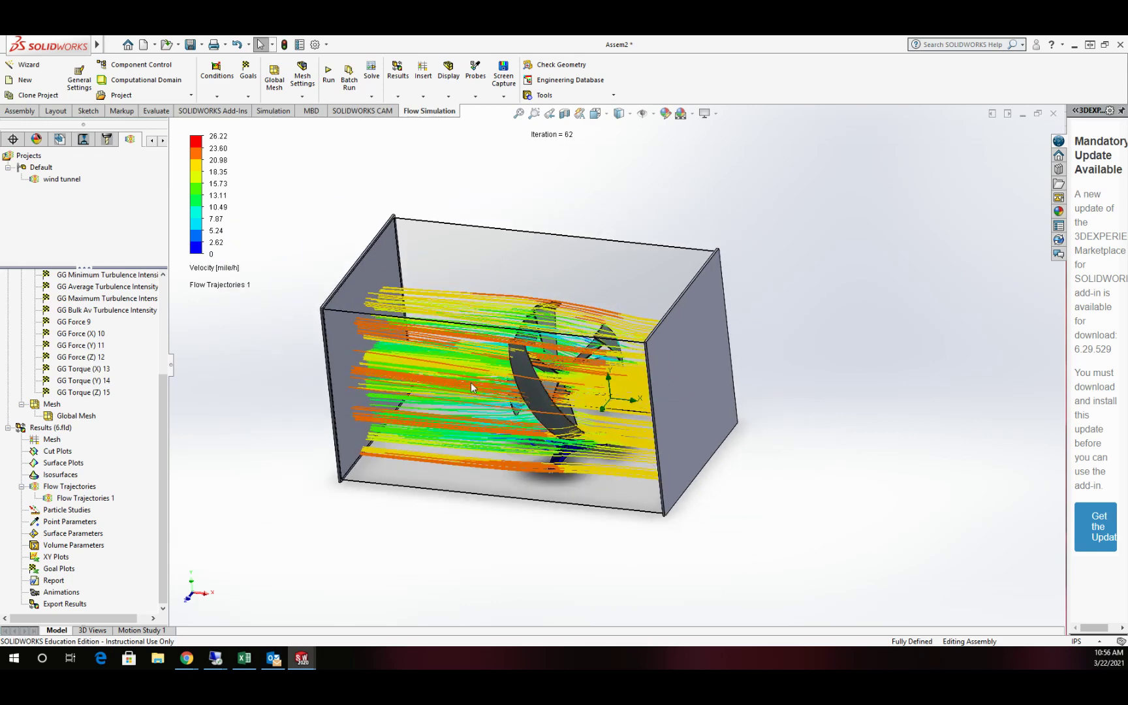
middle_click_drag(474, 376, 491, 357)
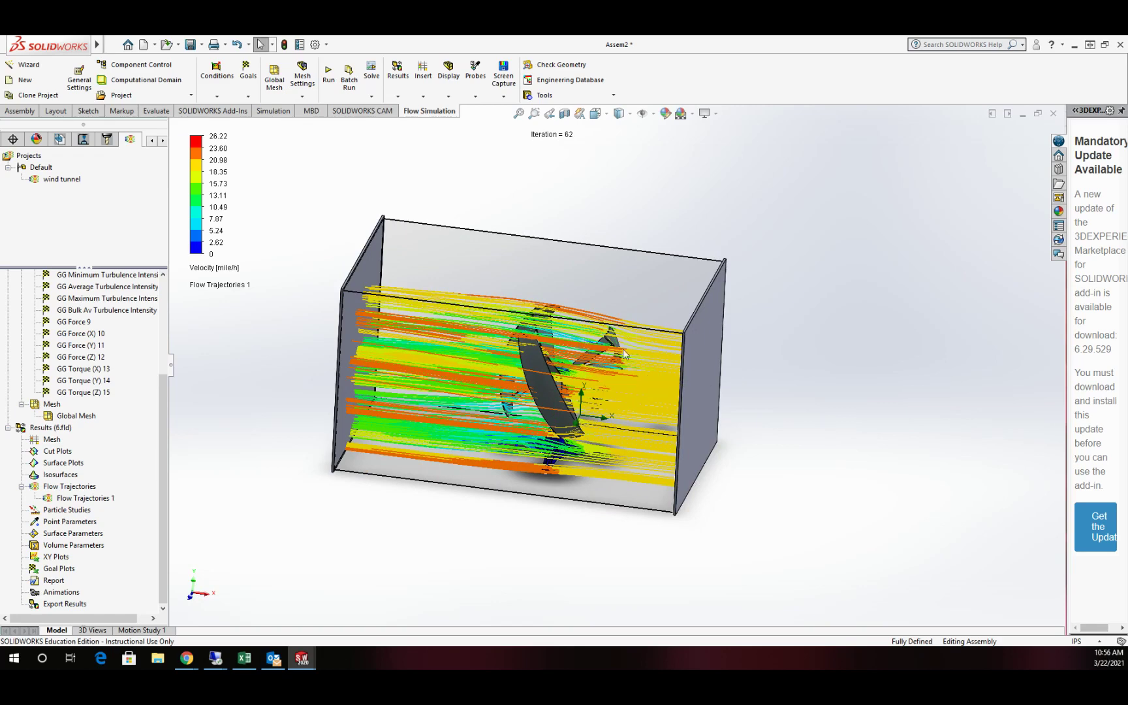
scroll(608, 333, "down", 3)
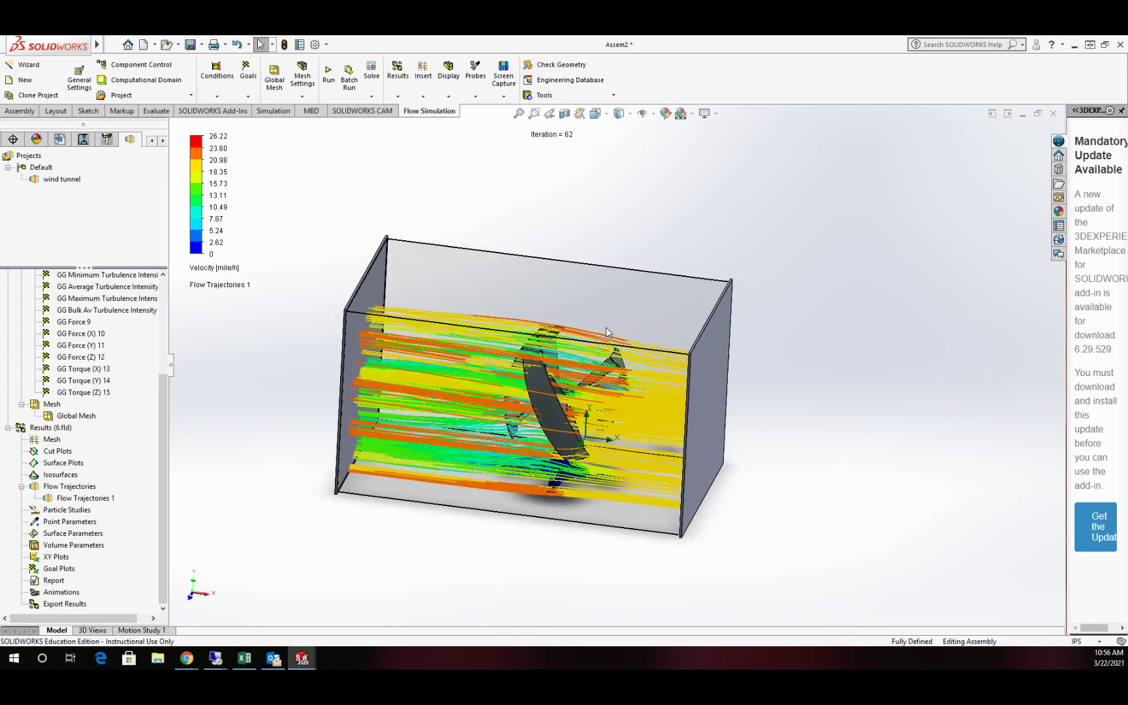
middle_click_drag(555, 408, 684, 357)
middle_click_drag(776, 343, 539, 530)
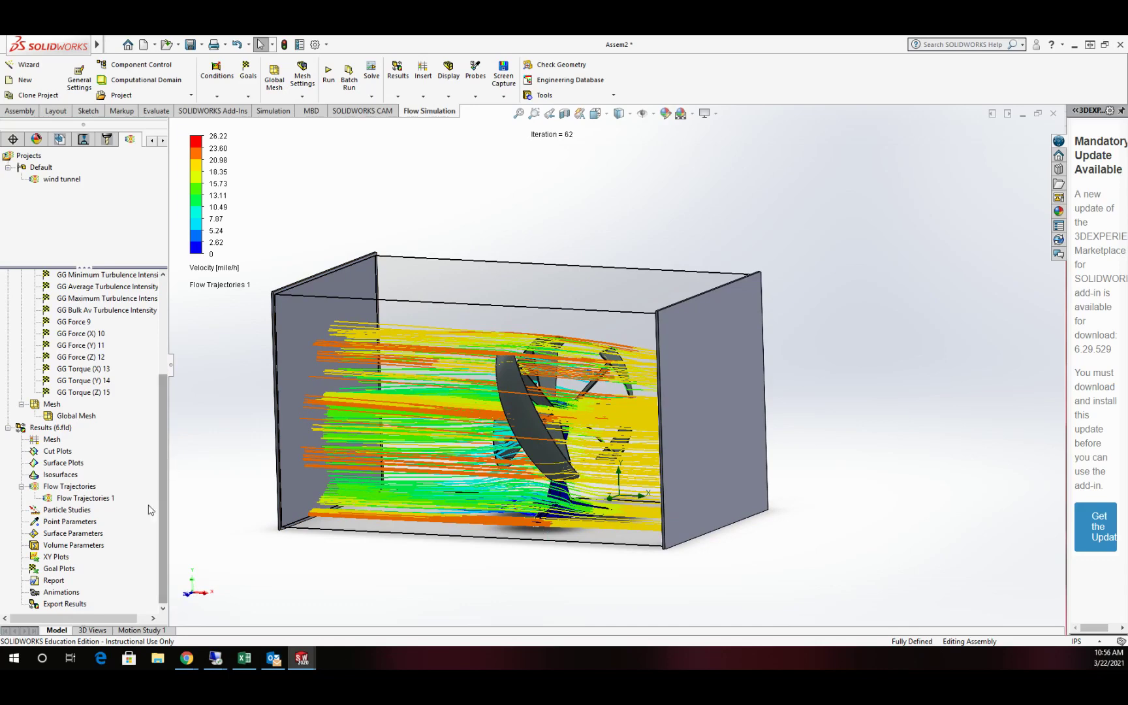
Hide the flow trajectories plot so only the turbine and tunnel are displayed
left_click(82, 498)
right_click(82, 498)
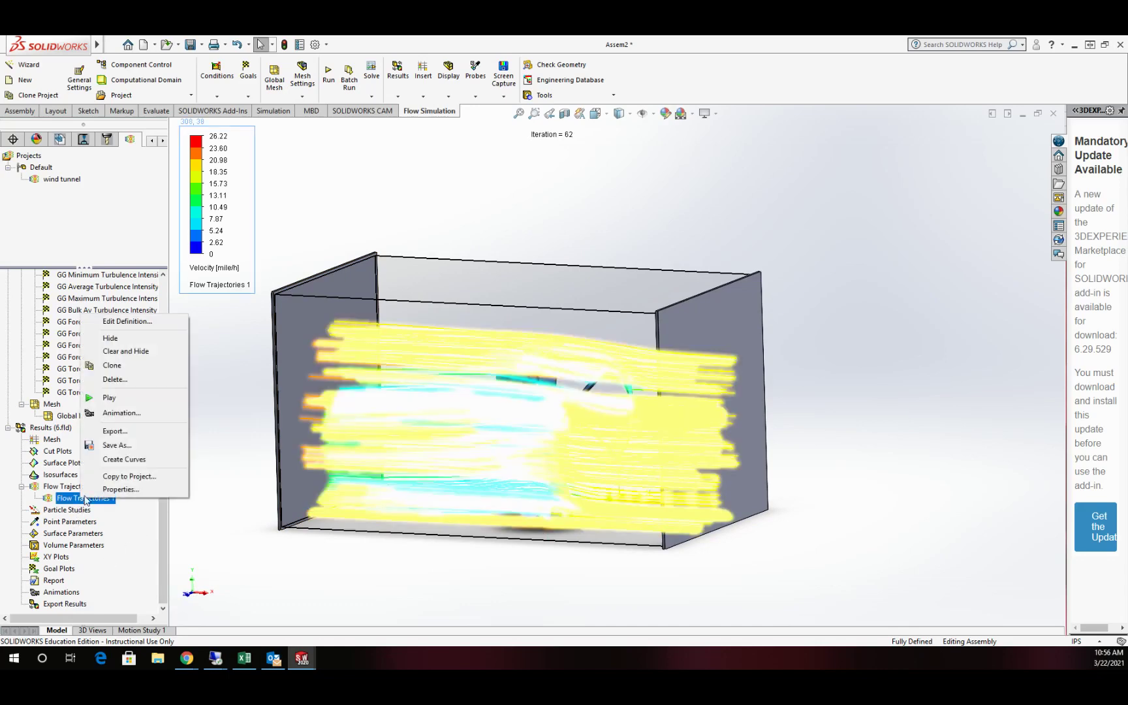
left_click(123, 344)
key("f")
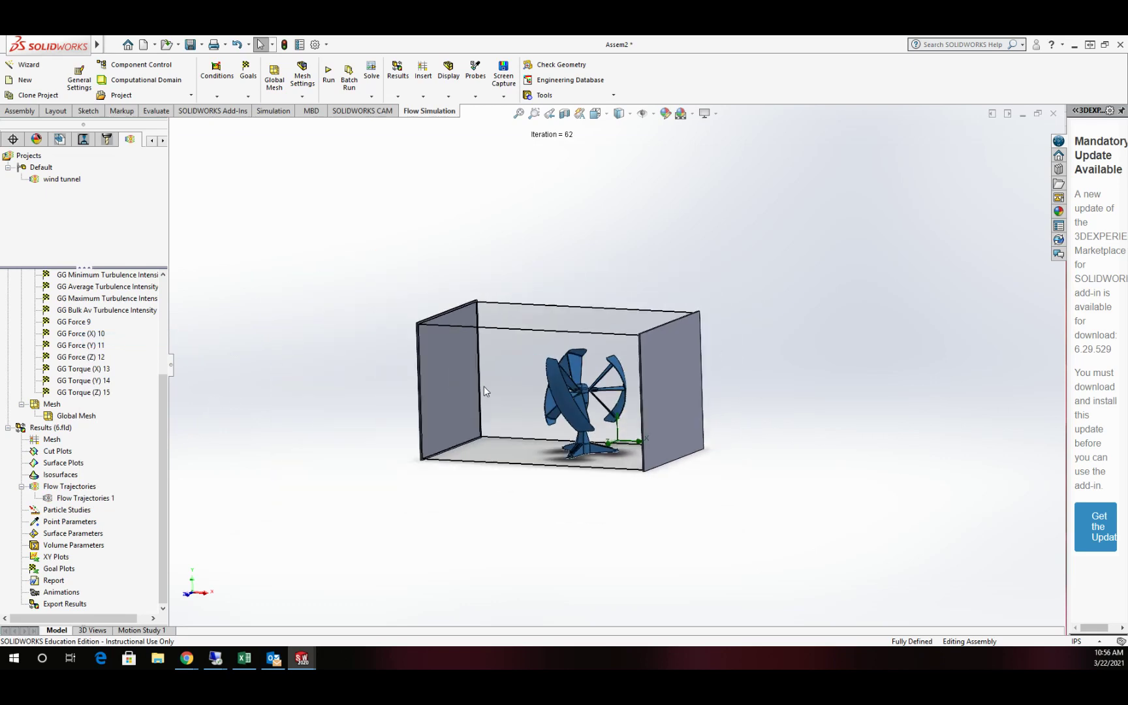
middle_click_drag(563, 397, 598, 399)
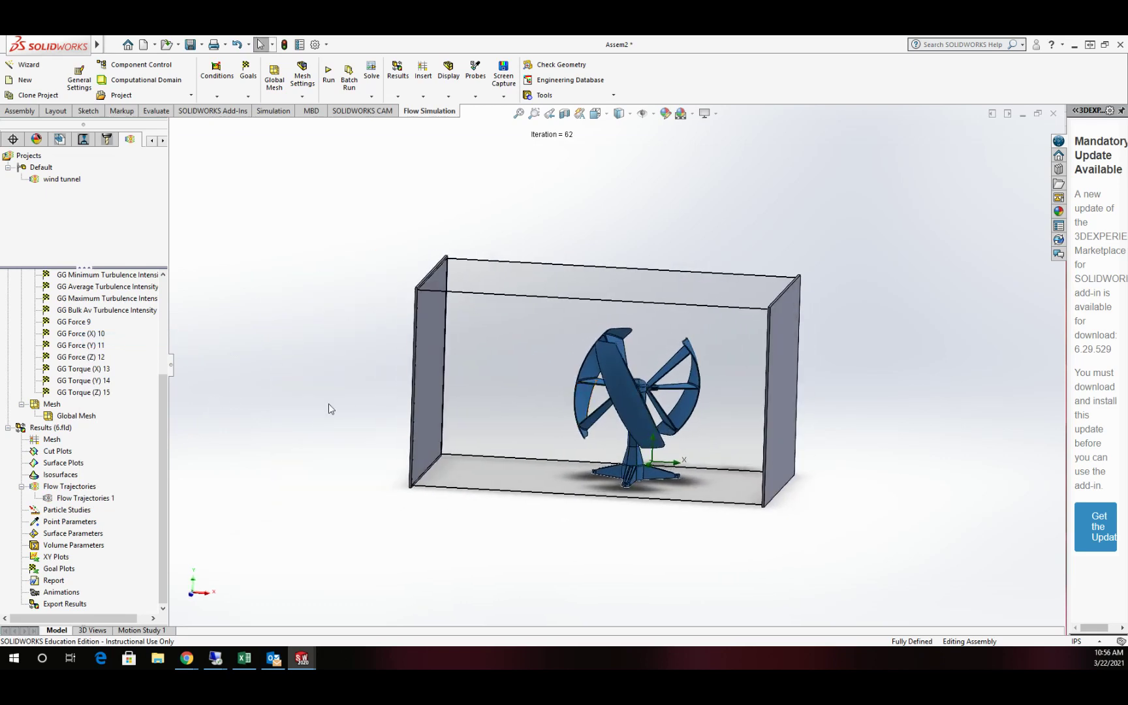
Insert a surface plot on the WT2021 turbine showing velocity contours together with velocity vectors
right_click(59, 463)
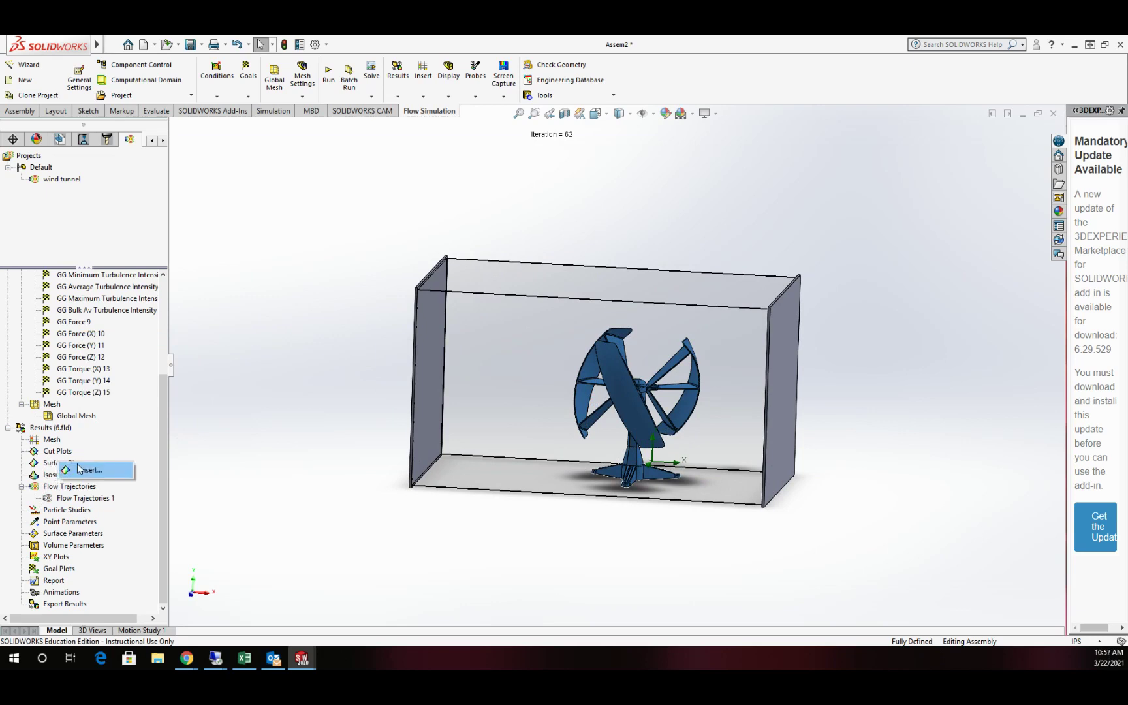
left_click(88, 470)
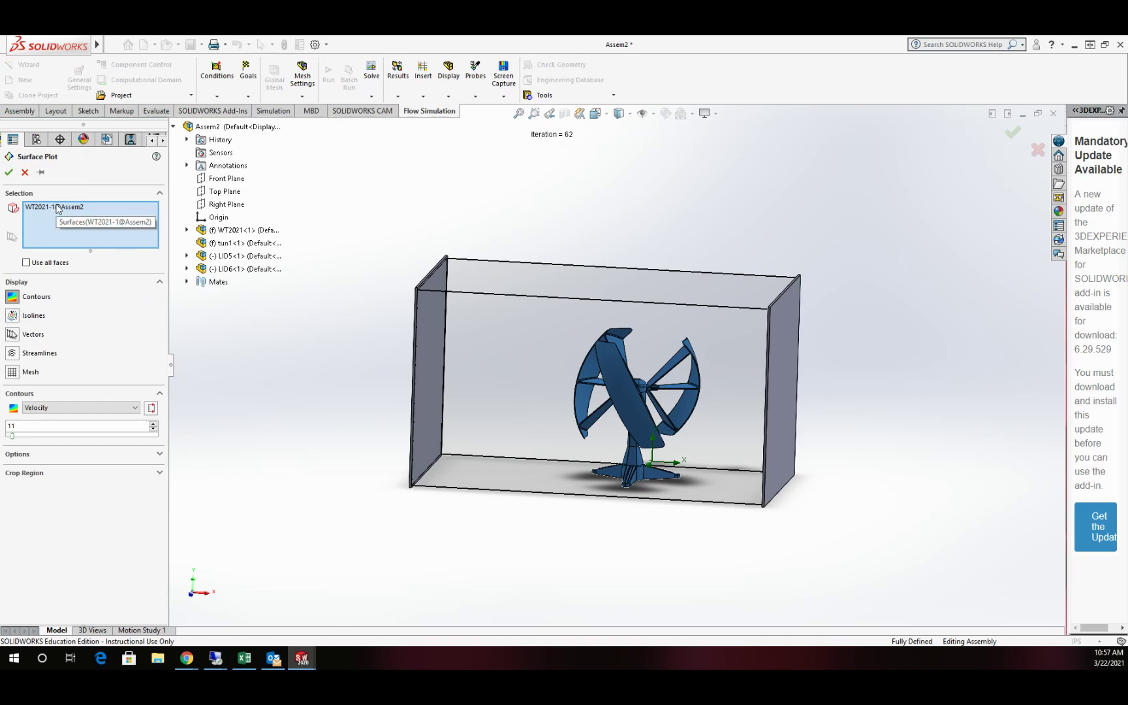
left_click(12, 335)
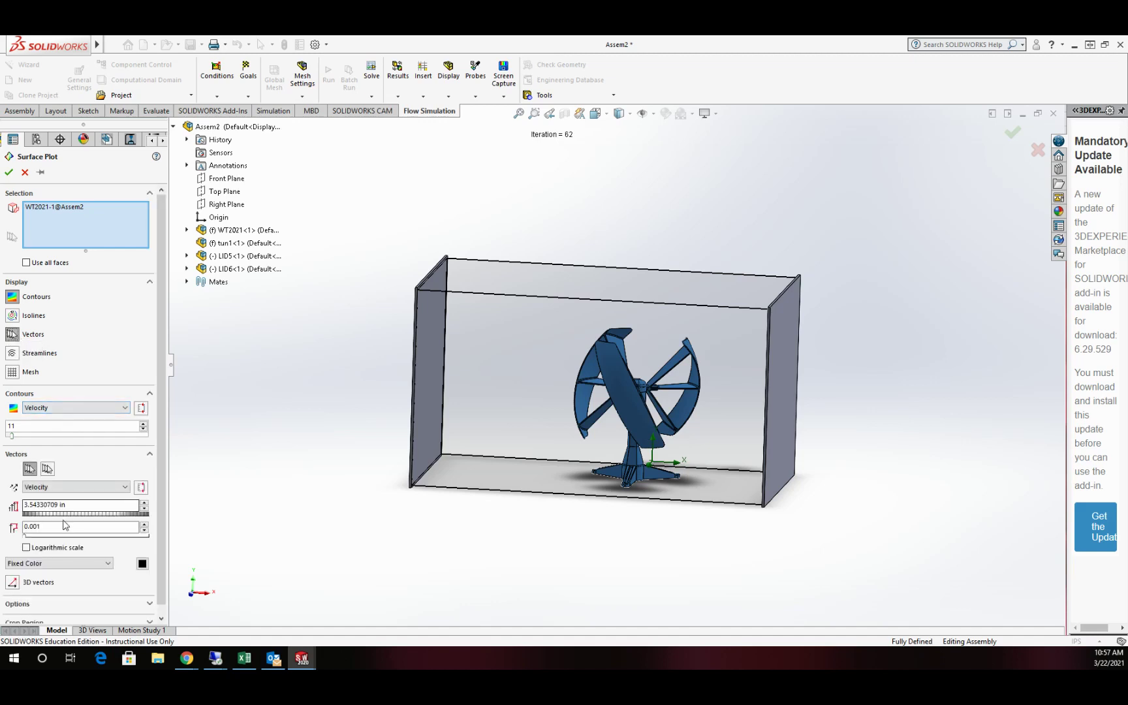
left_click(9, 173)
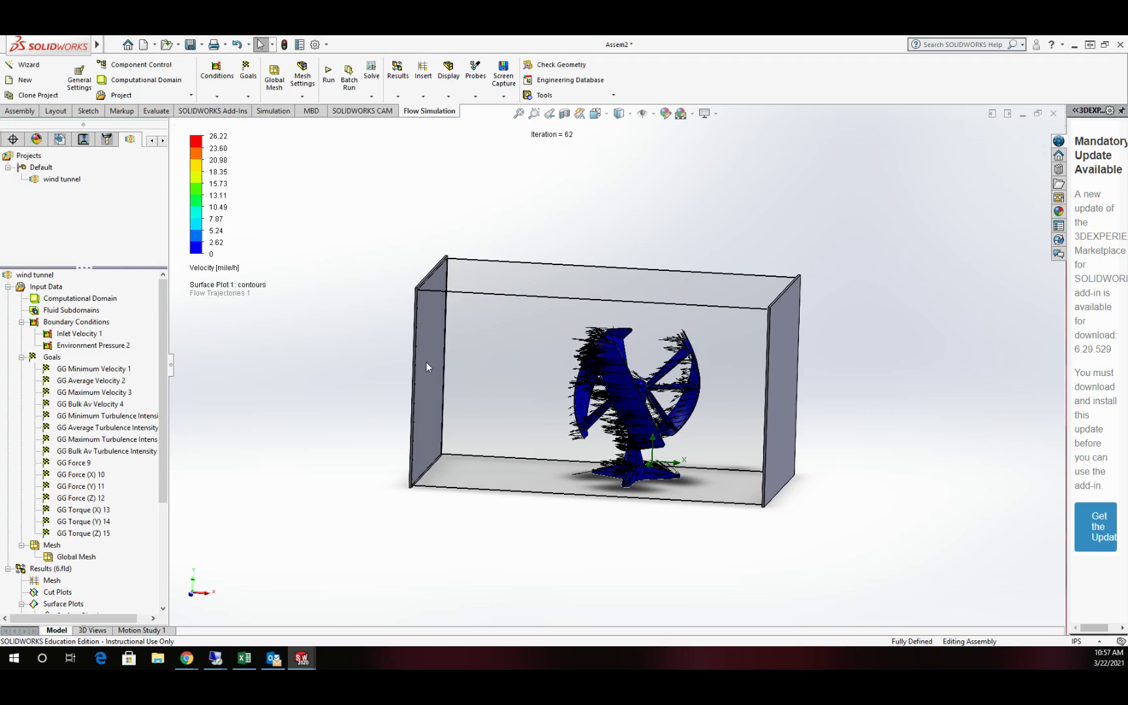
Inspect the vectors around the turbine, and edit the surface plot to turn off its contours while keeping the vectors
scroll(685, 390, "down", 3)
scroll(686, 390, "down", 2)
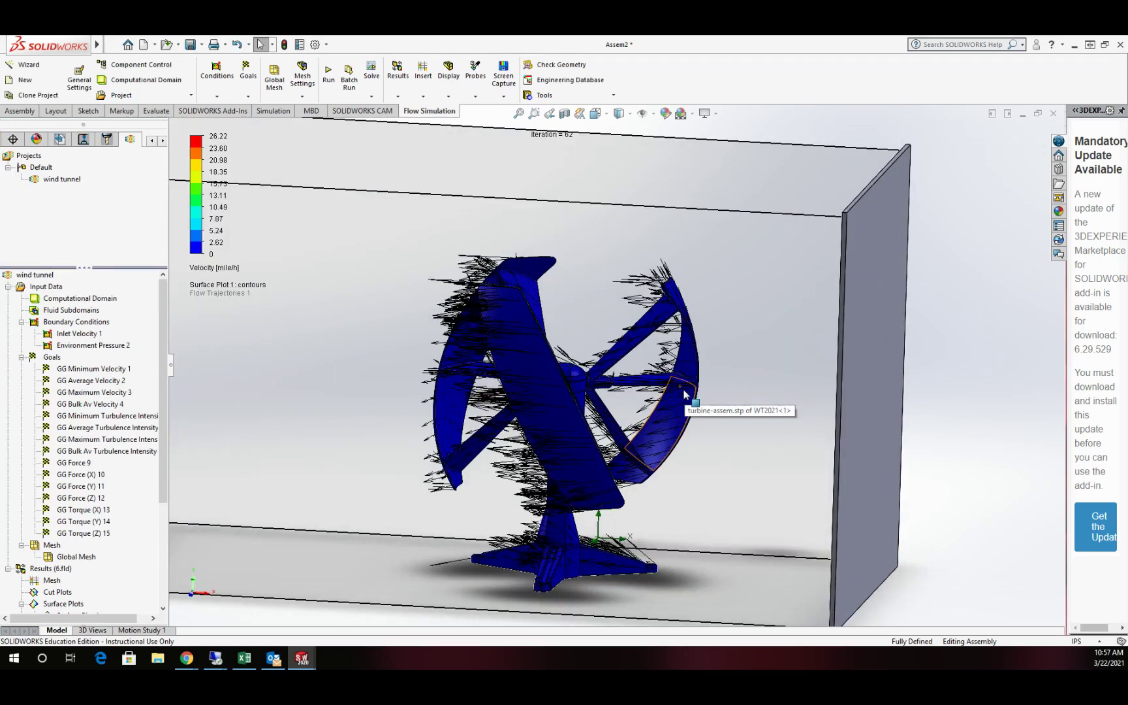
scroll(685, 390, "up", 2)
middle_click_drag(665, 386, 722, 418)
scroll(541, 379, "down", 5)
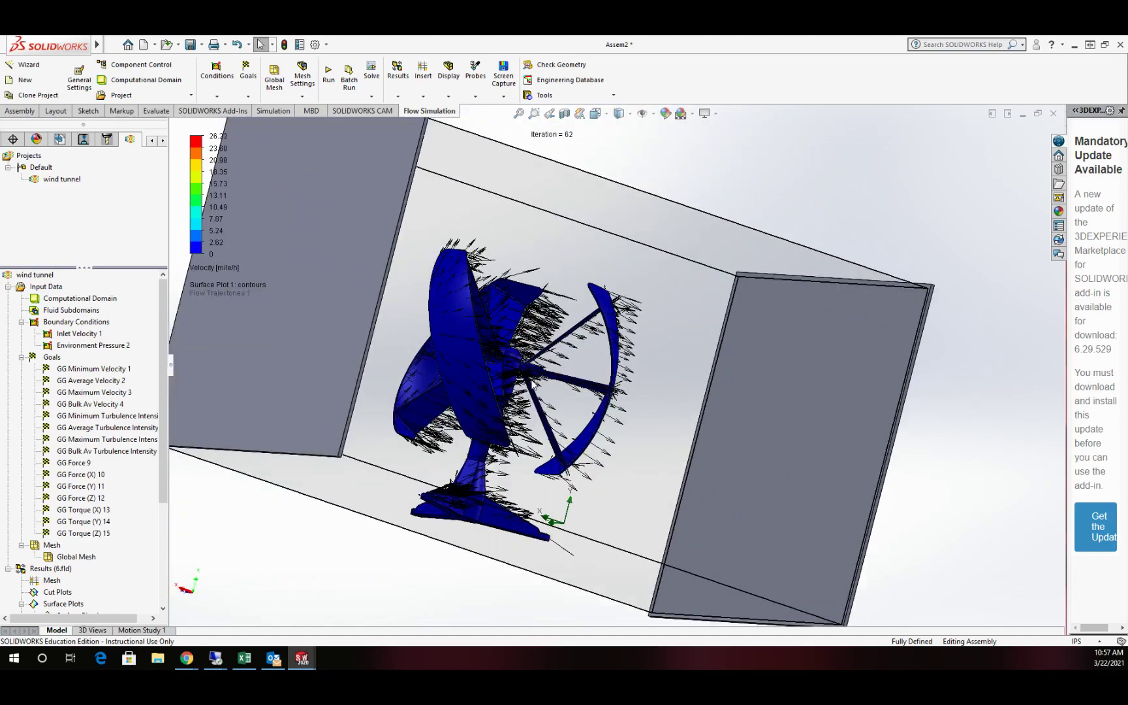
middle_click_drag(541, 379, 250, 410)
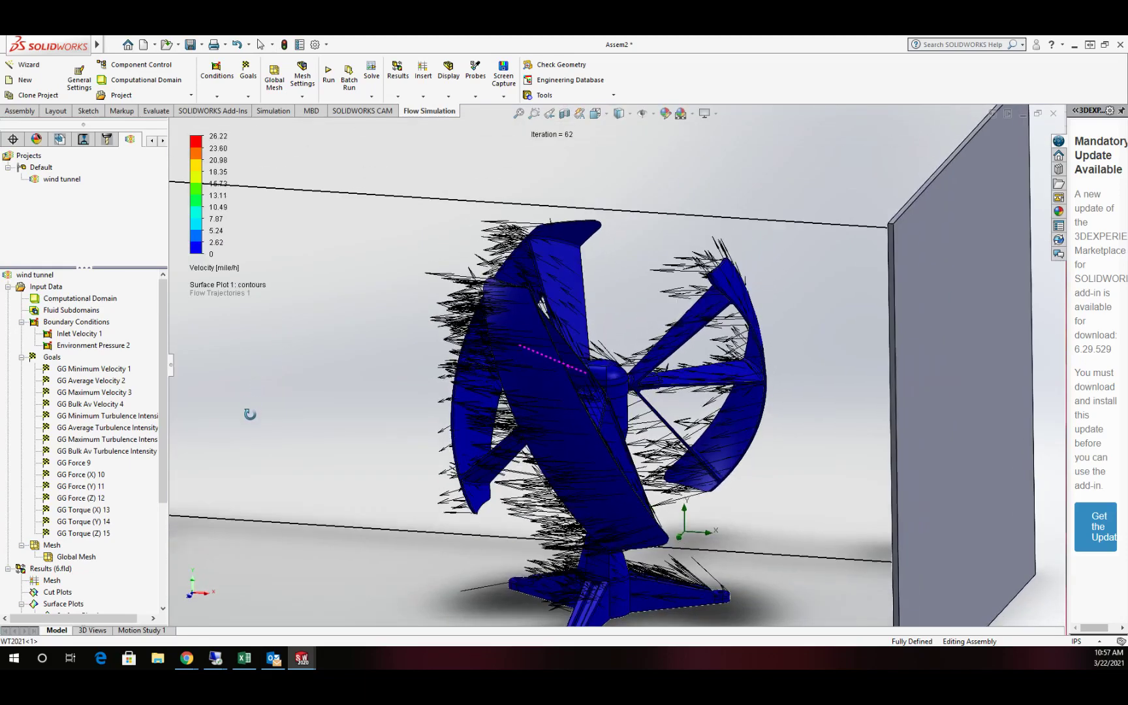
scroll(98, 503, "down", 5)
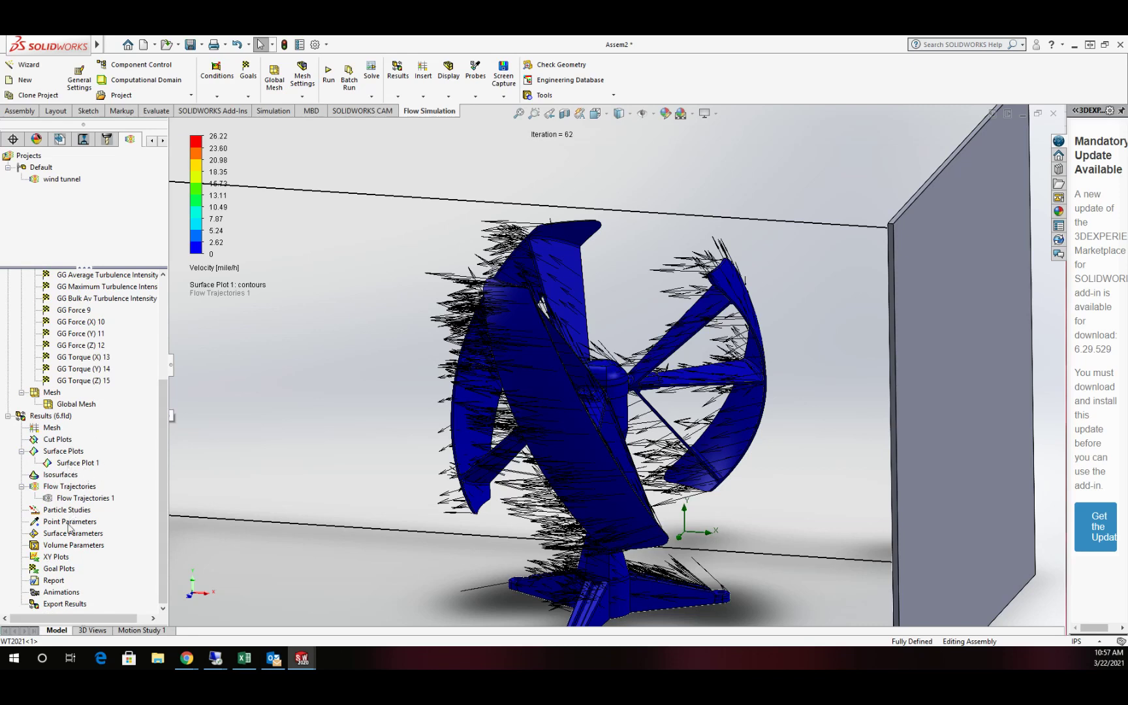
right_click(63, 464)
left_click(133, 472)
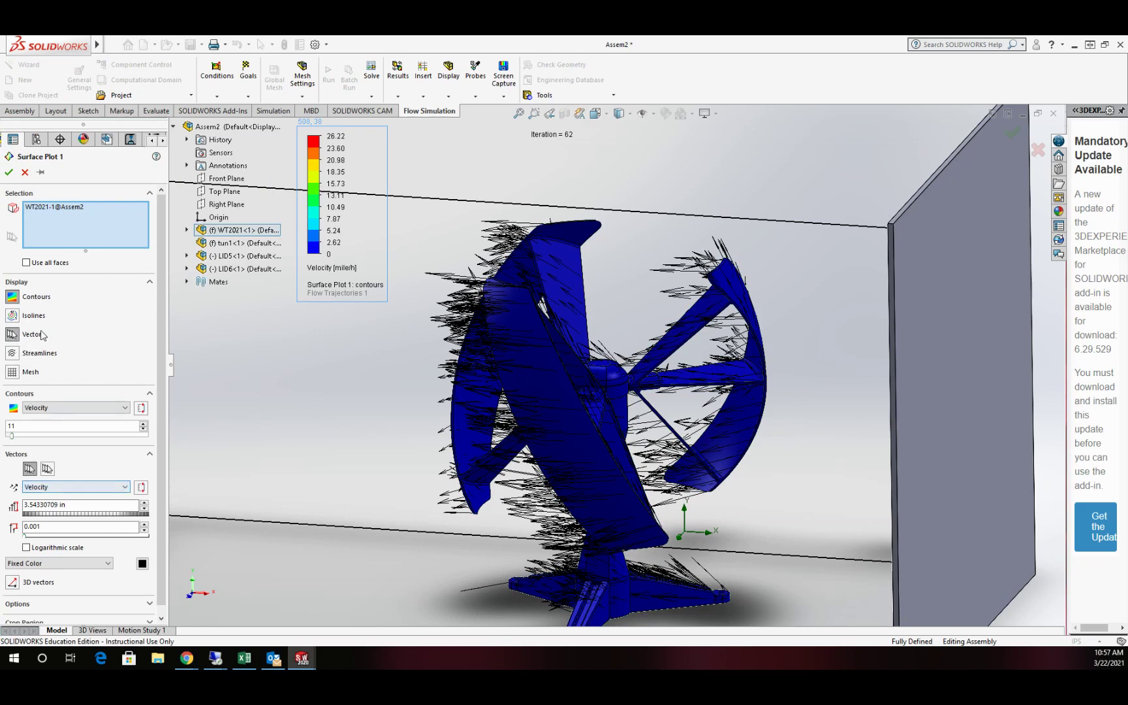
left_click(13, 298)
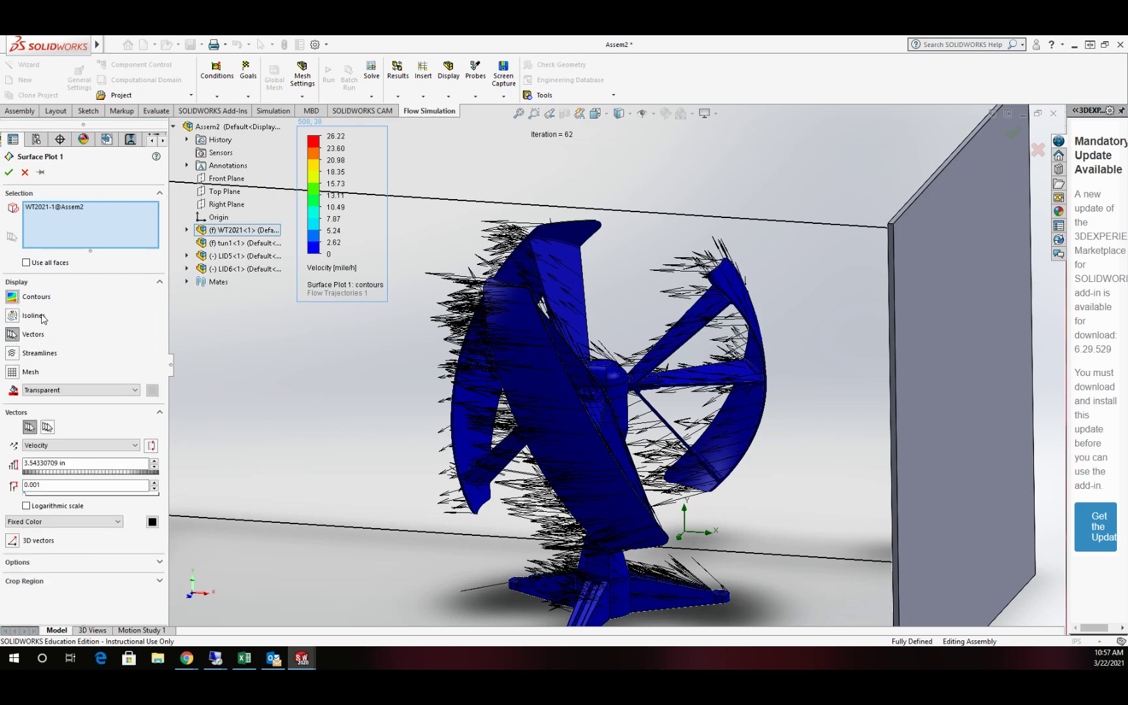
left_click(9, 173)
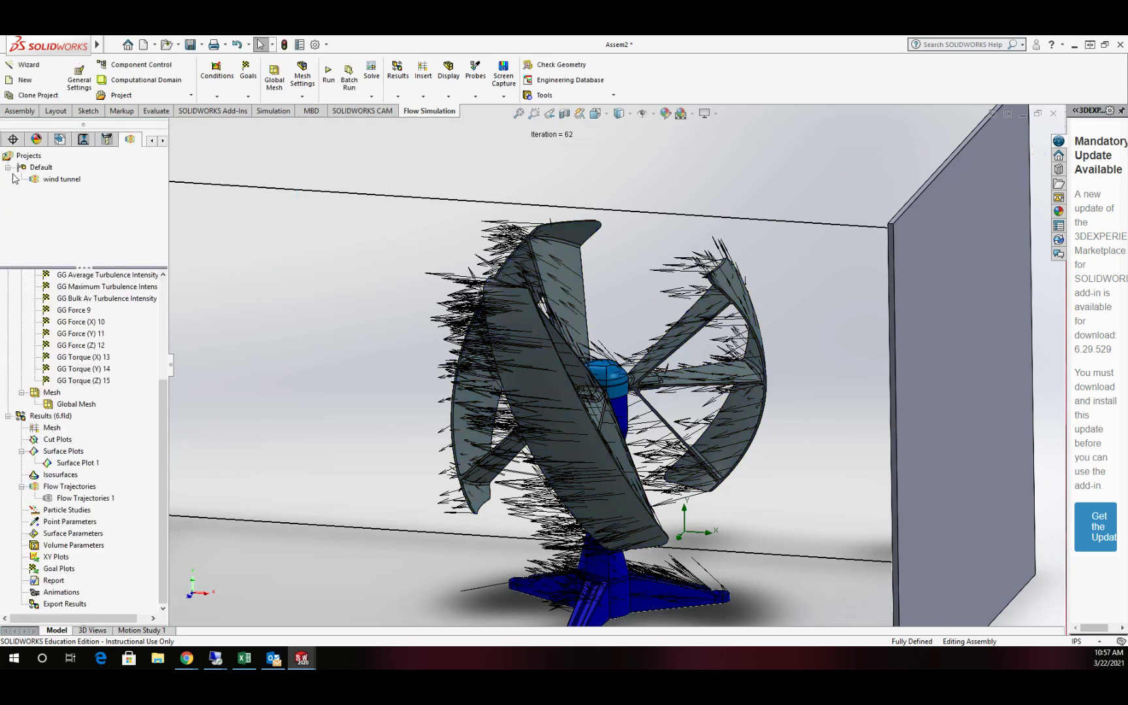
Edit the turbine's surface plot to turn the velocity contours back on alongside the vectors
key("f")
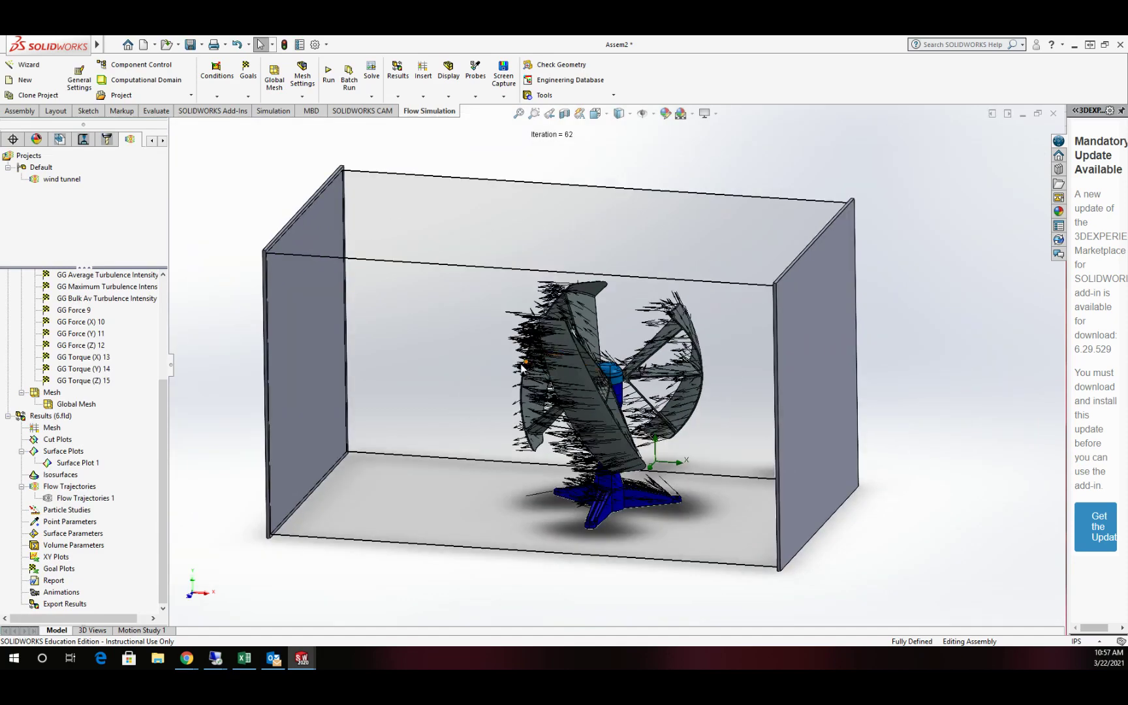
middle_click_drag(519, 370, 558, 356)
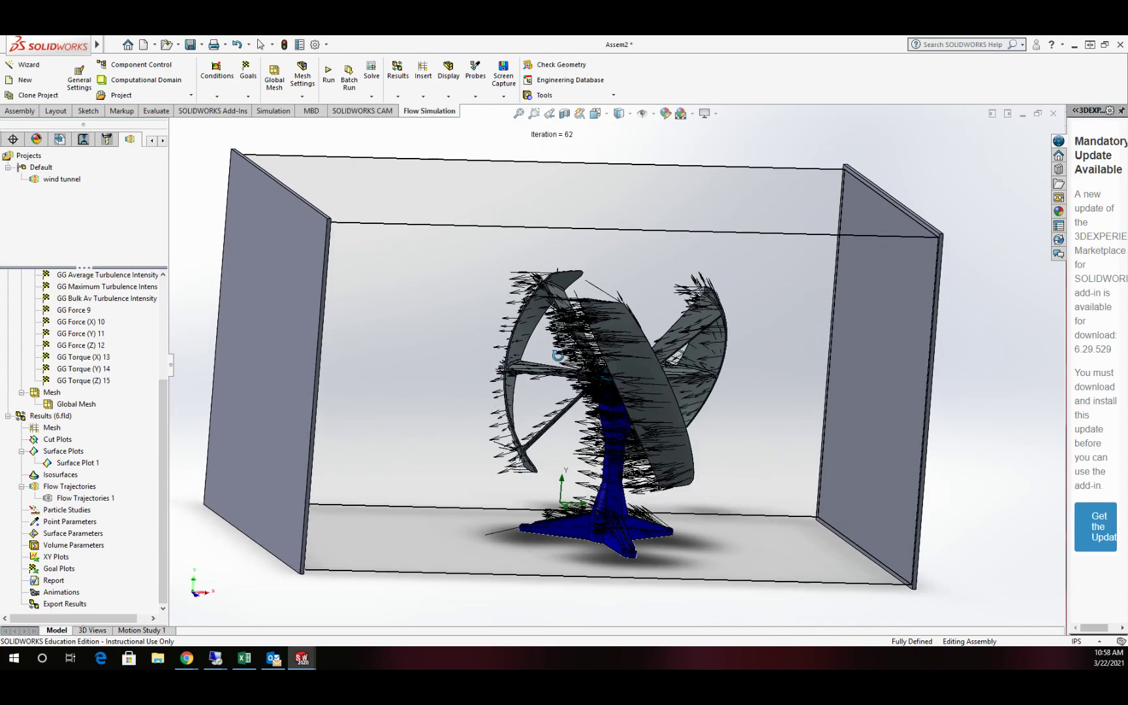
right_click(77, 464)
left_click(117, 467)
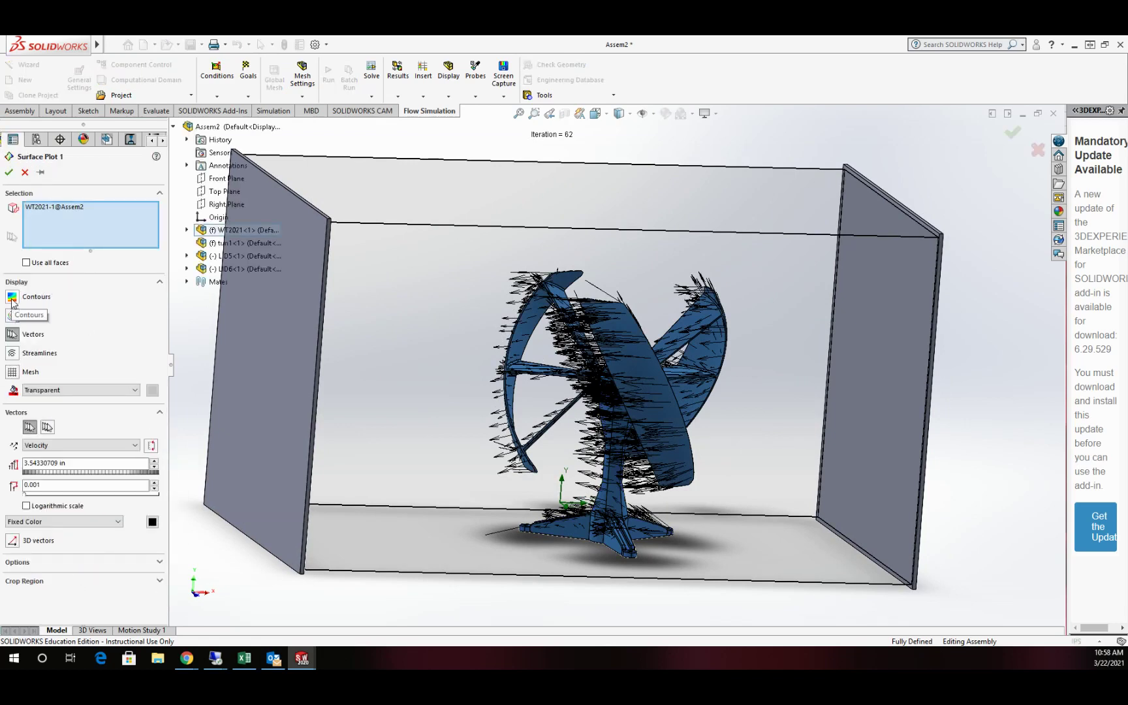
left_click(11, 297)
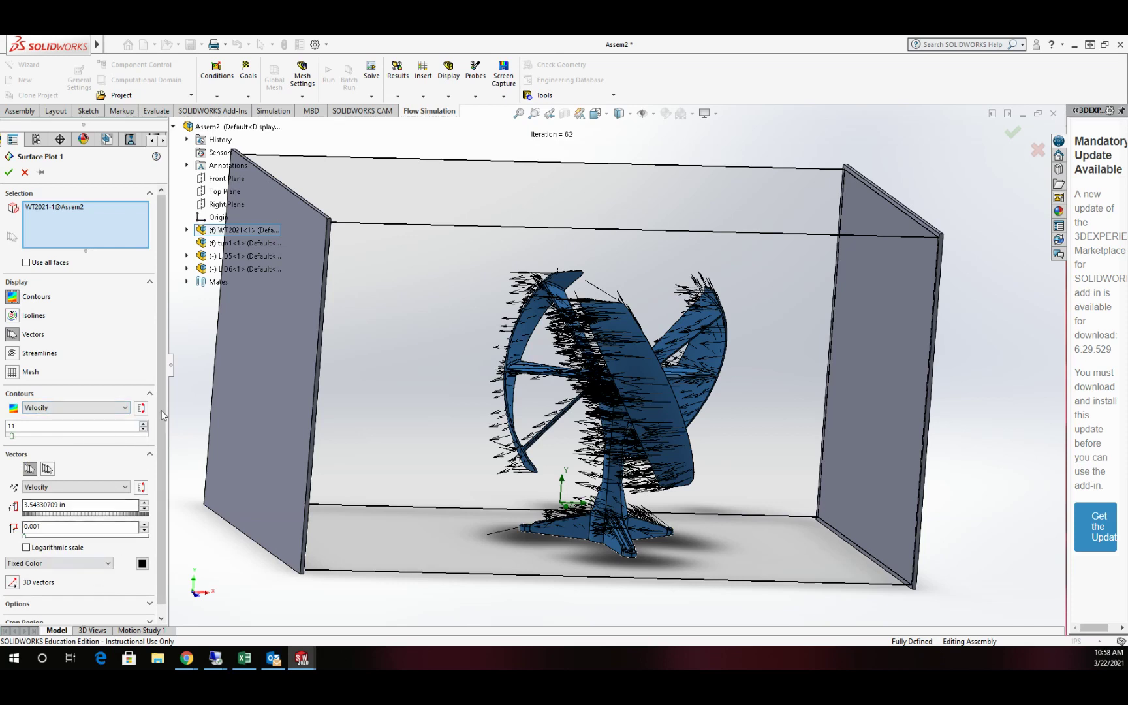
left_click(9, 173)
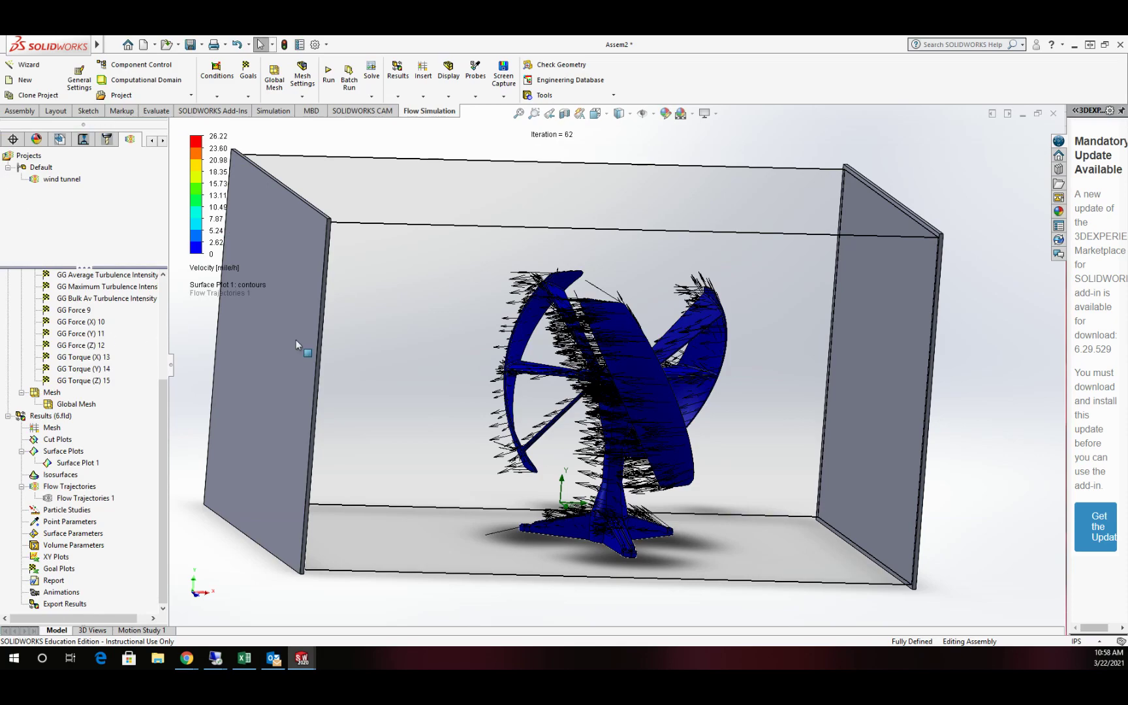
Edit the turbine's surface plot and set its number of velocity contour levels to 25
scroll(626, 386, "down", 3)
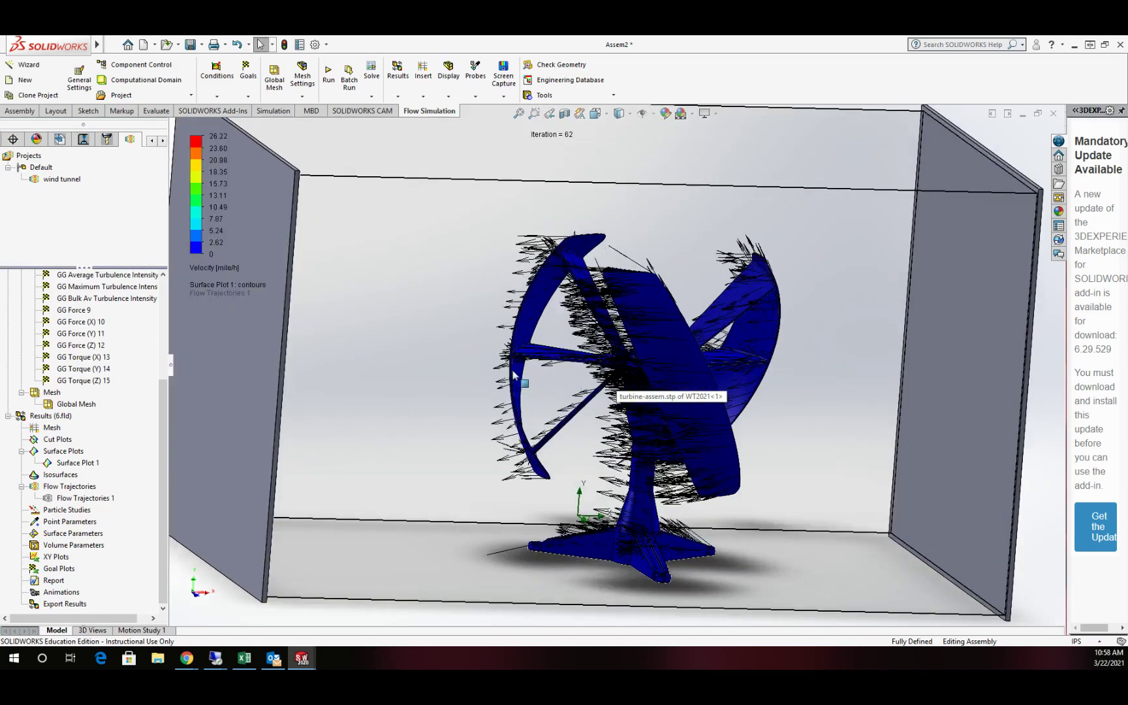
middle_click_drag(514, 374, 527, 402)
right_click(77, 463)
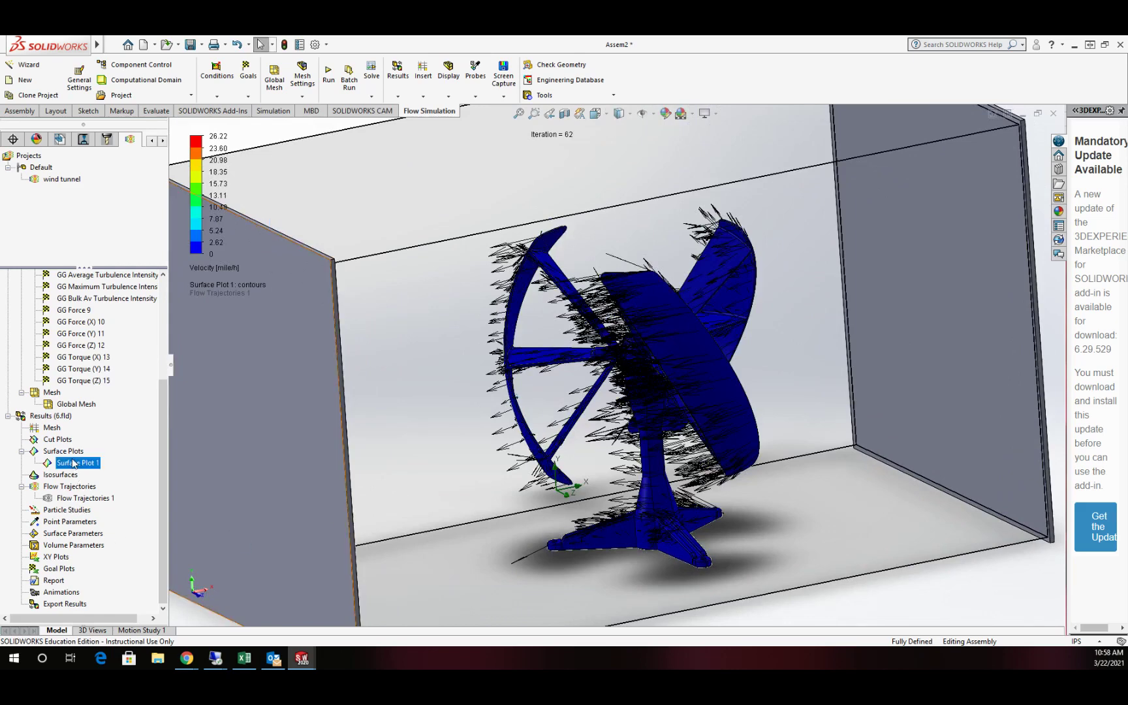
left_click(124, 466)
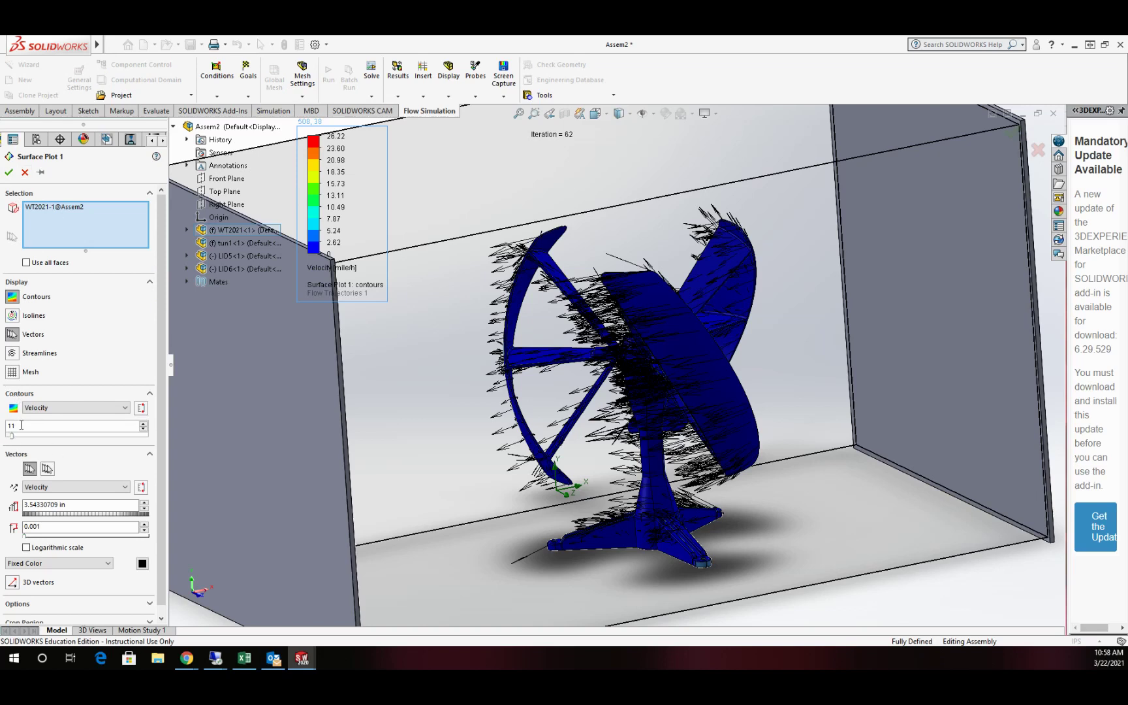
left_click_drag(14, 436, 20, 436)
scroll(69, 484, "down", 2)
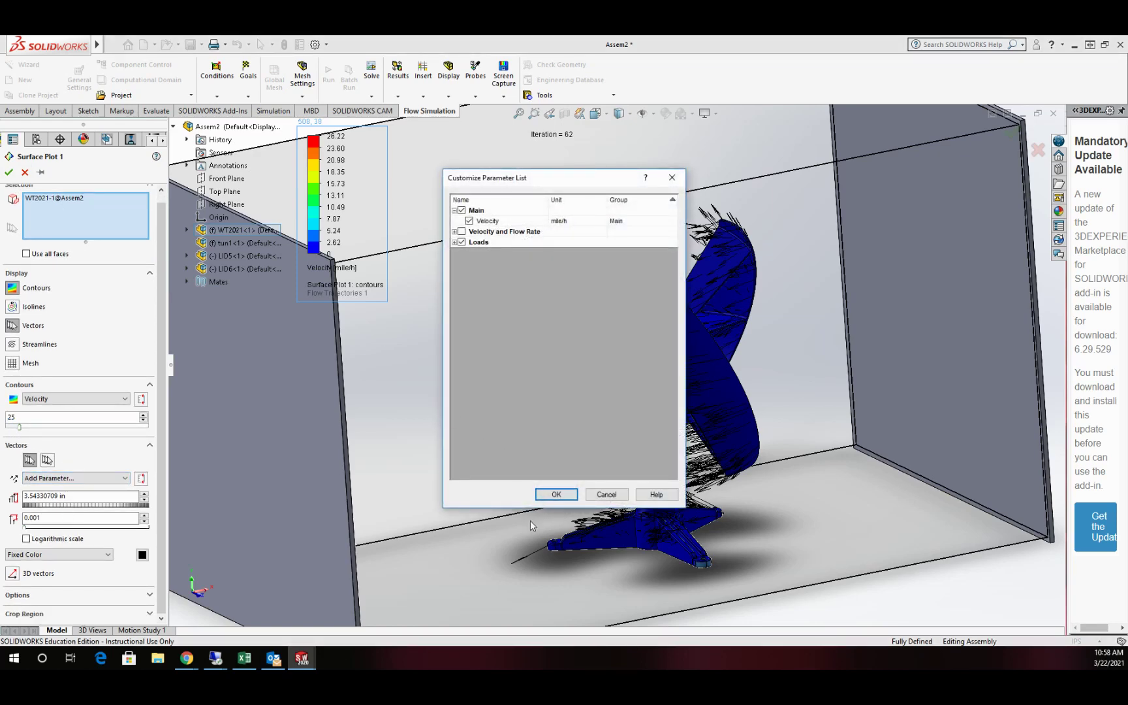
Set the surface plot's vector parameter to Velocity and colour the vectors by Velocity instead of a fixed colour
left_click(556, 494)
left_click(65, 478)
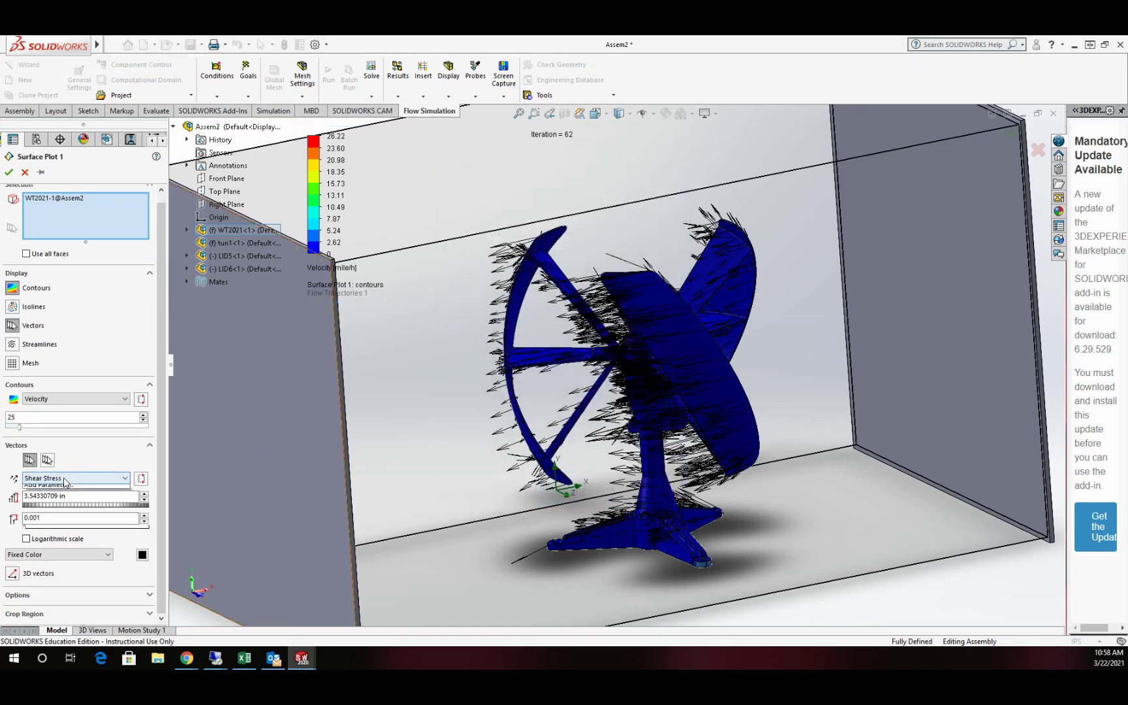
key("Up")
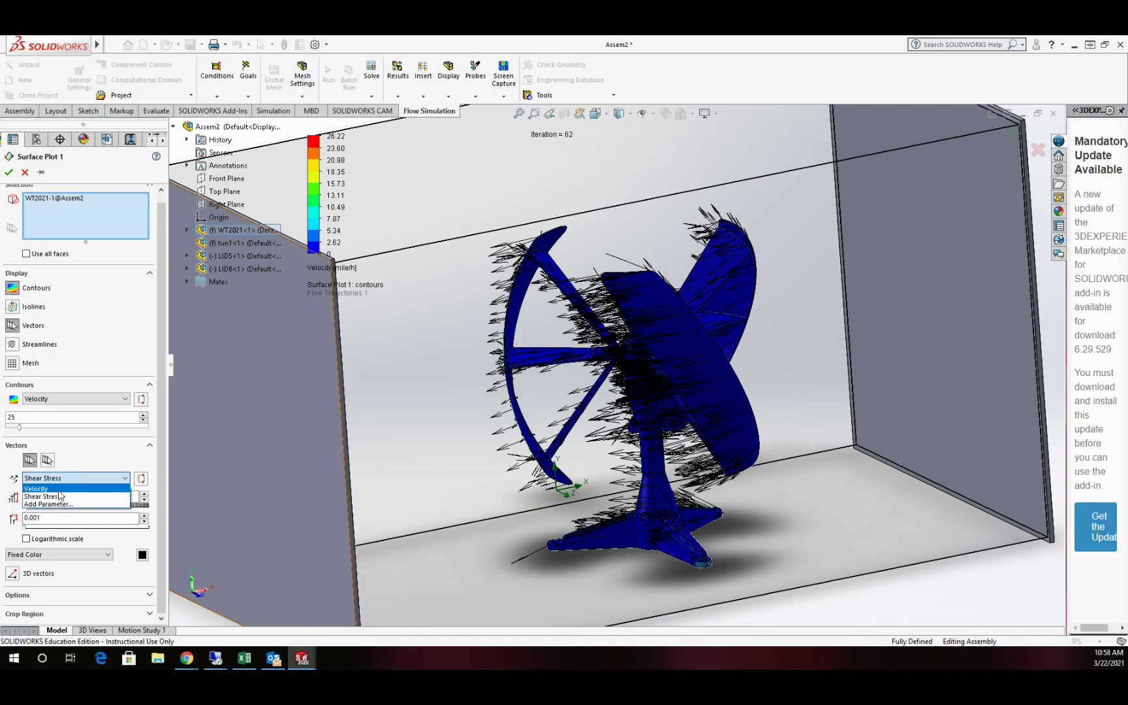
key("Return")
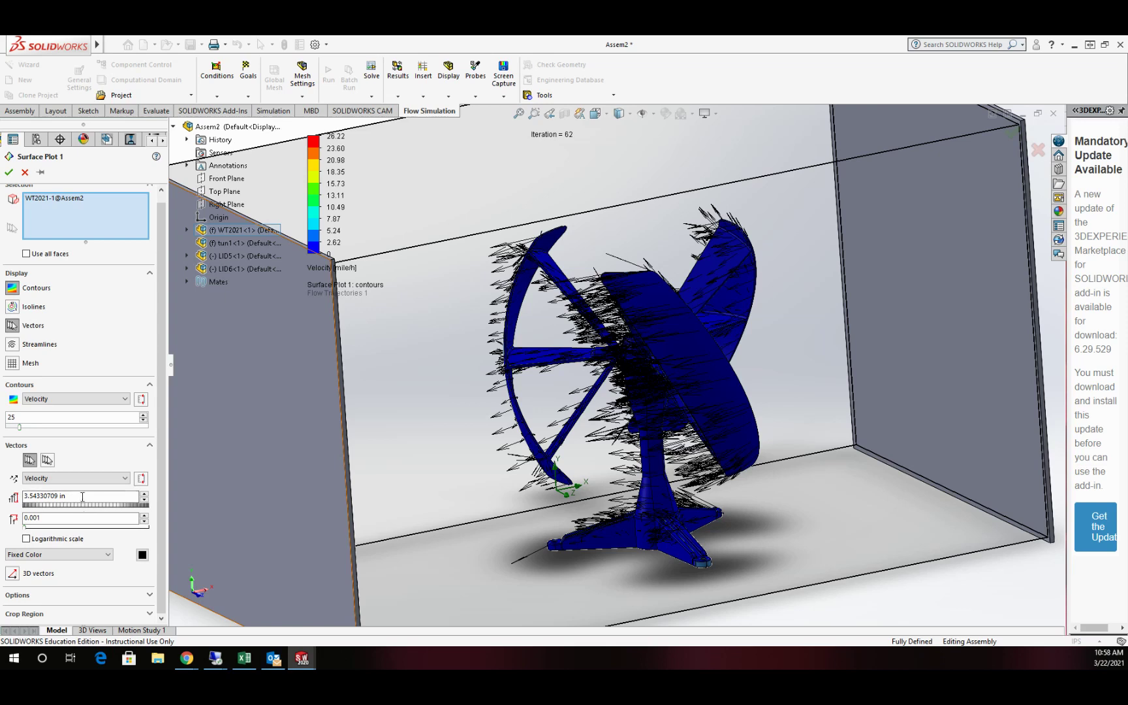
left_click(57, 555)
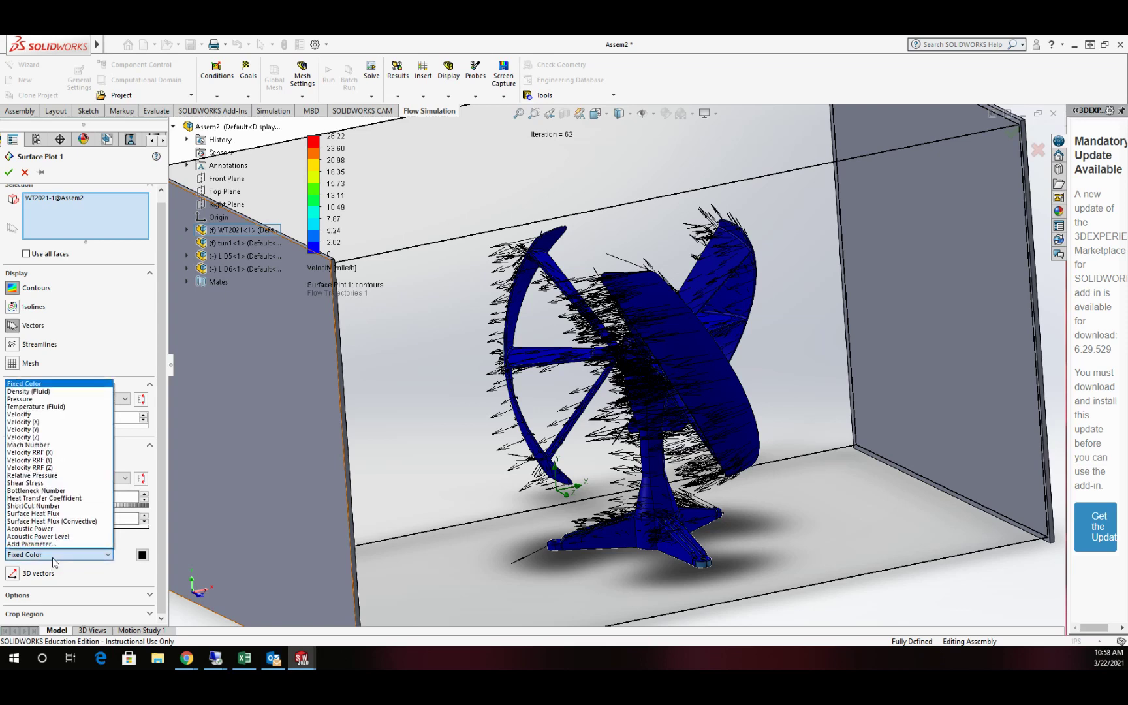
left_click(70, 414)
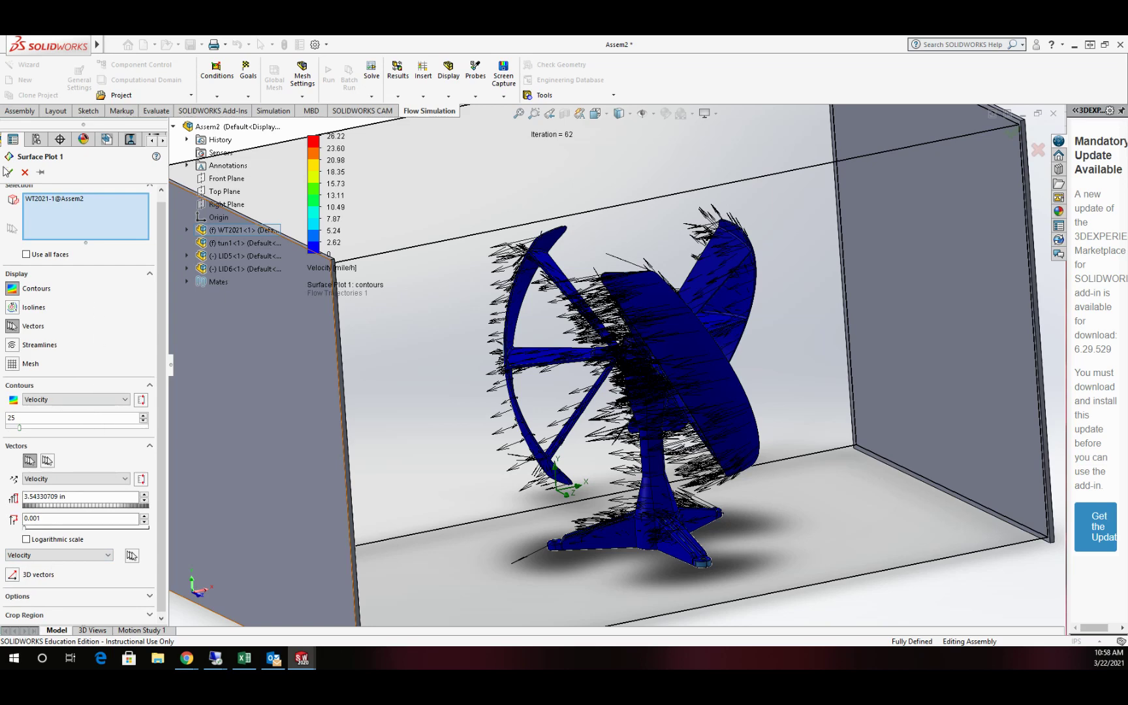
left_click(8, 171)
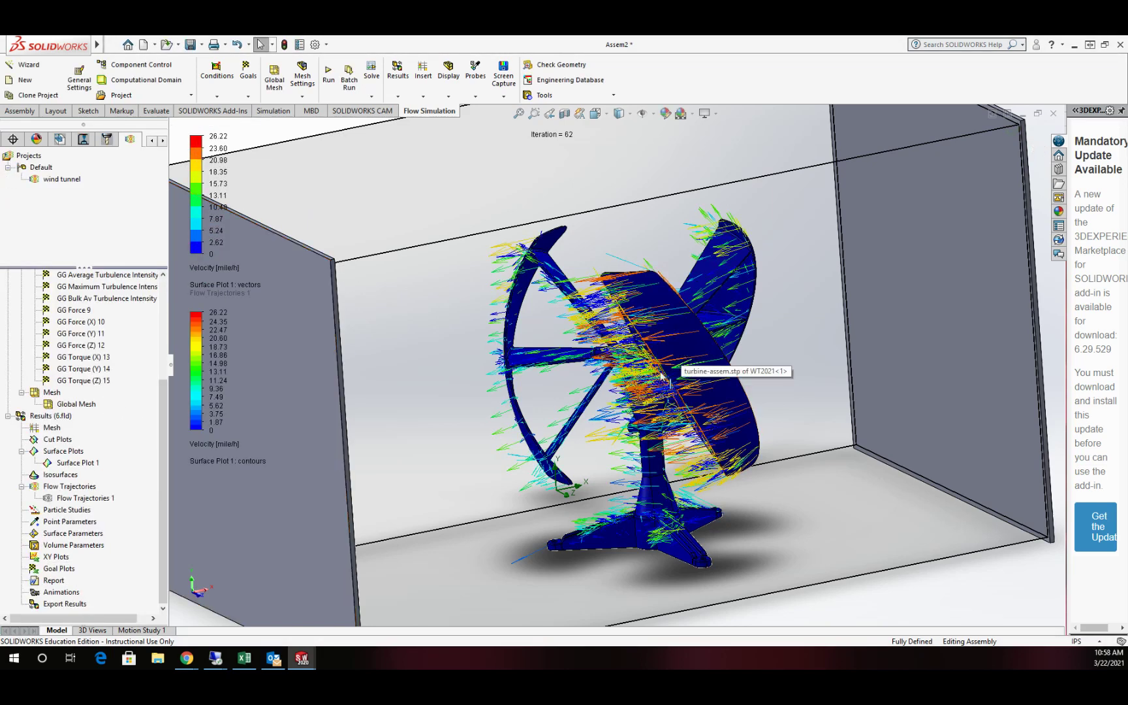
Examine the velocity-coloured vectors on the turbine's blades, mast and base from close up and from several sides of the tunnel
scroll(664, 341, "down", 4)
middle_click_drag(617, 352, 649, 393)
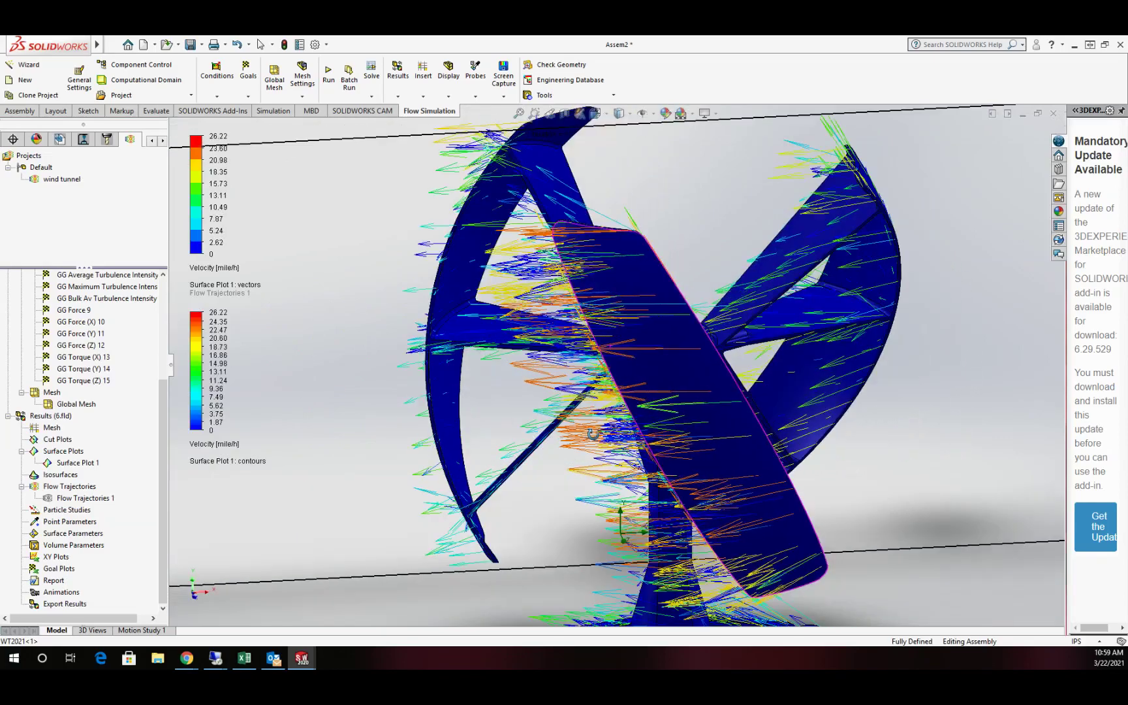
key("f")
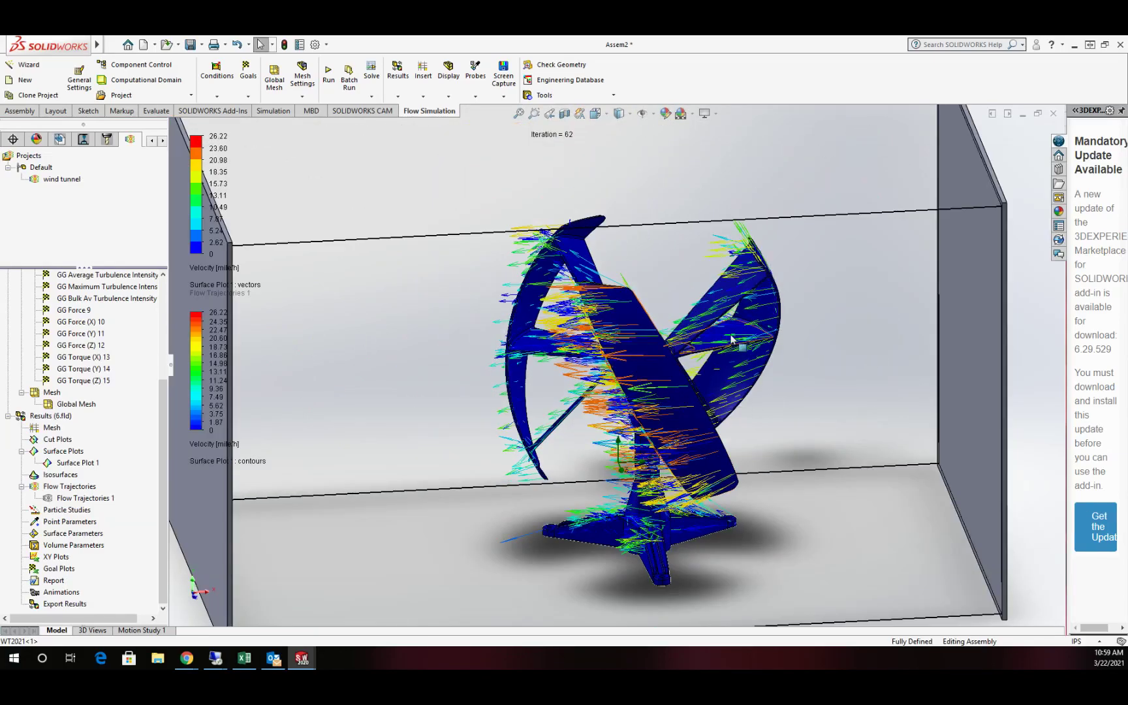
middle_click_drag(662, 403, 683, 320)
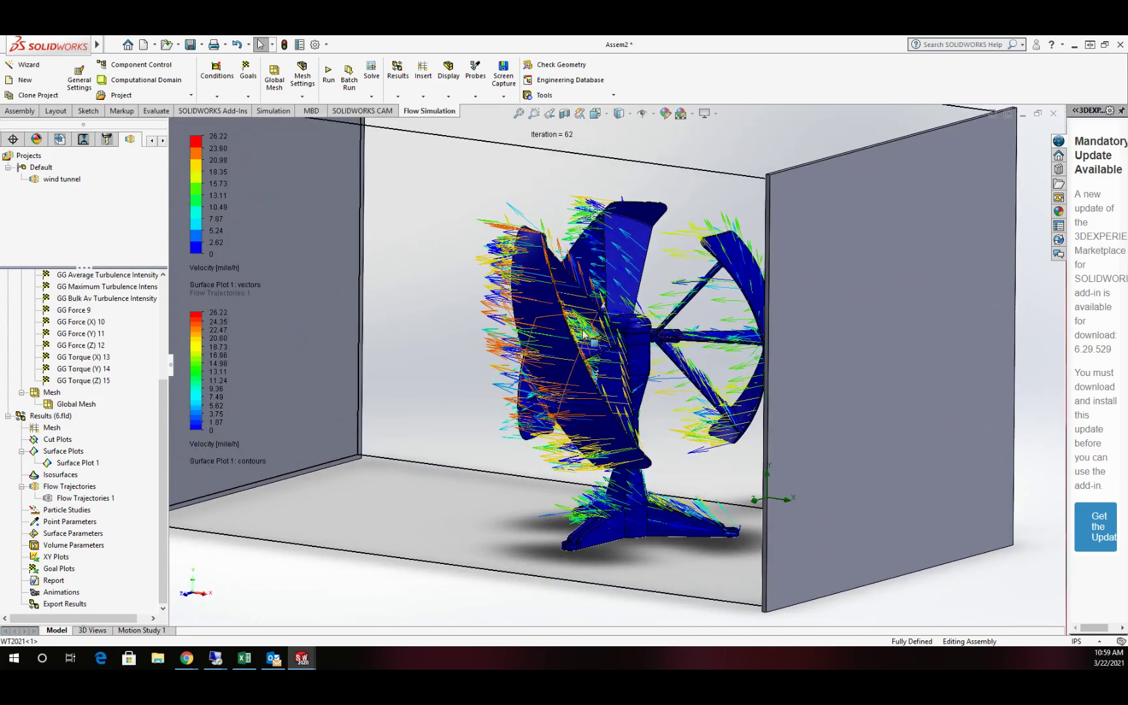
scroll(575, 323, "up", 4)
scroll(558, 306, "up", 2)
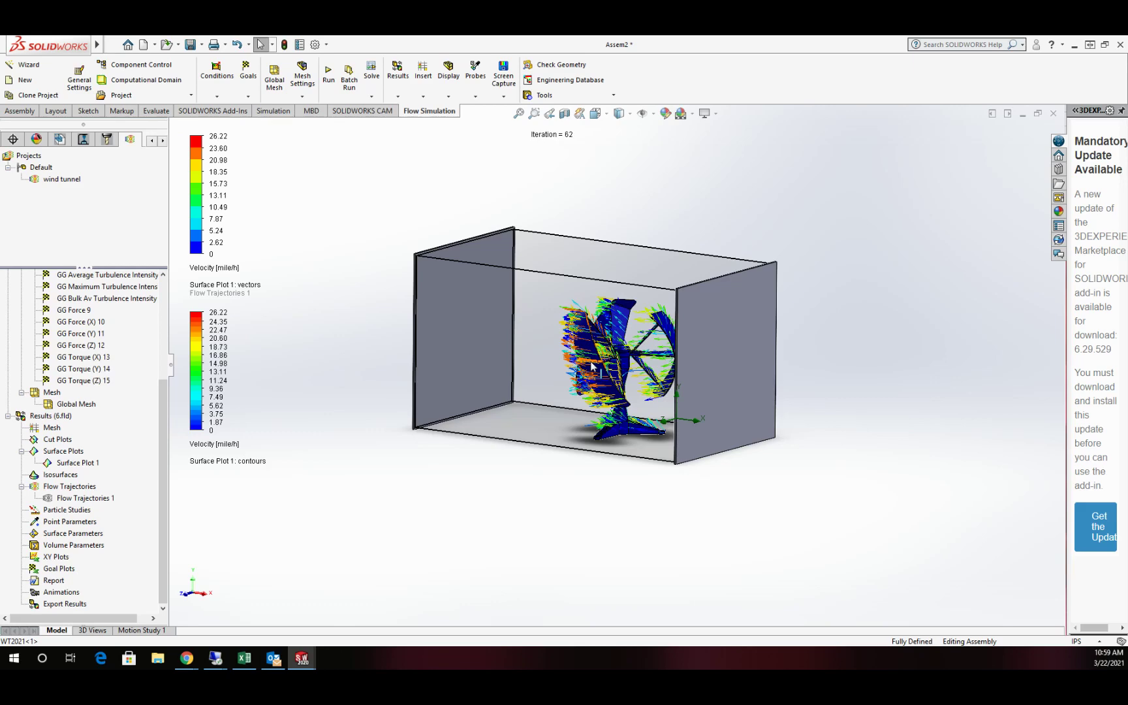
middle_click_drag(639, 319, 627, 343)
scroll(617, 315, "up", 3)
scroll(633, 356, "up", 3)
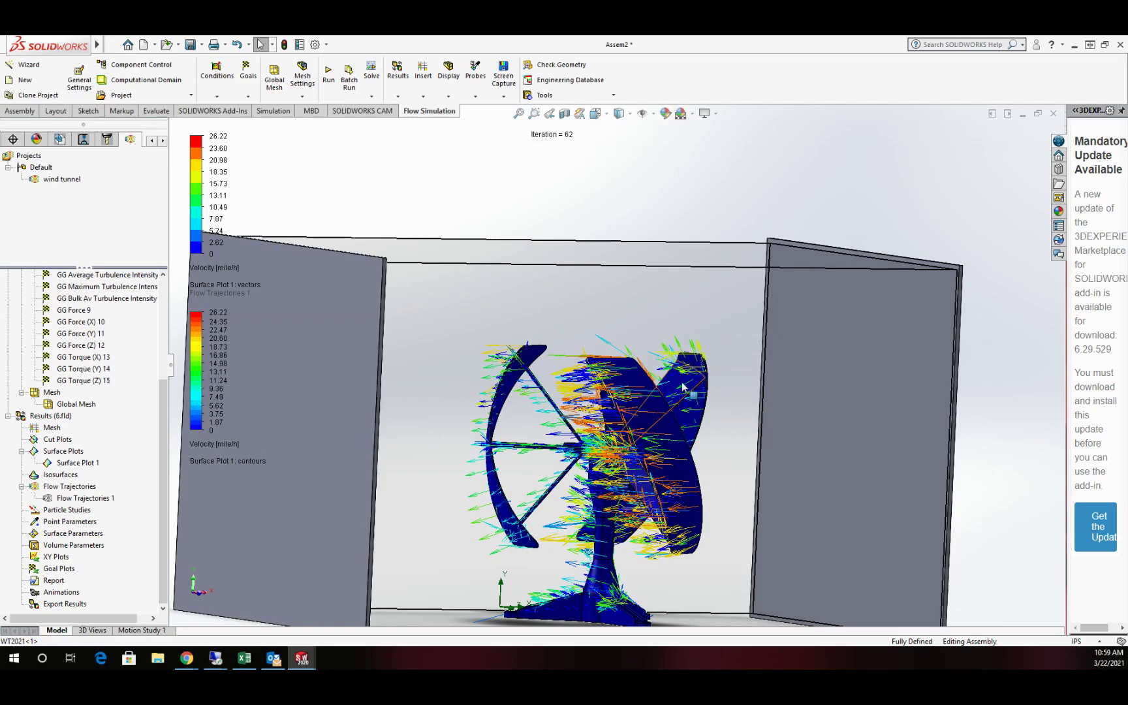
middle_click_drag(734, 400, 660, 406)
scroll(661, 406, "down", 3)
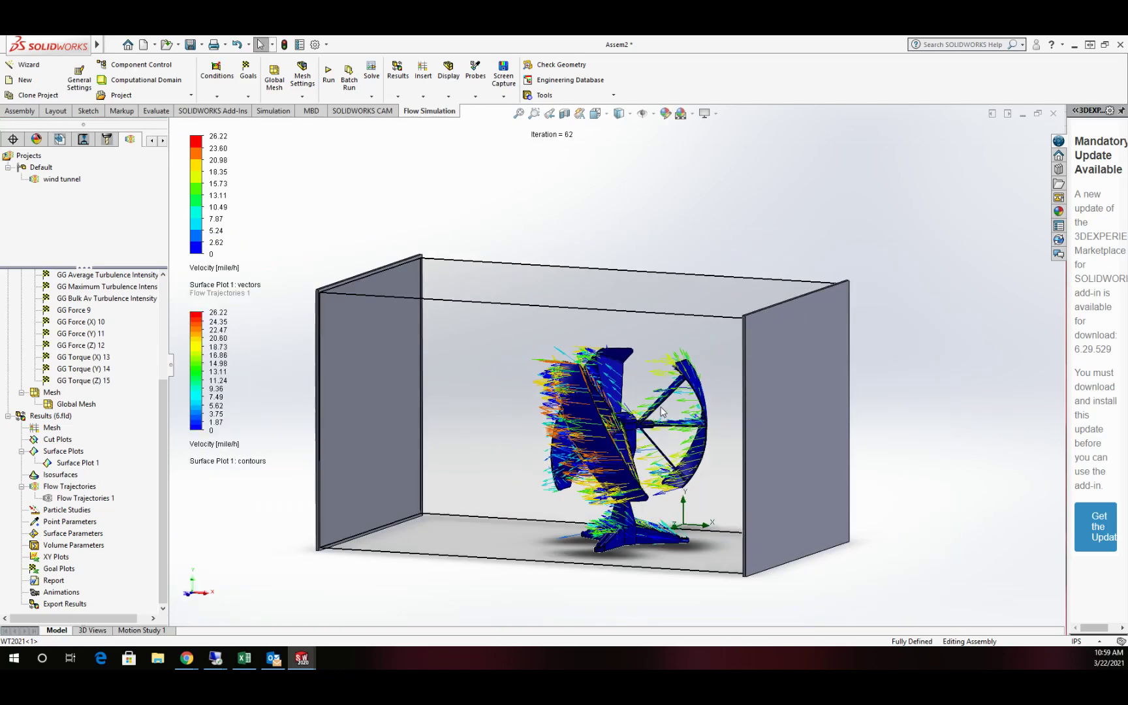